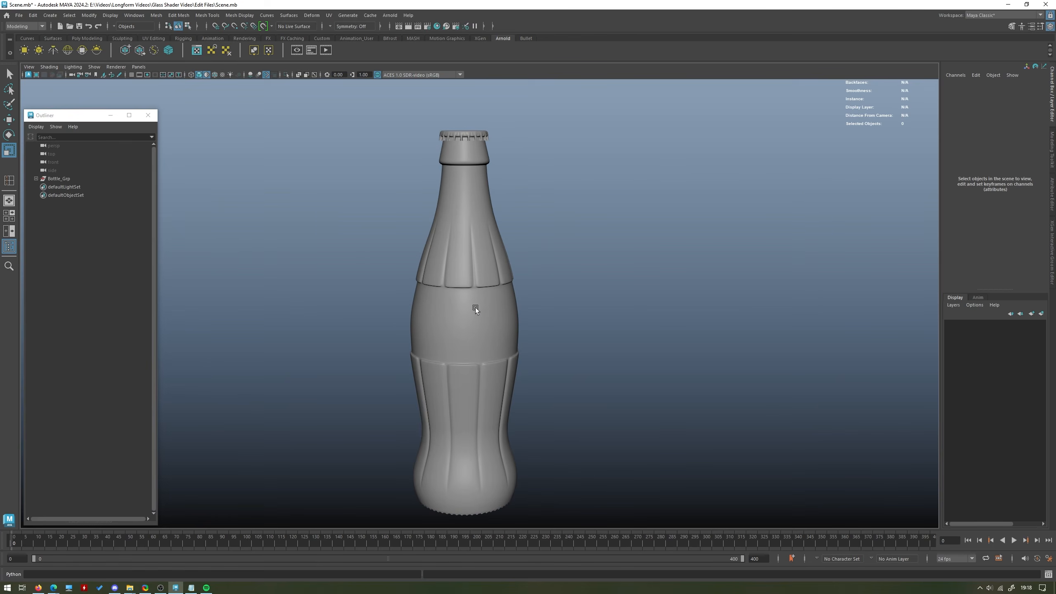
Select the bottle body and examine its UV layout in the UV Editor.
click(475, 306)
click(601, 239)
click(516, 289)
alt+middle_drag(533, 257, 583, 239)
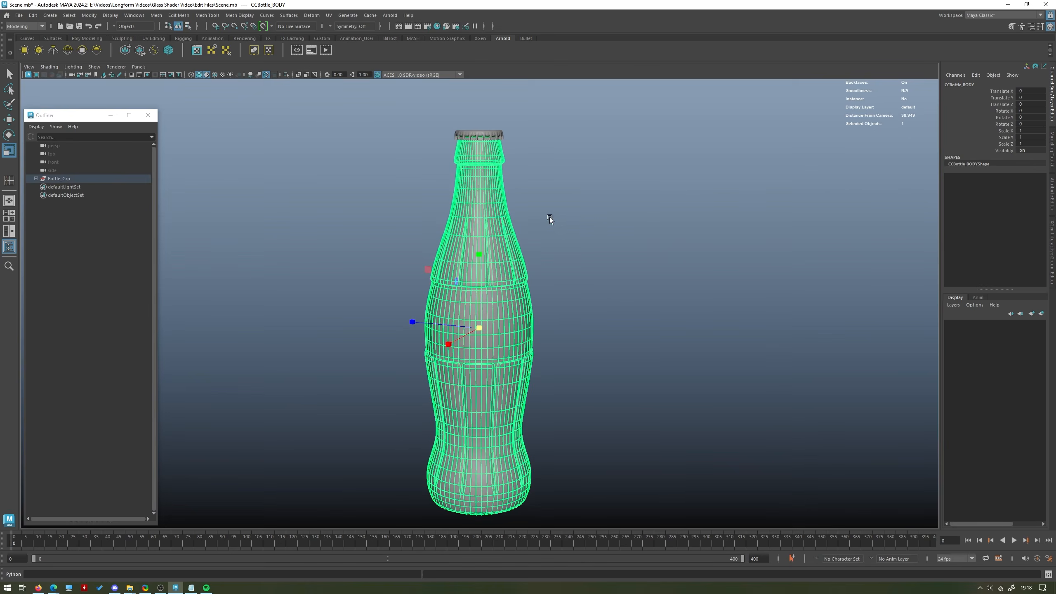
click(101, 39)
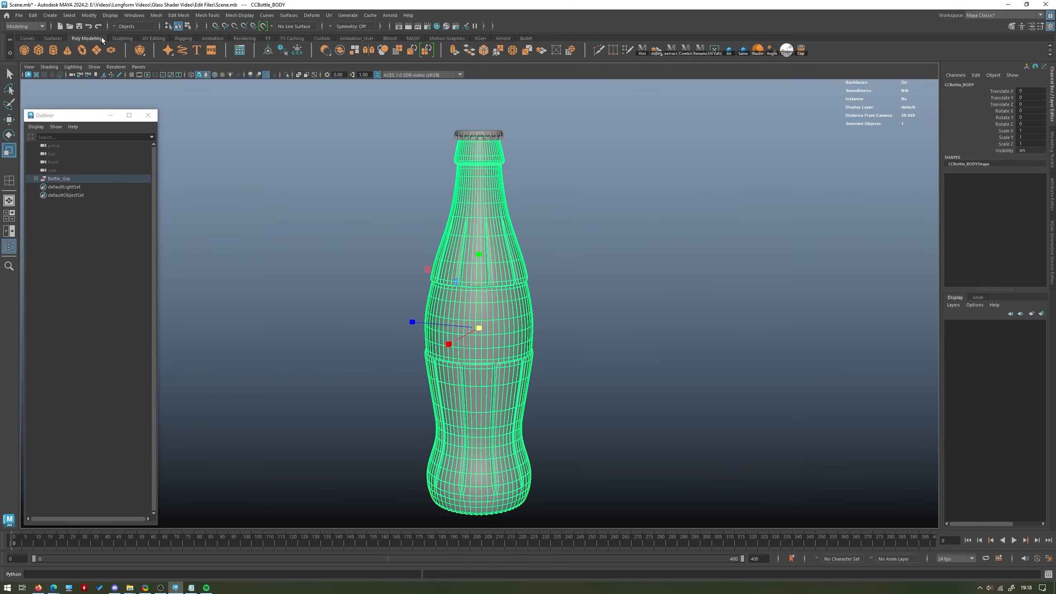
click(714, 50)
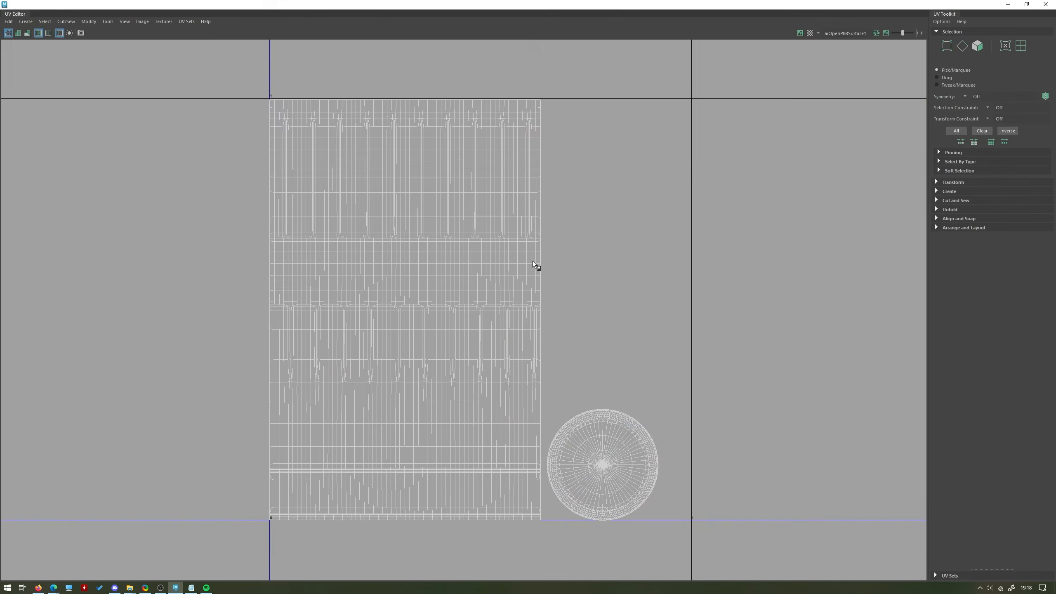
click(1046, 4)
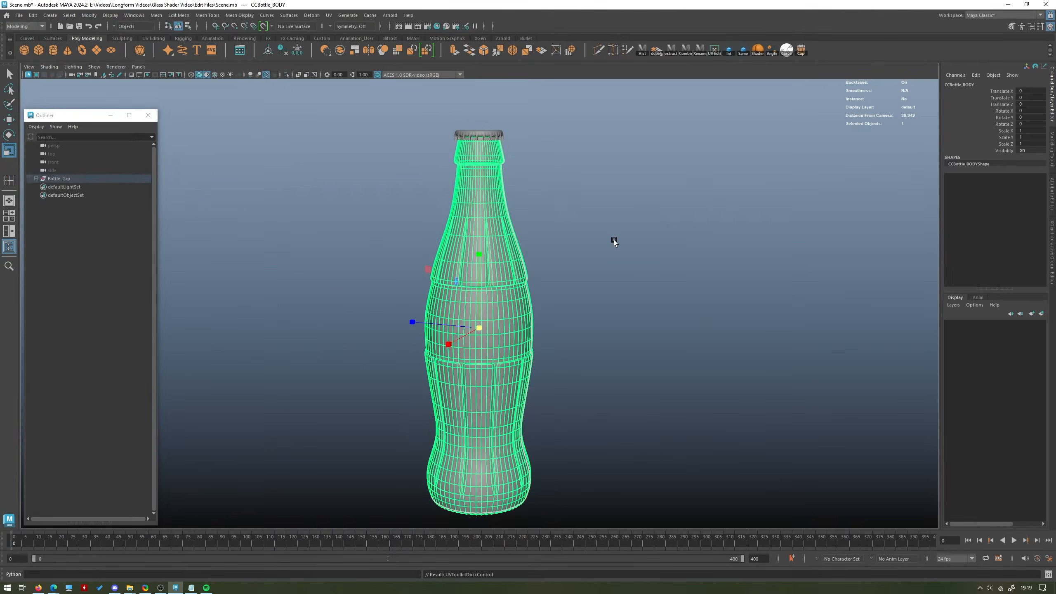
click(562, 275)
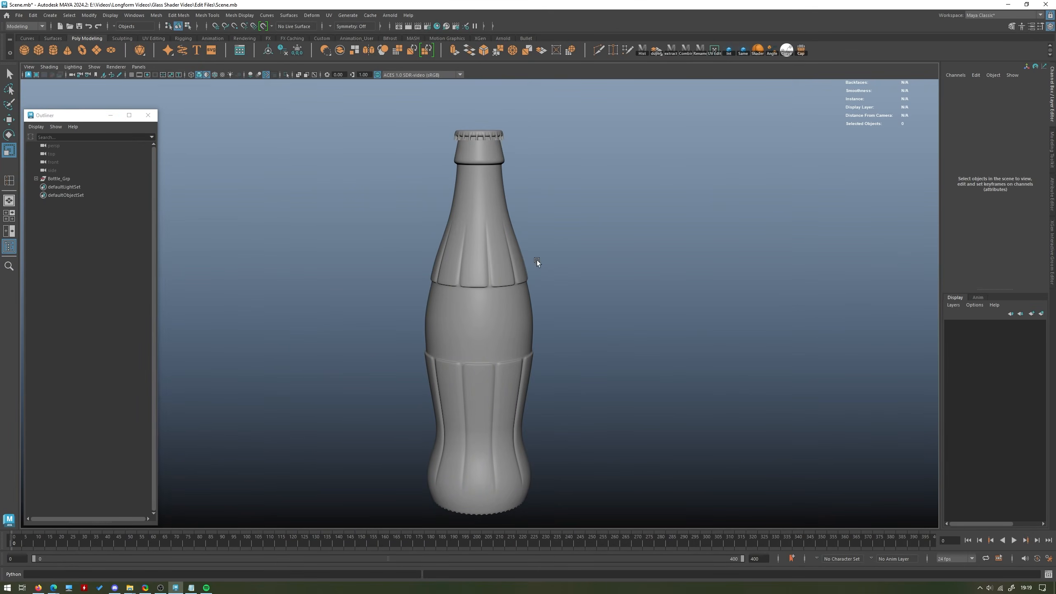
click(476, 307)
click(572, 261)
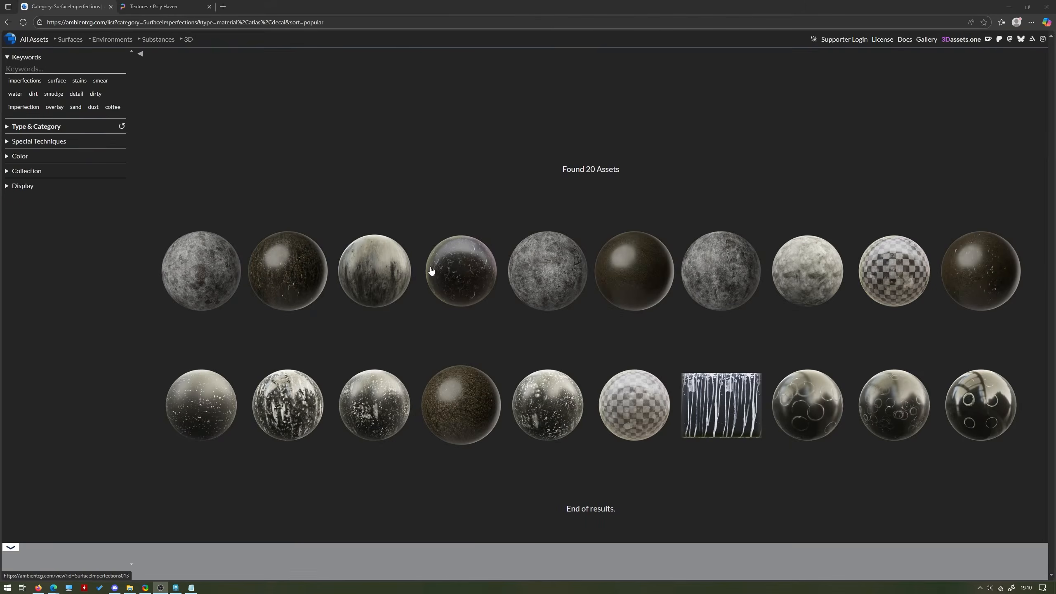
Switch to the web browser, view the Surface Imperfections 015 asset on ambientCG, and browse the Poly Haven textures.
click(233, 270)
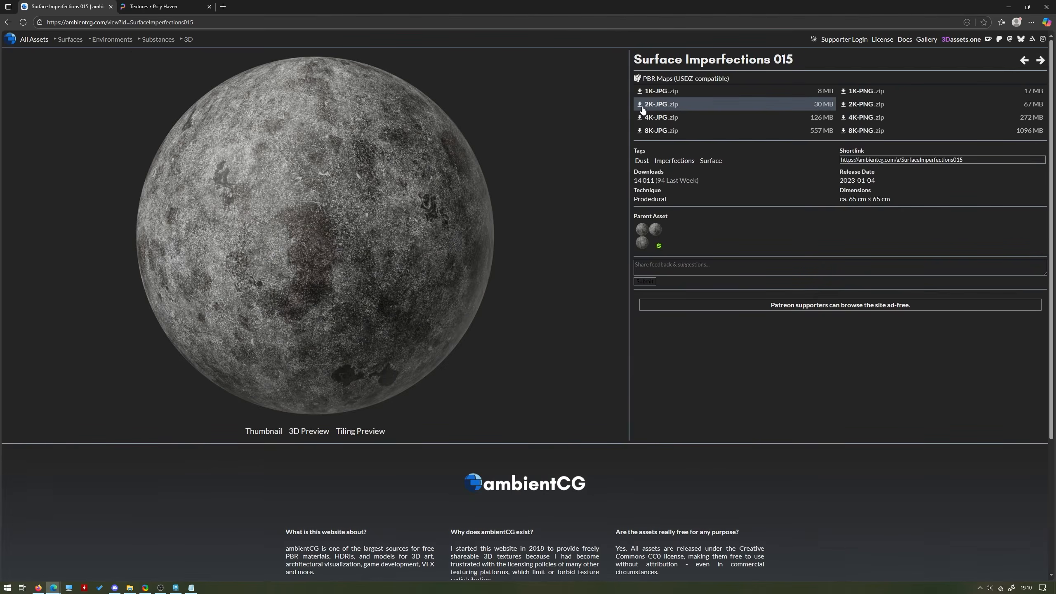
click(152, 6)
scroll(419, 224, down, 5)
scroll(419, 225, down, 10)
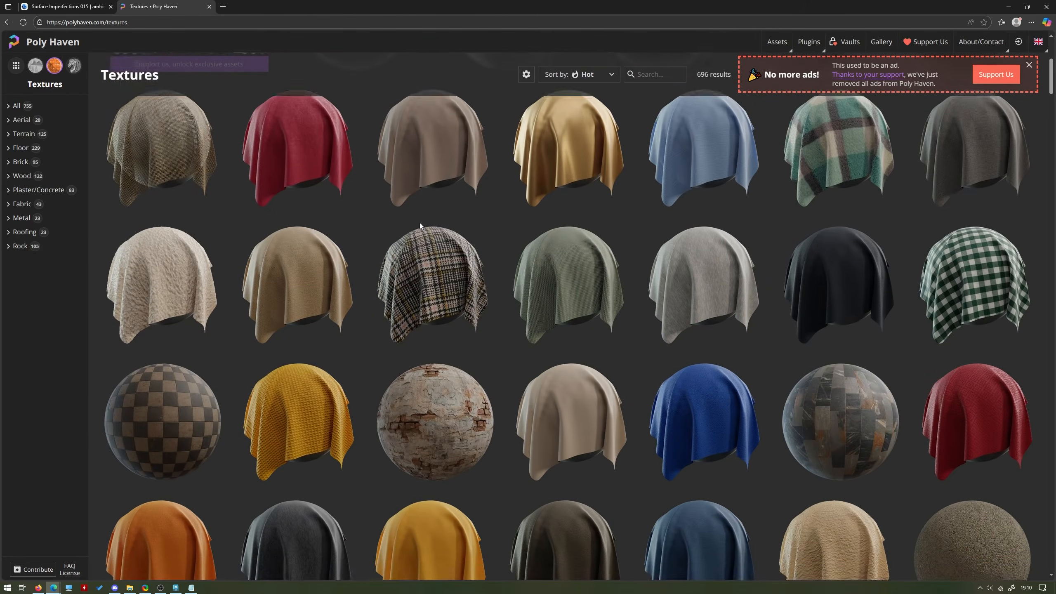
scroll(415, 225, down, 12)
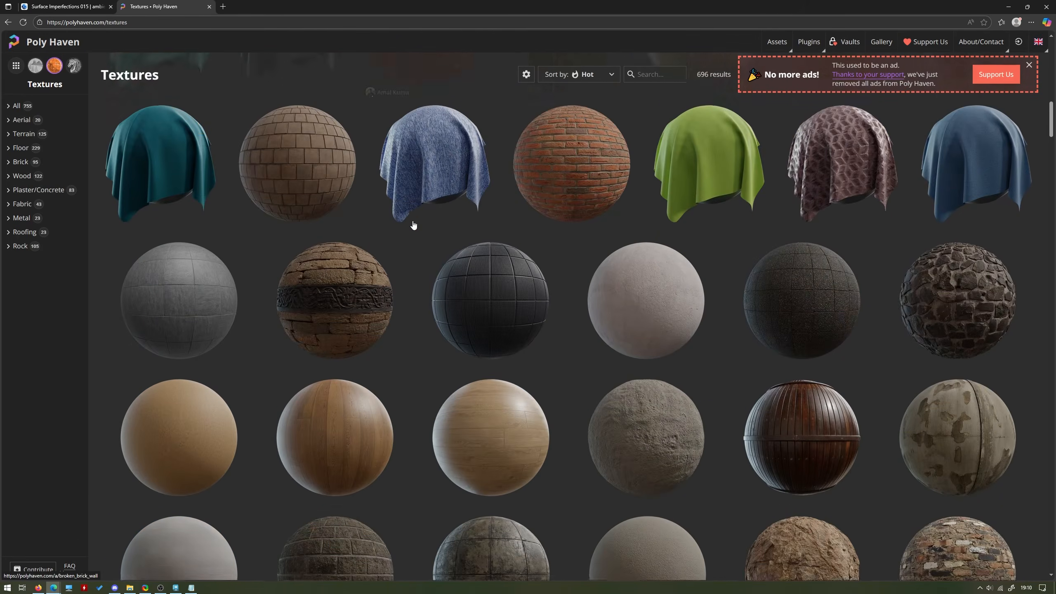
scroll(412, 224, down, 12)
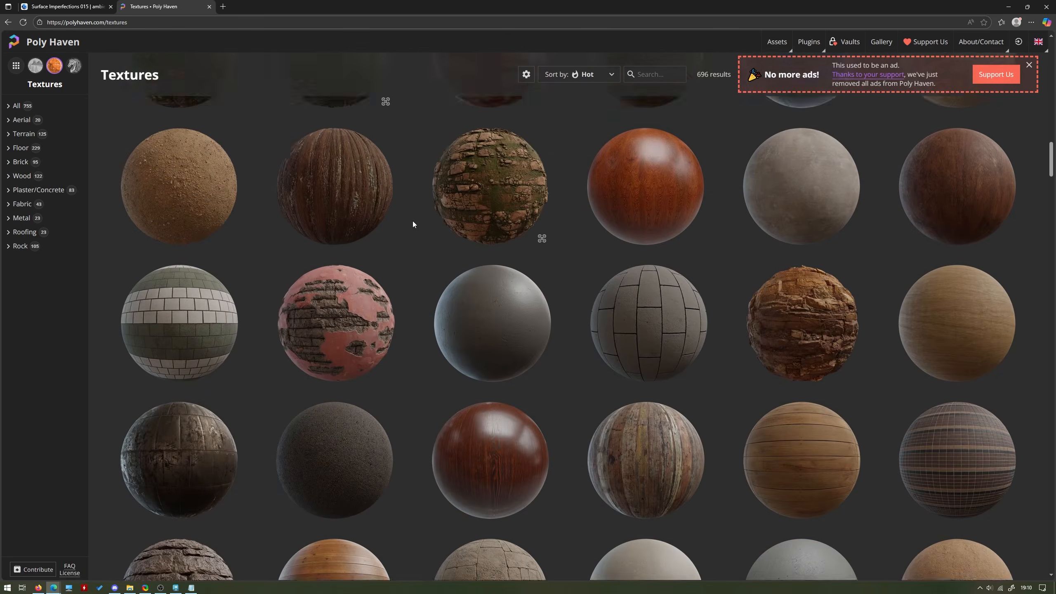
scroll(413, 225, down, 3)
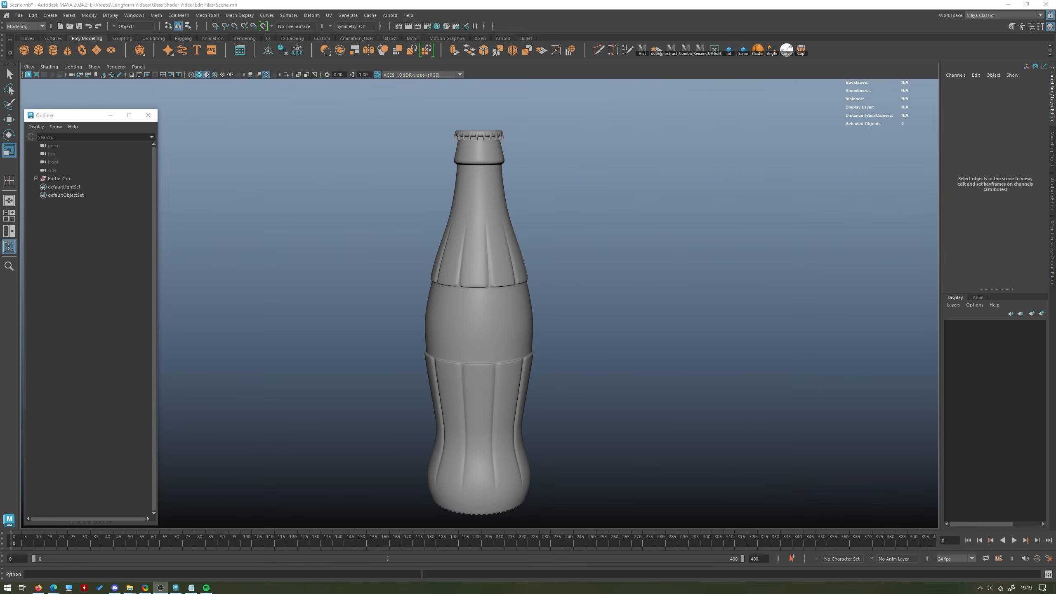
Switch to Maya and assign a new aiOpenPBRSurface material to the bottle body.
click(493, 286)
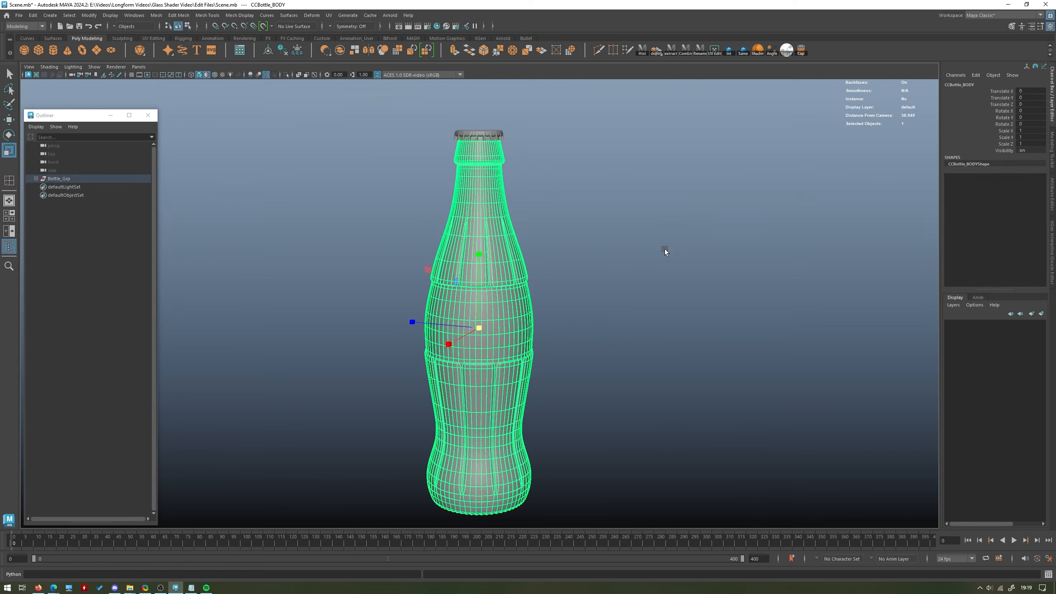
right_drag(477, 238, 490, 442)
click(307, 270)
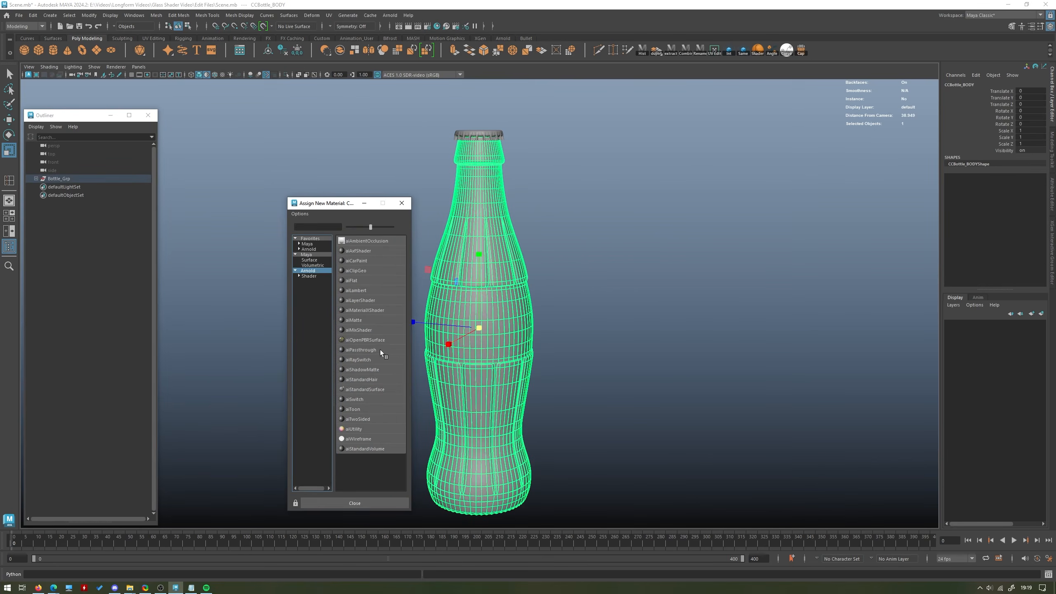
click(355, 339)
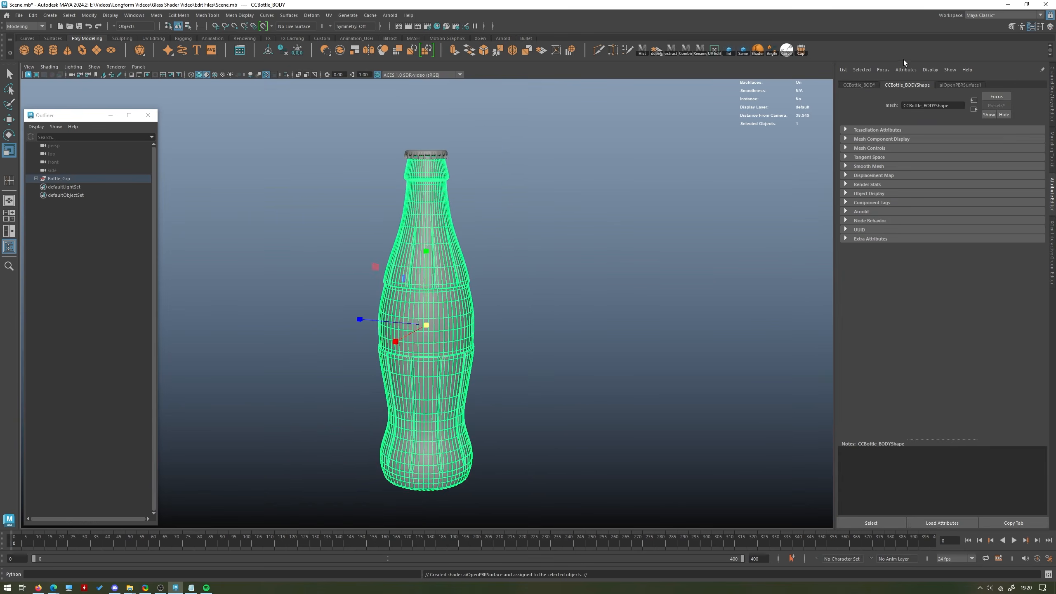
Rename the bottle body's new material to Glass_Shader.
click(959, 85)
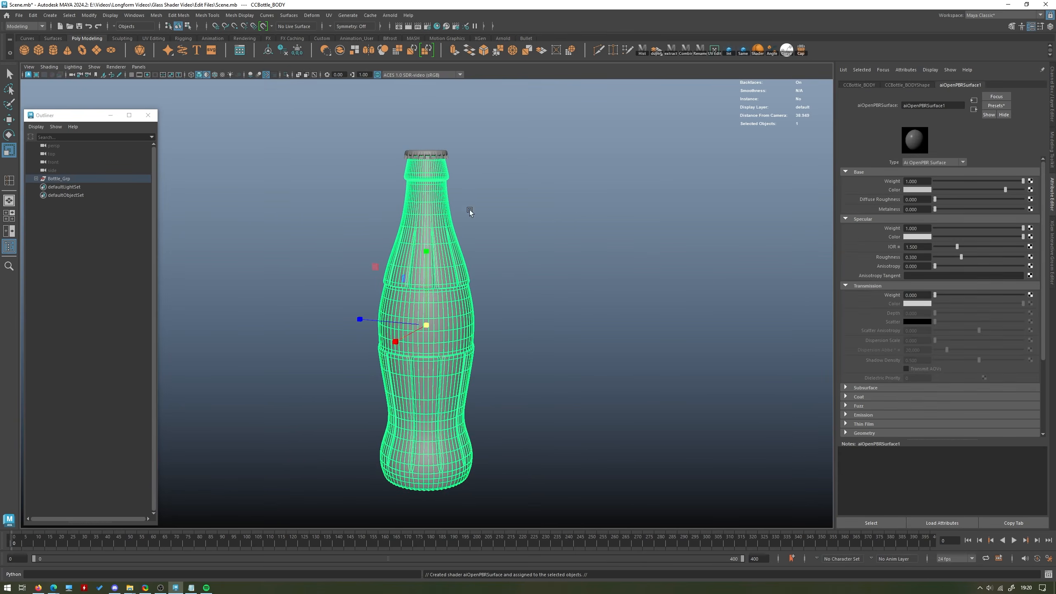
click(953, 104)
text(Glass_Shader)
key(Return)
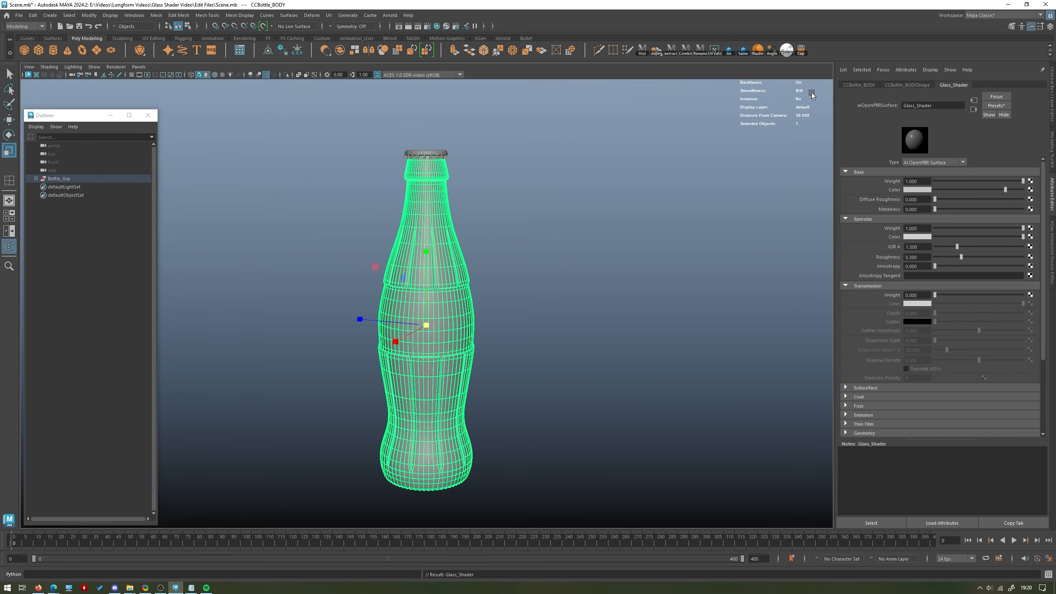
Replace the Glass_Shader settings with the Glass preset and deselect the bottle.
click(1007, 105)
mouse_move(997, 178)
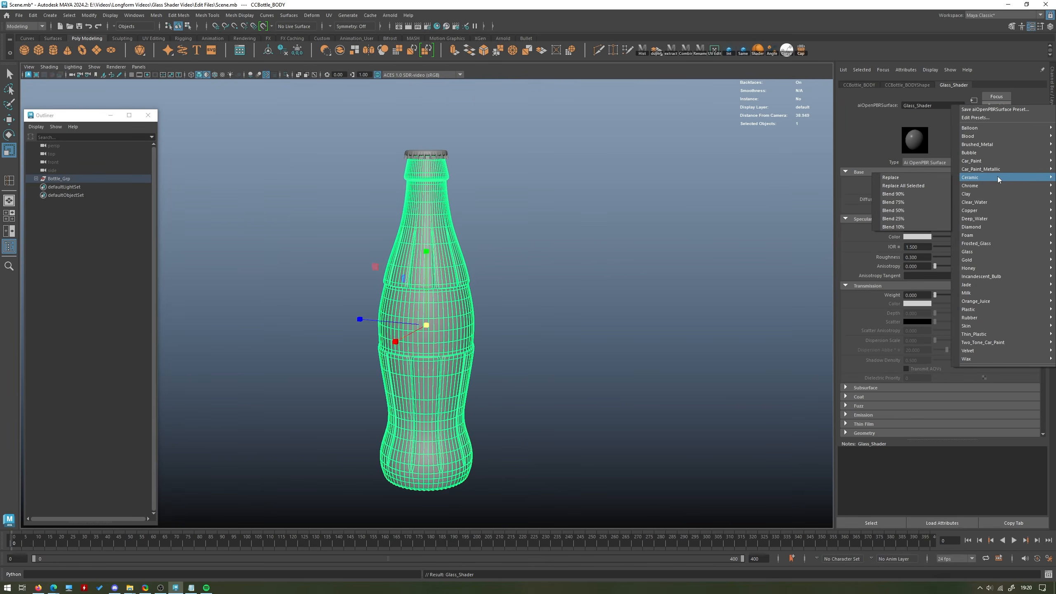
mouse_move(981, 251)
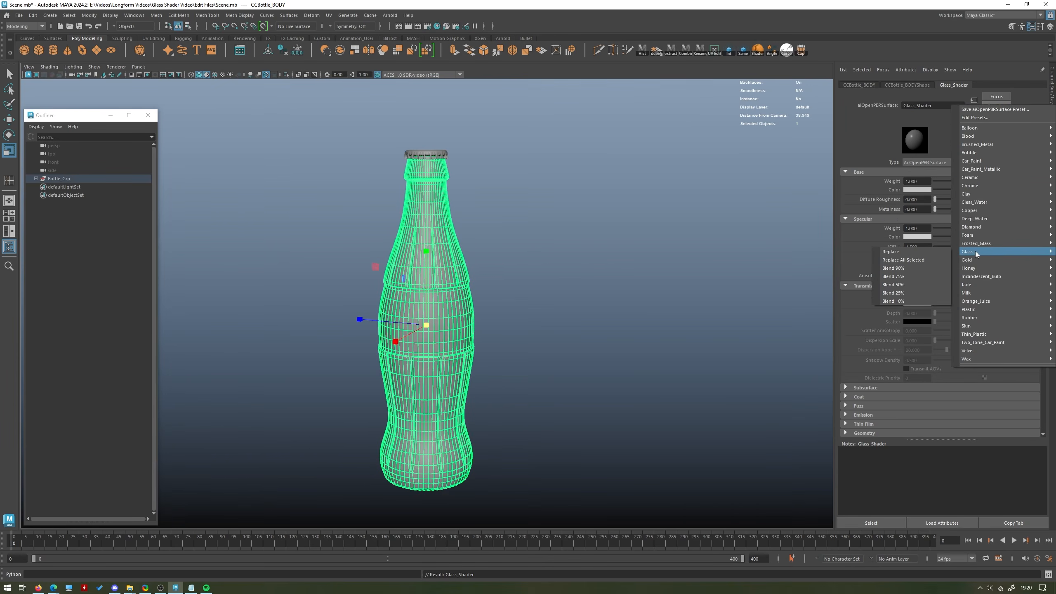
click(917, 254)
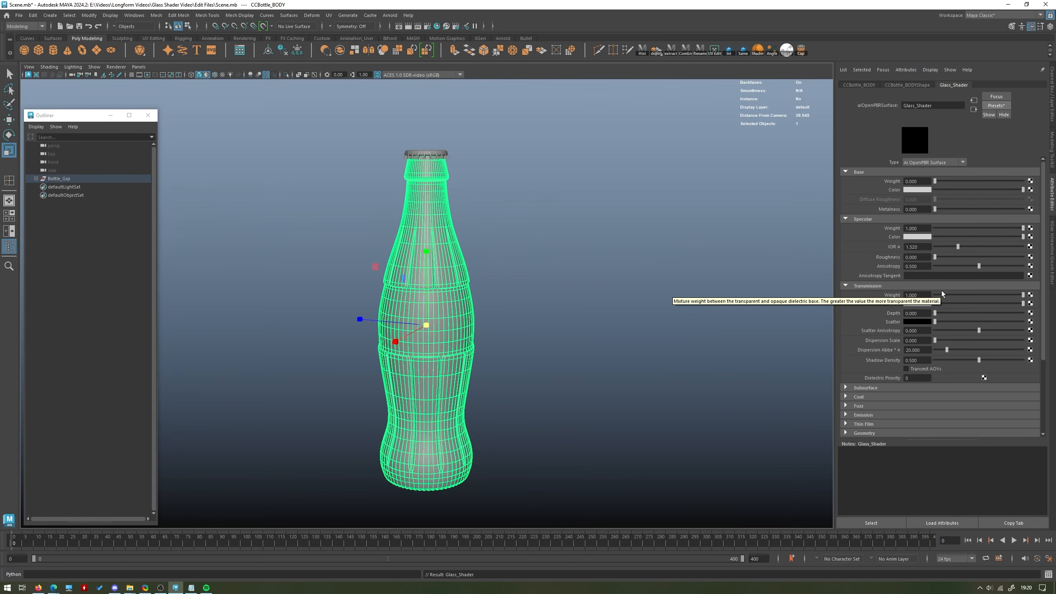
click(495, 229)
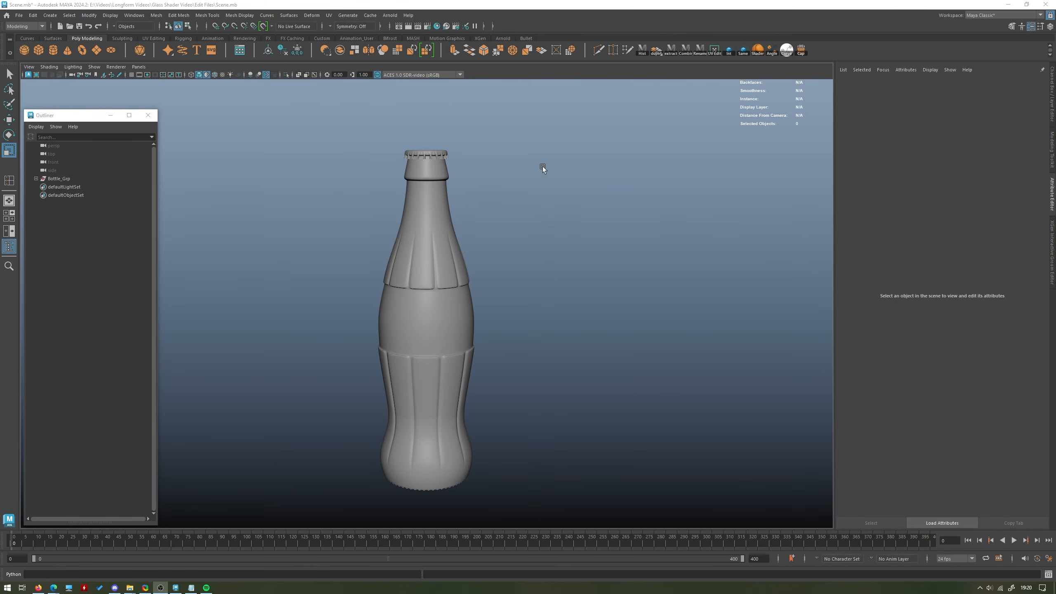
Add an Arnold SkyDome light to the scene around the bottle.
alt+drag(499, 225, 470, 225)
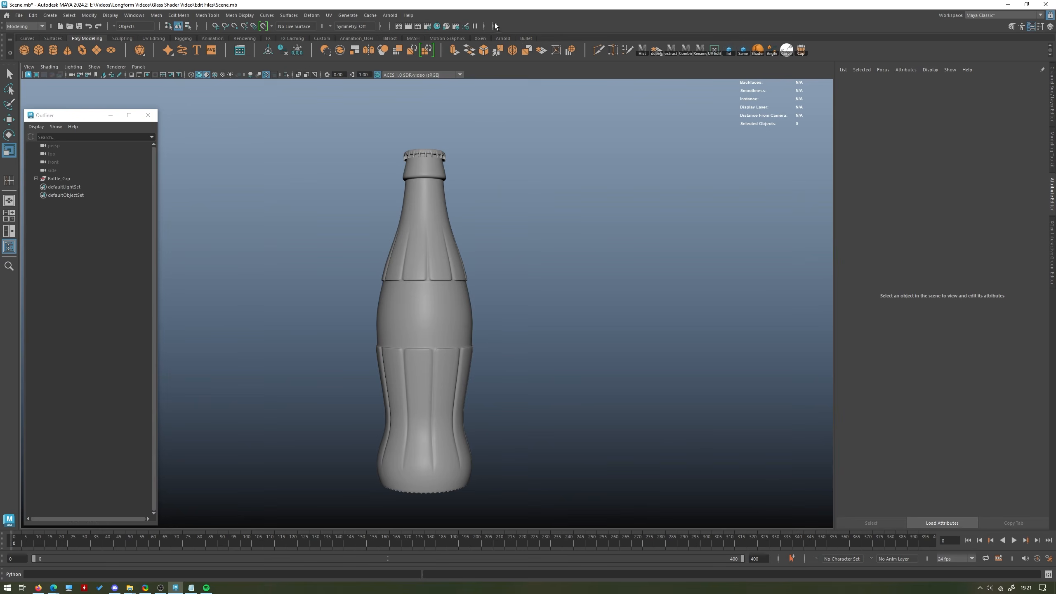
click(502, 39)
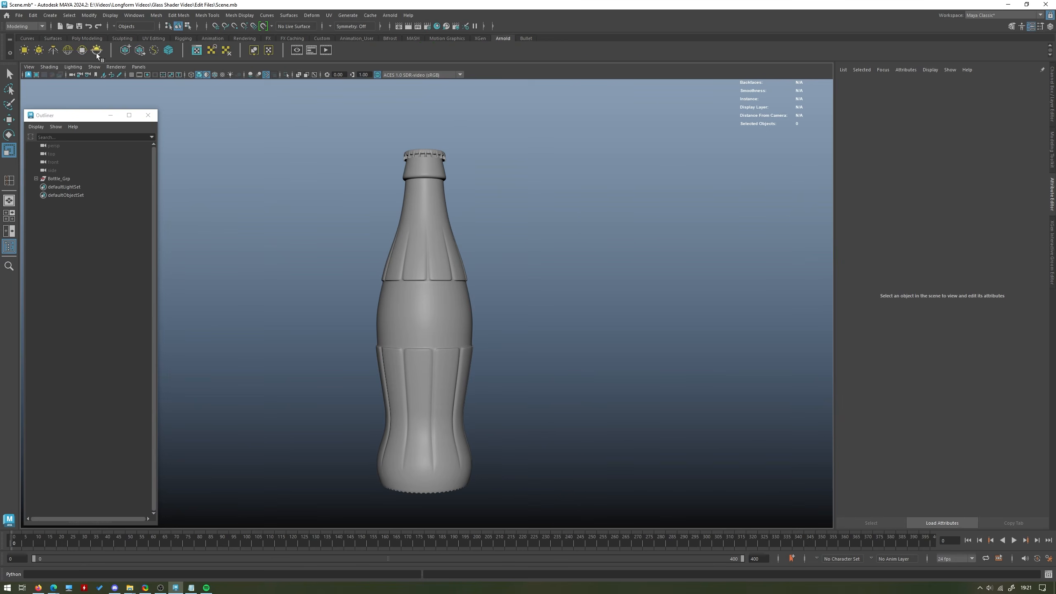
click(72, 50)
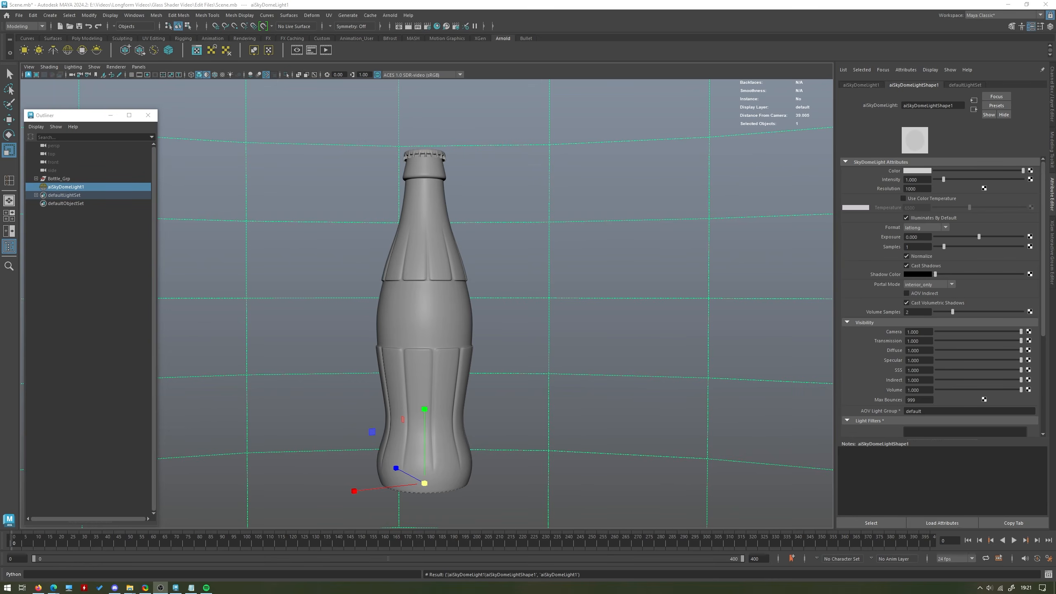
alt+drag(631, 238, 632, 221)
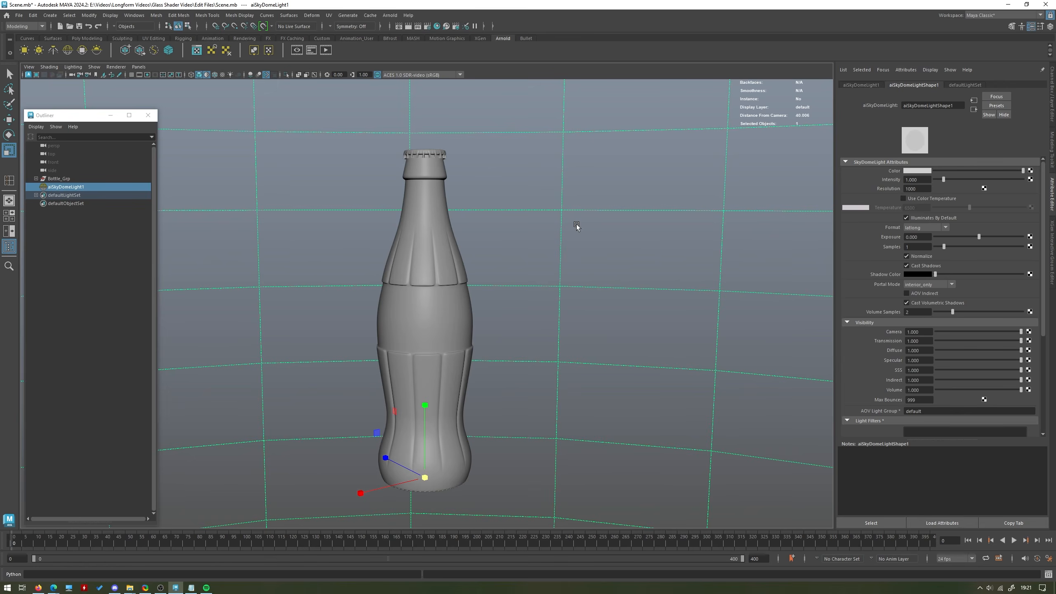
scroll(615, 200, up, 2)
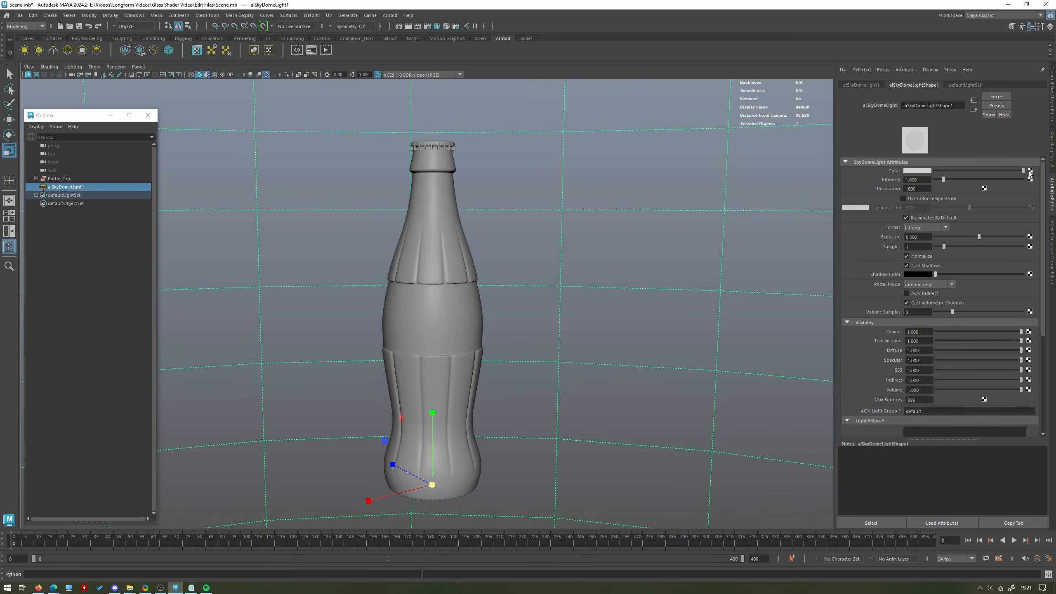
Connect a File texture to the SkyDome light's color and load brown_photostudio_02_4k.exr from the project's images folder.
click(1030, 171)
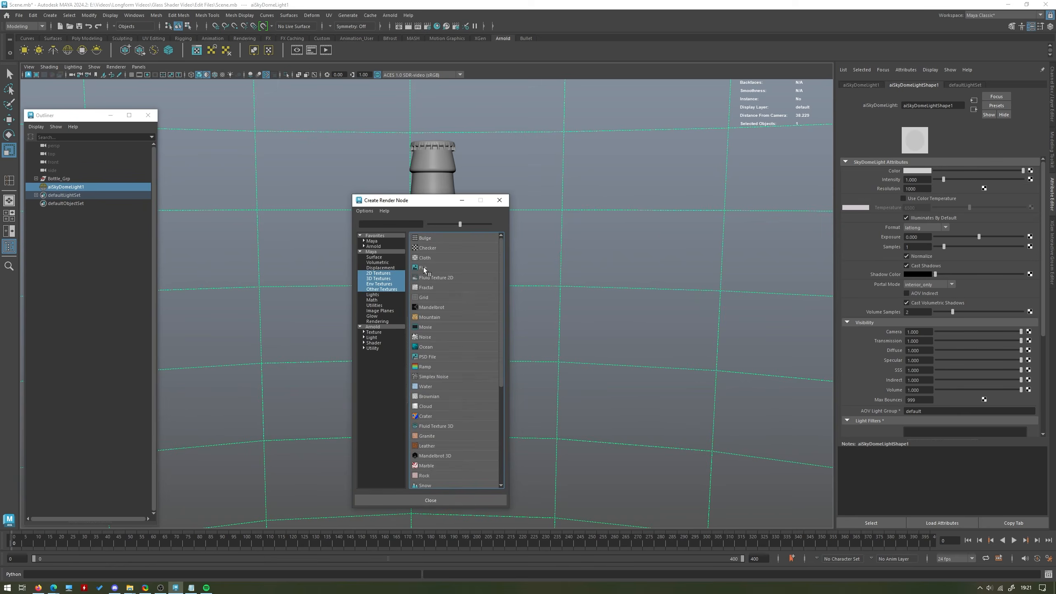
click(425, 269)
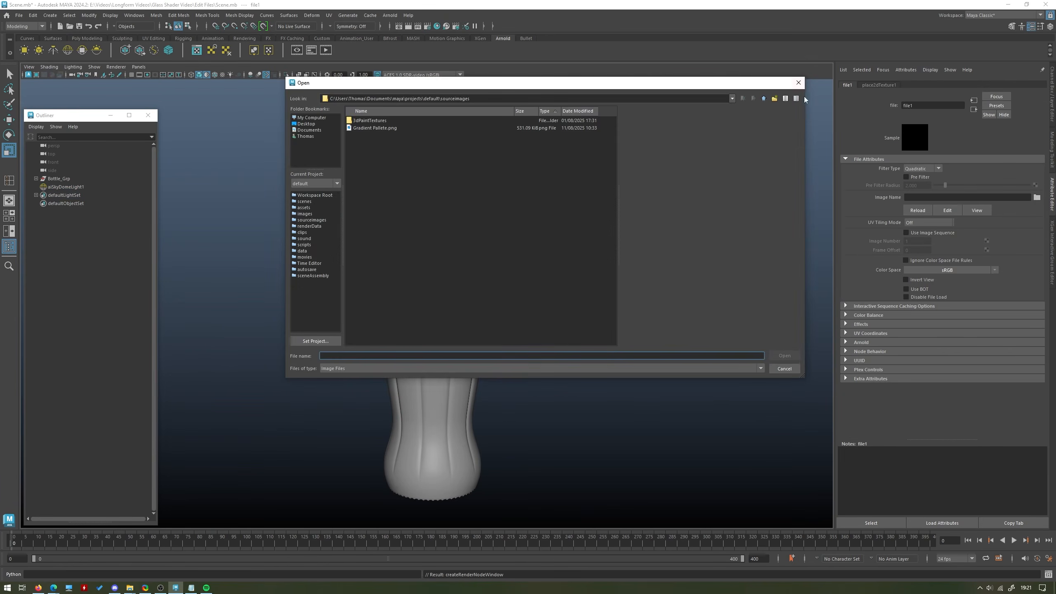
click(763, 98)
double_click(360, 157)
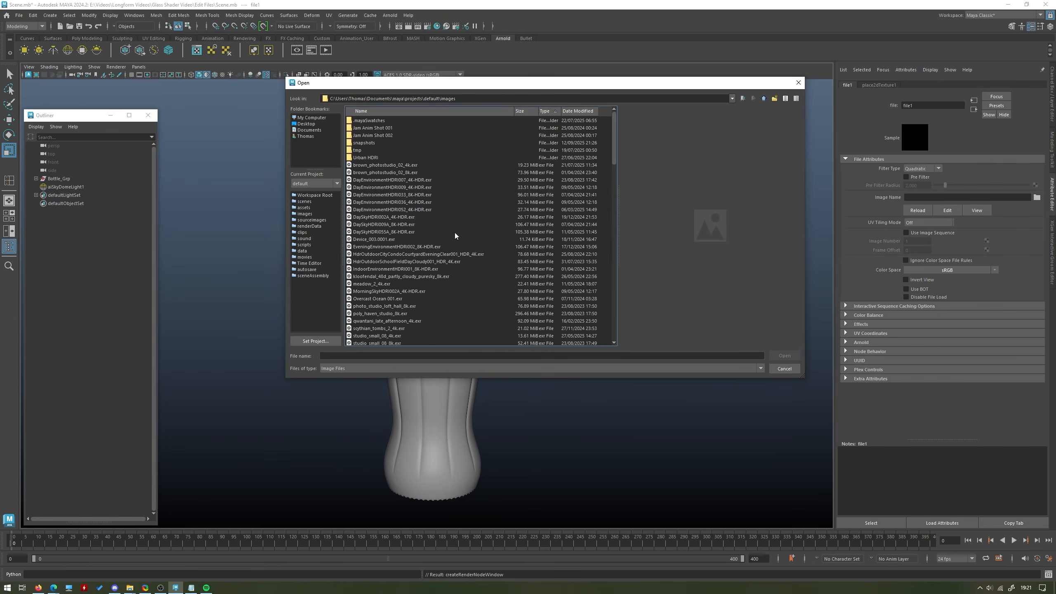
click(406, 165)
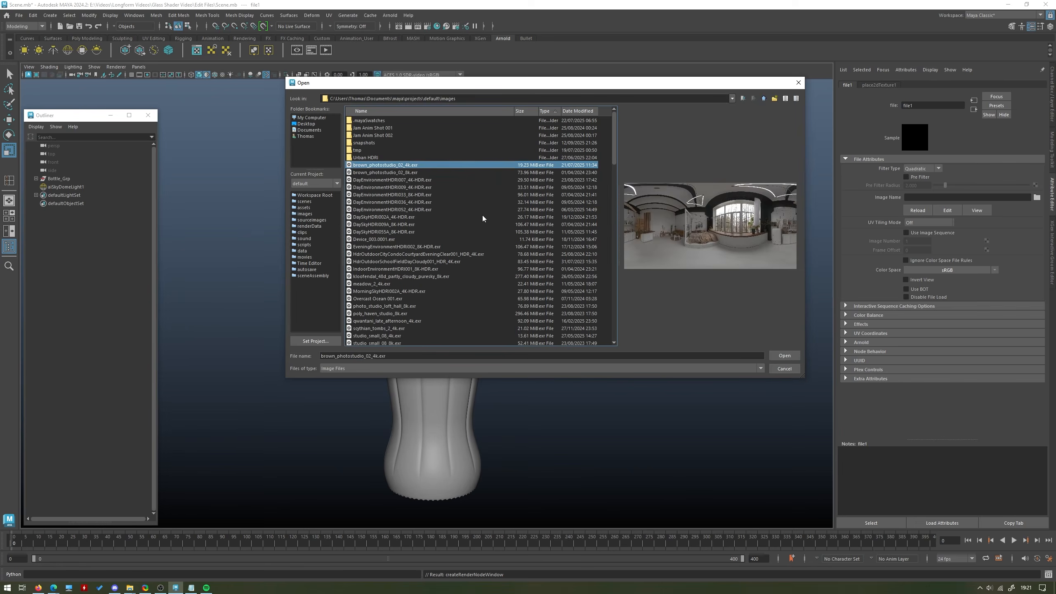
click(417, 172)
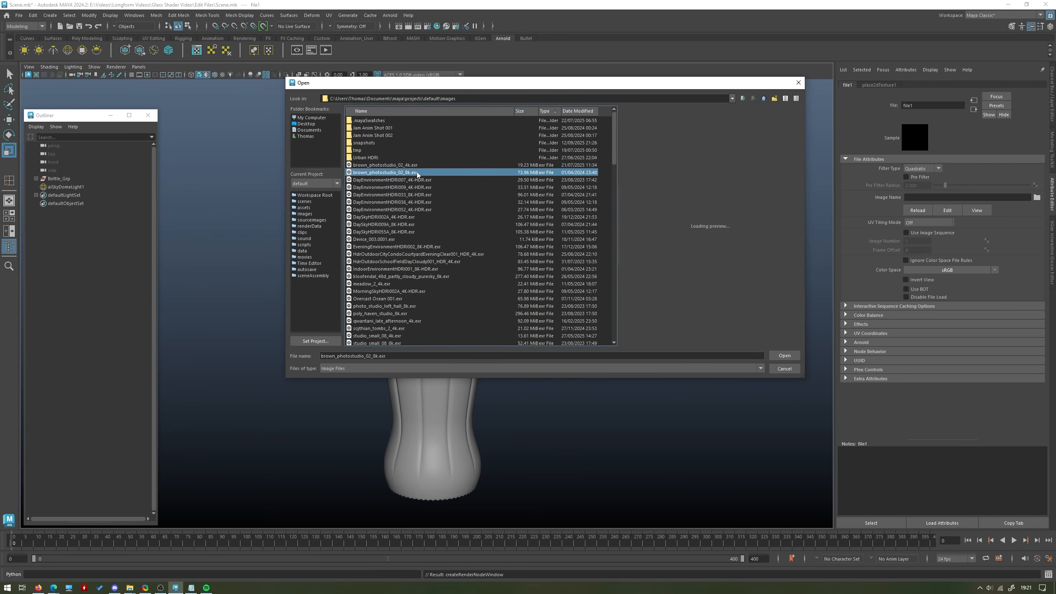
click(419, 165)
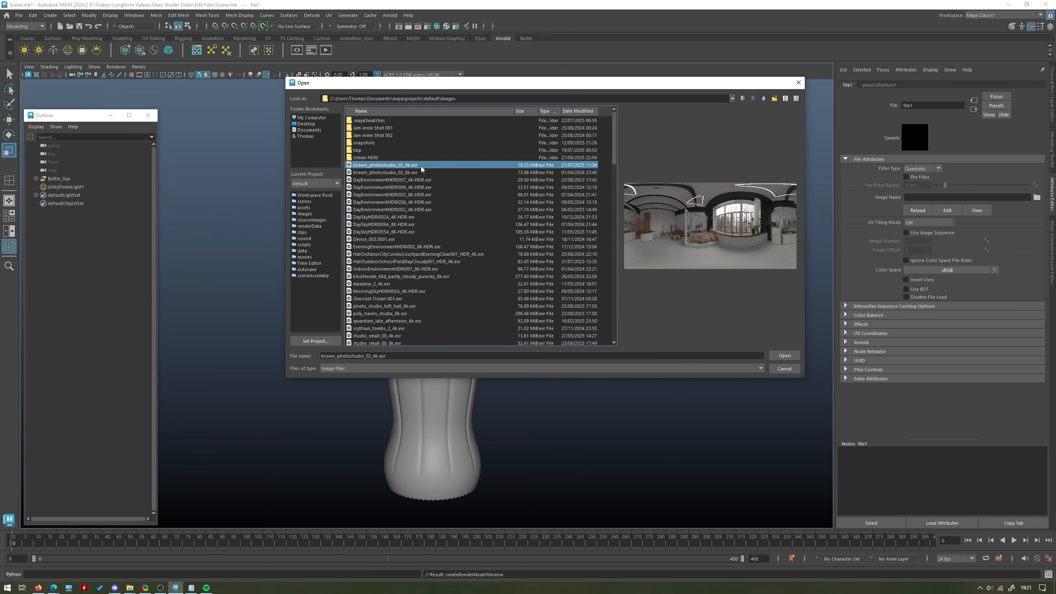
click(784, 355)
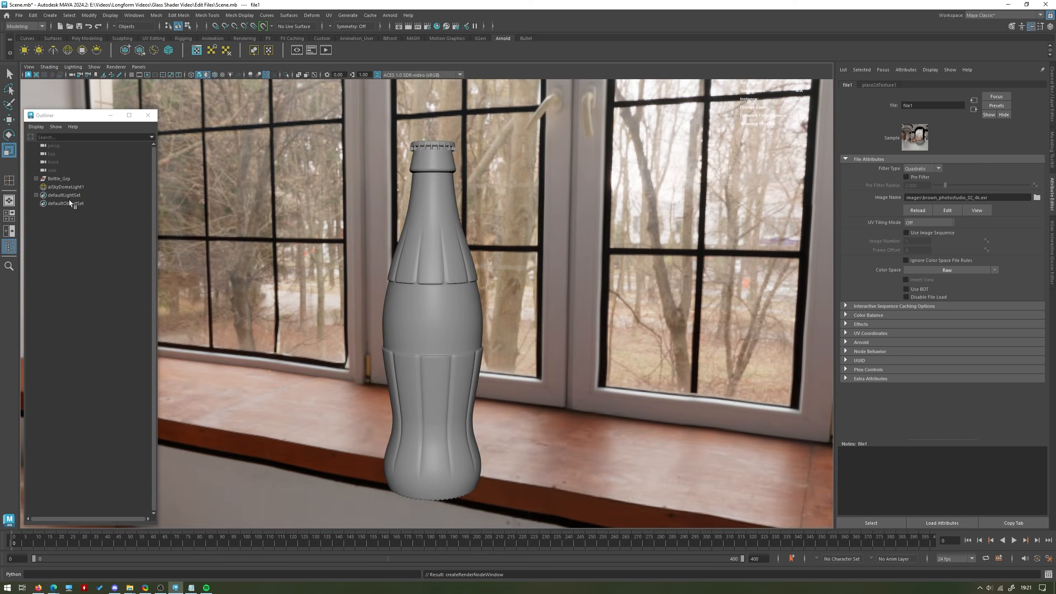
Set the SkyDome light's Max Bounces to 10 and its Transmission visibility to 0.
click(62, 187)
double_click(925, 400)
text(10)
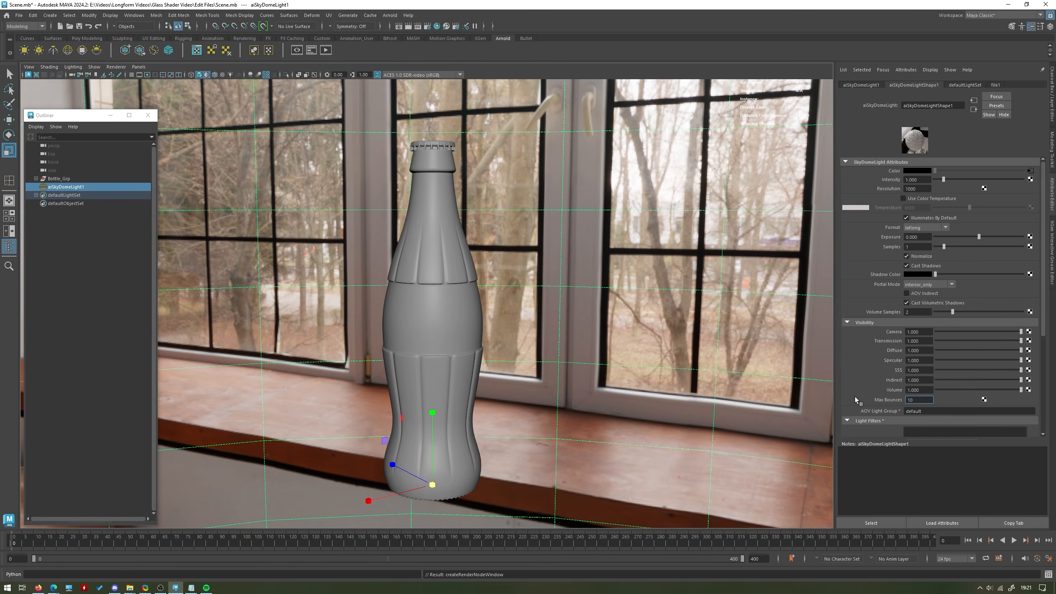
key(Return)
double_click(918, 343)
text(0)
key(Return)
alt+drag(471, 278, 500, 286)
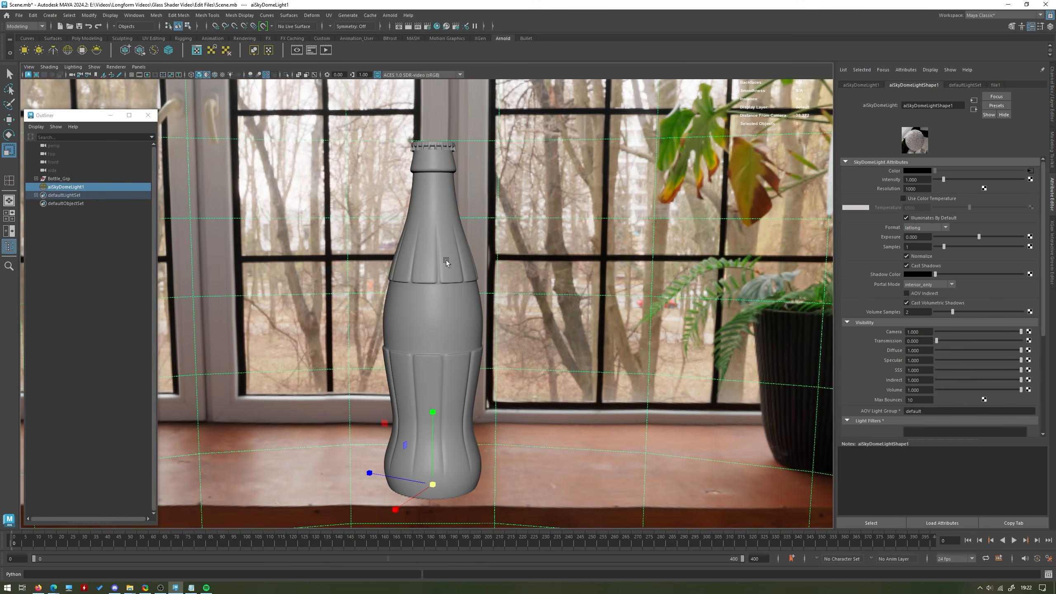
Set the SkyDome light's Camera visibility to 0, its Samples to 3 and its Exposure to 1.
click(928, 331)
drag(927, 331, 885, 331)
text(0)
key(Return)
double_click(917, 247)
click(923, 237)
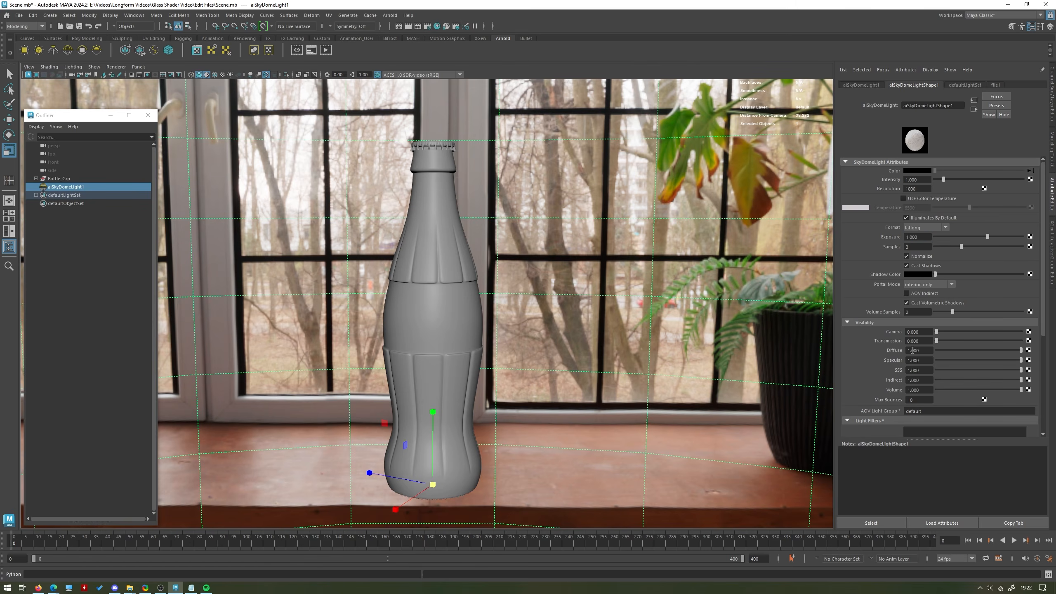
Set the SkyDome light's viewport Sky Radius to 0 and deselect the light.
scroll(933, 304, down, 5)
scroll(932, 303, down, 2)
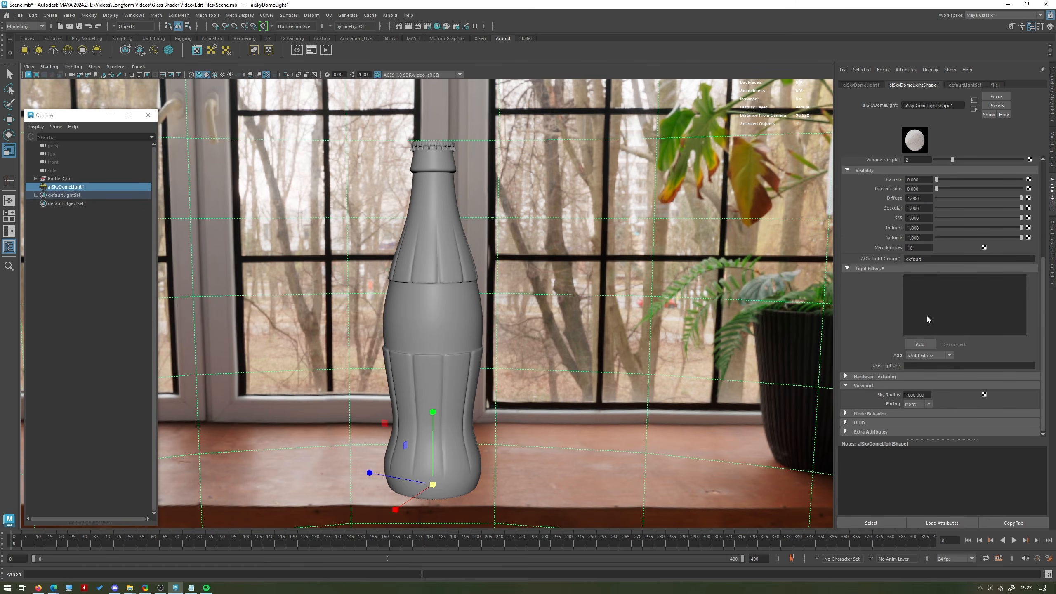
click(872, 386)
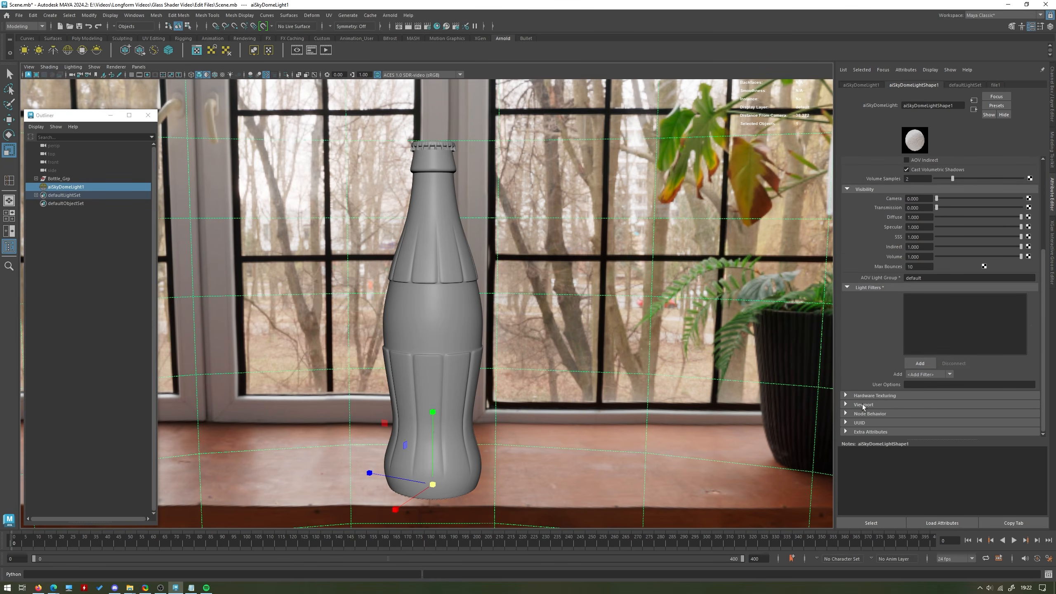
click(863, 405)
click(928, 414)
double_click(928, 413)
text(0)
key(Return)
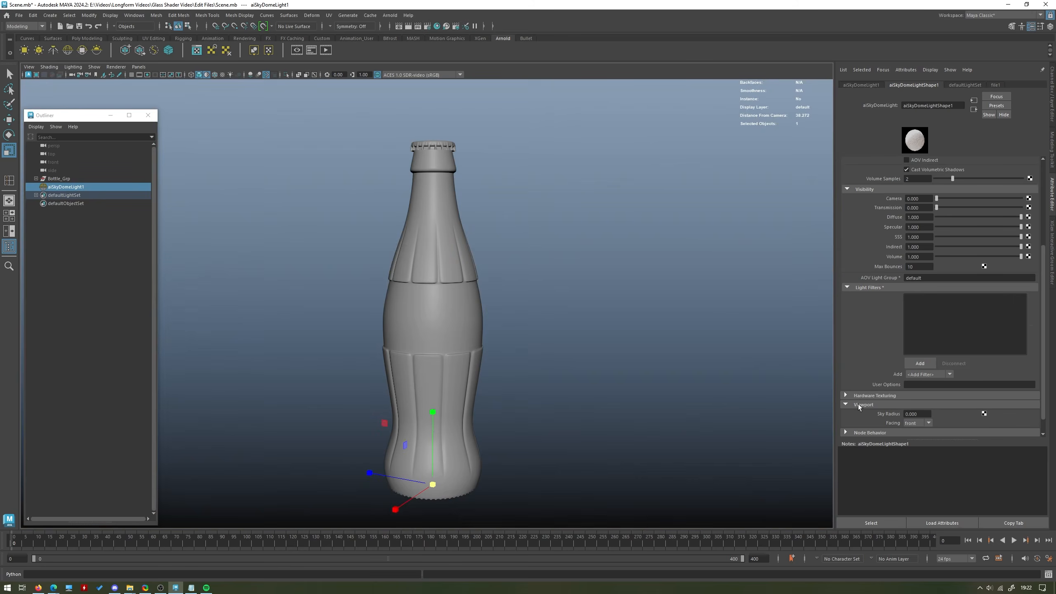
click(637, 340)
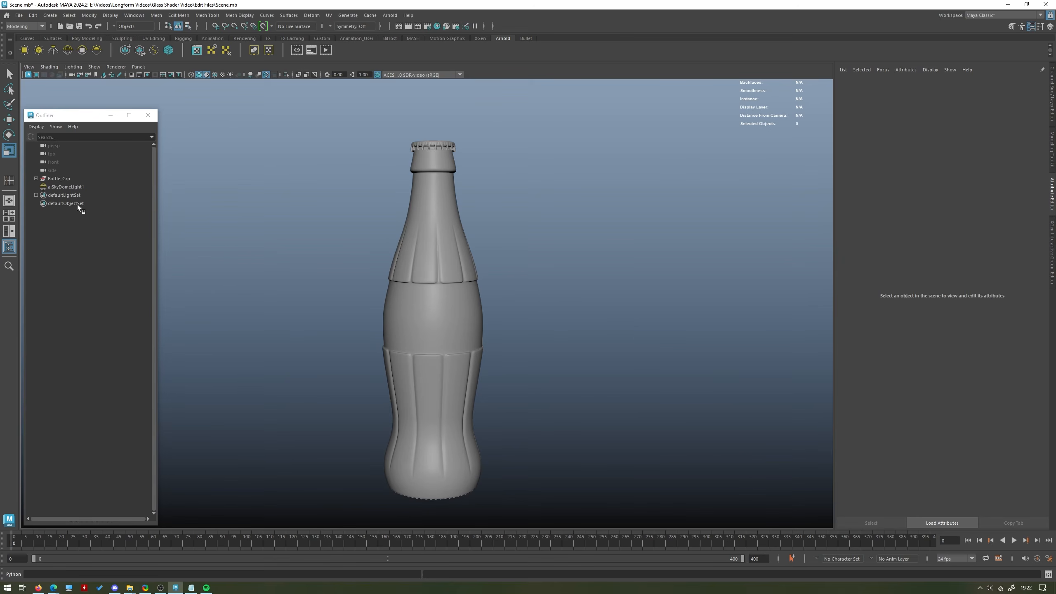
Render the viewport with Arnold and examine the glass bottle's reflections up close and from several angles.
click(61, 188)
key(ctrl+a)
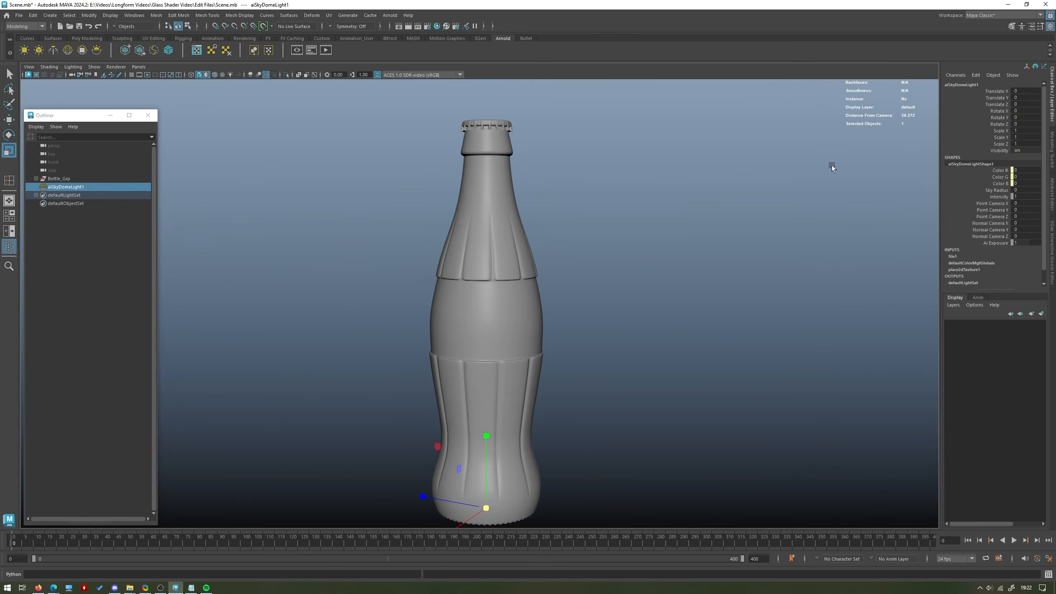
click(599, 257)
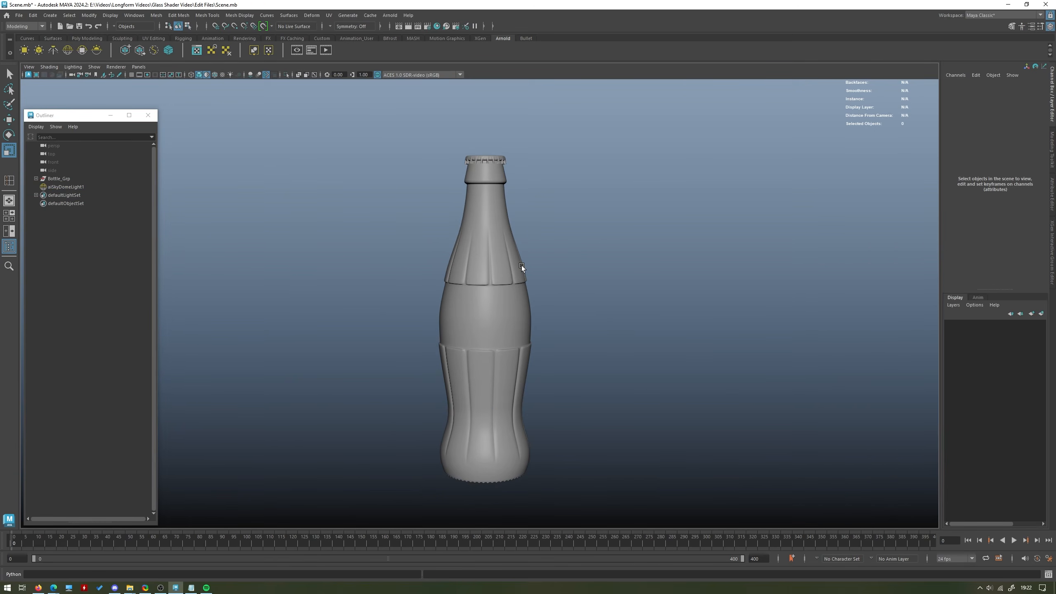
alt+middle_drag(359, 124, 347, 125)
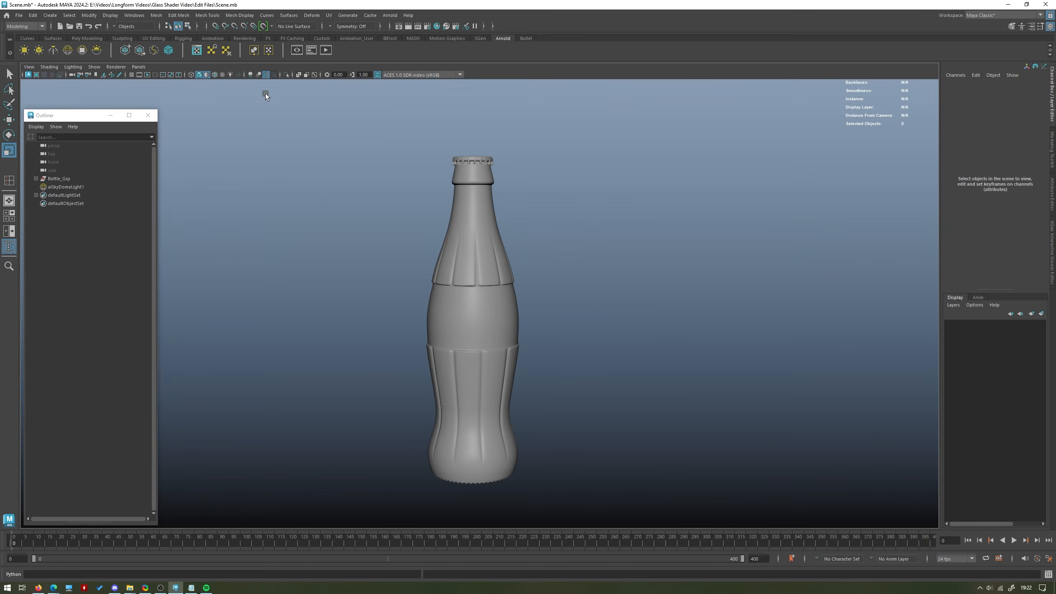
click(113, 65)
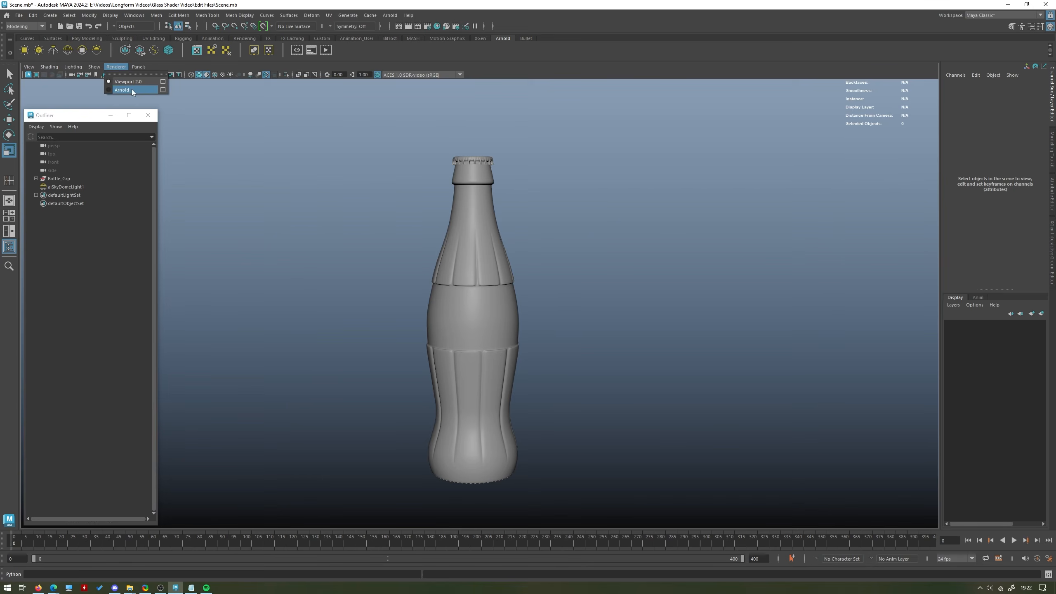
click(130, 90)
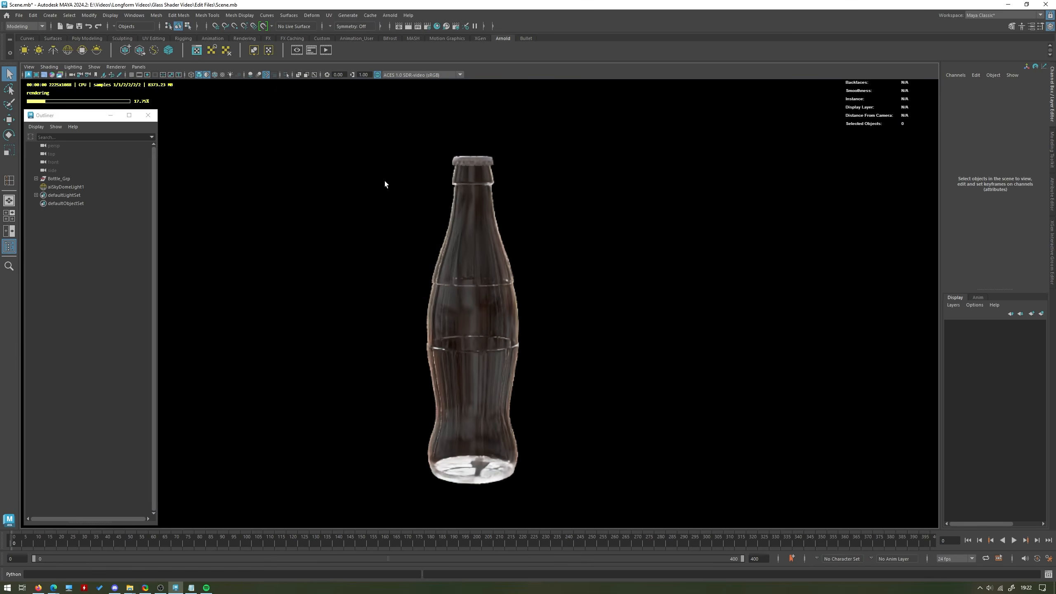
alt+right_drag(384, 181, 731, 296)
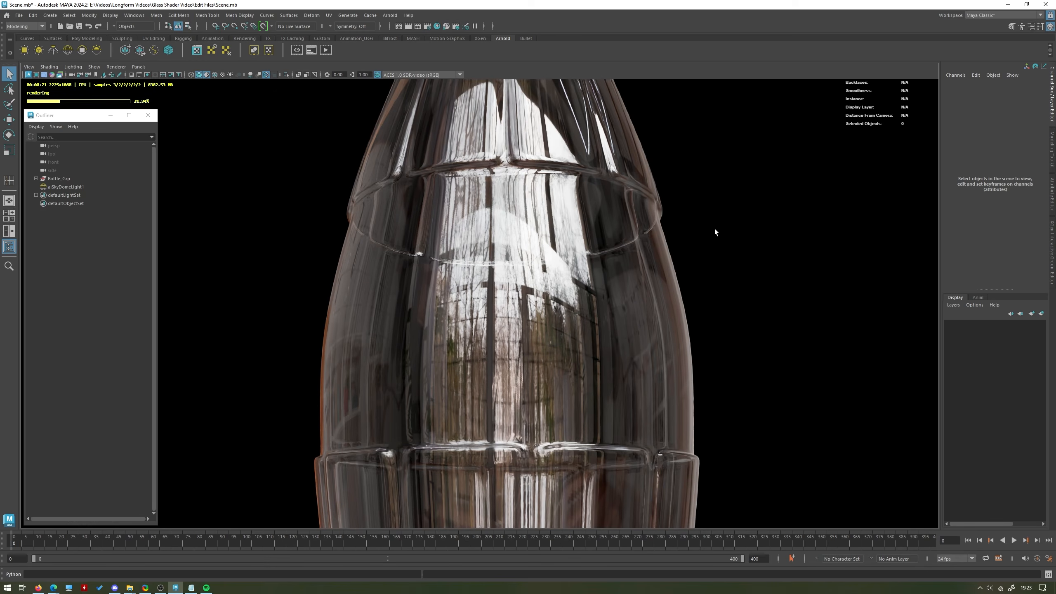
alt+right_drag(769, 269, 723, 291)
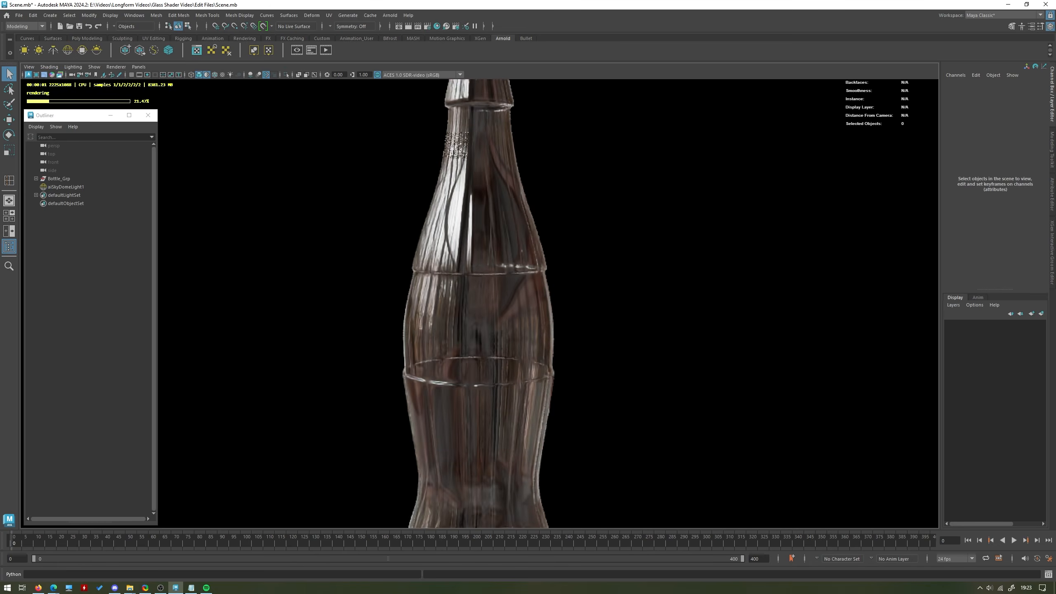
alt+drag(377, 239, 497, 255)
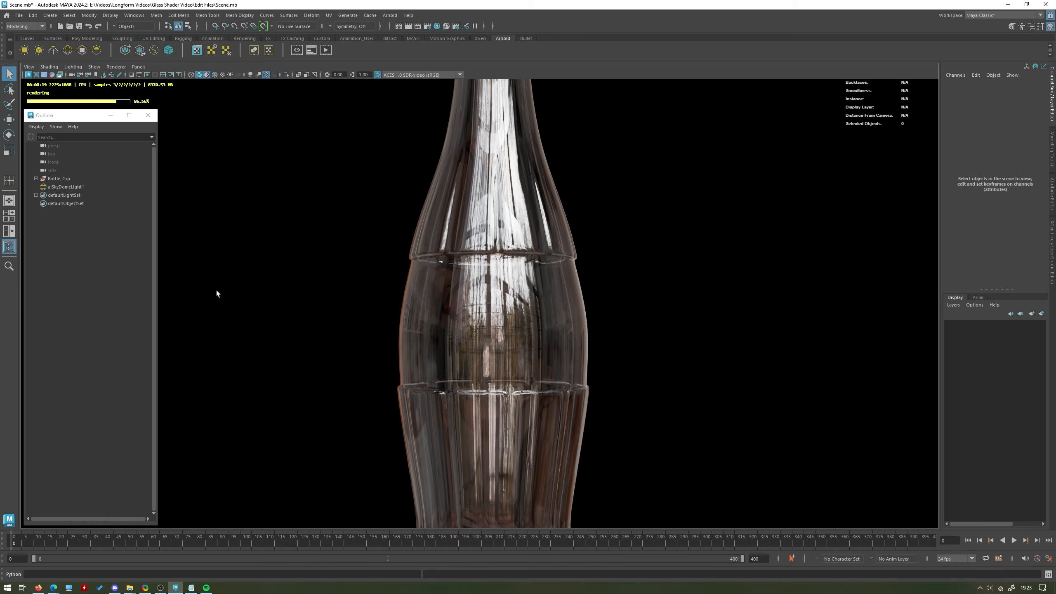
Try Glass_Shader's Specular Roughness at 1 on the bottle body, check the render and restore the roughness to 0.
click(527, 274)
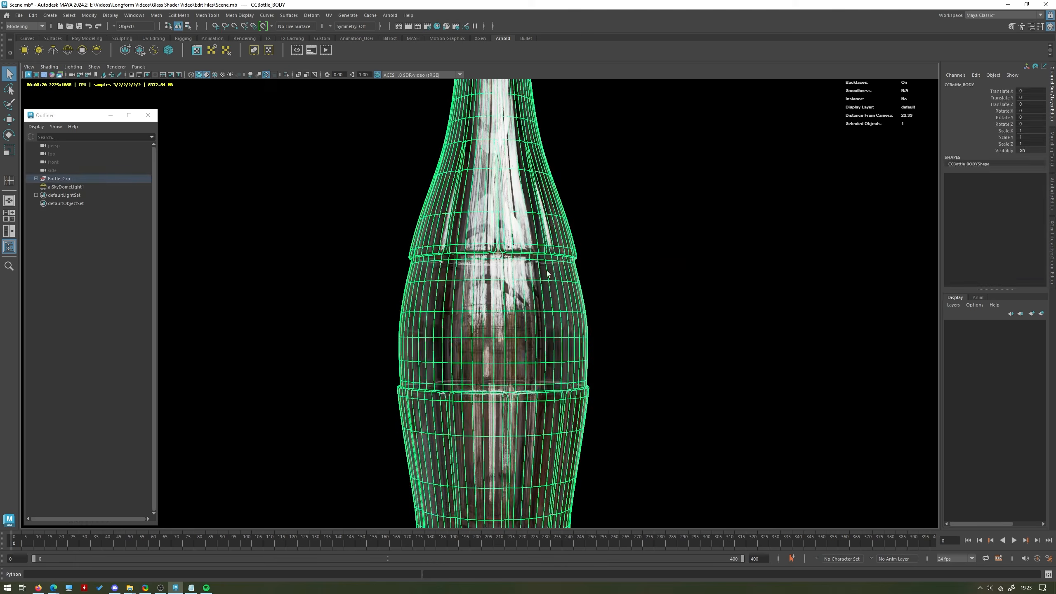
click(1052, 189)
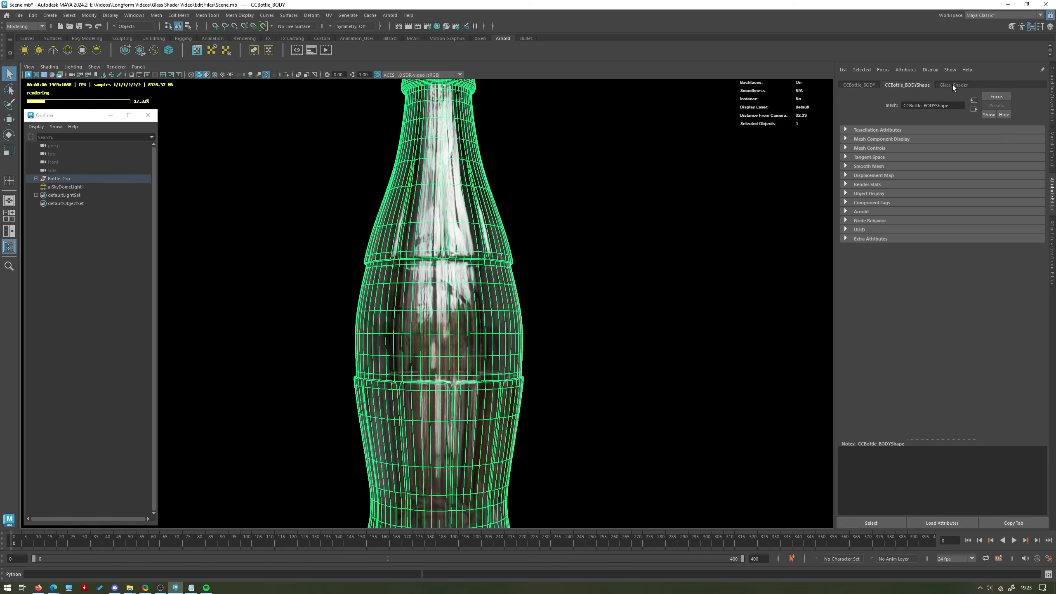
click(953, 85)
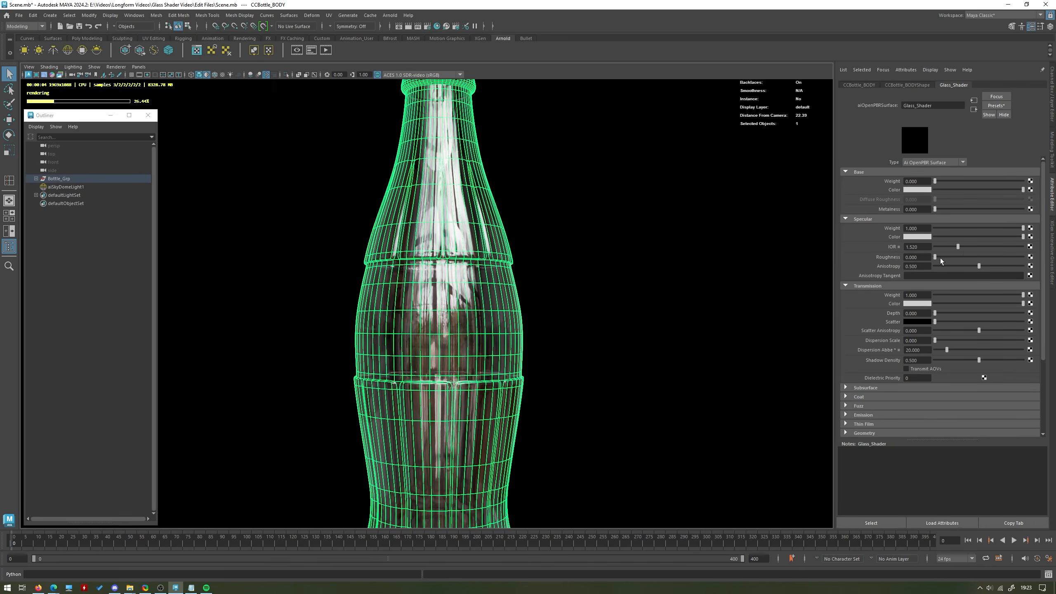
click(579, 312)
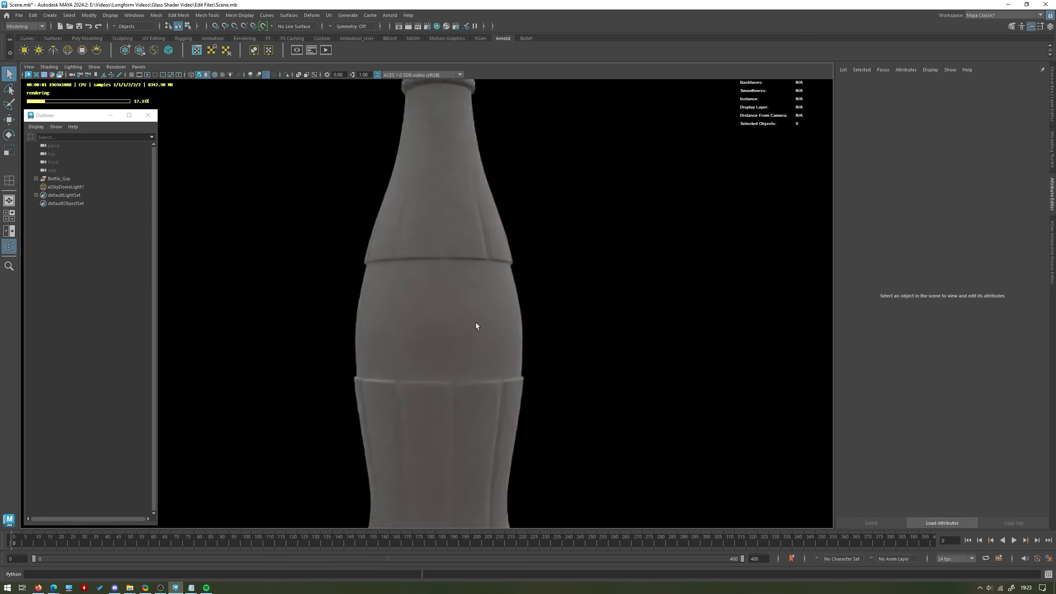
key(ctrl+z)
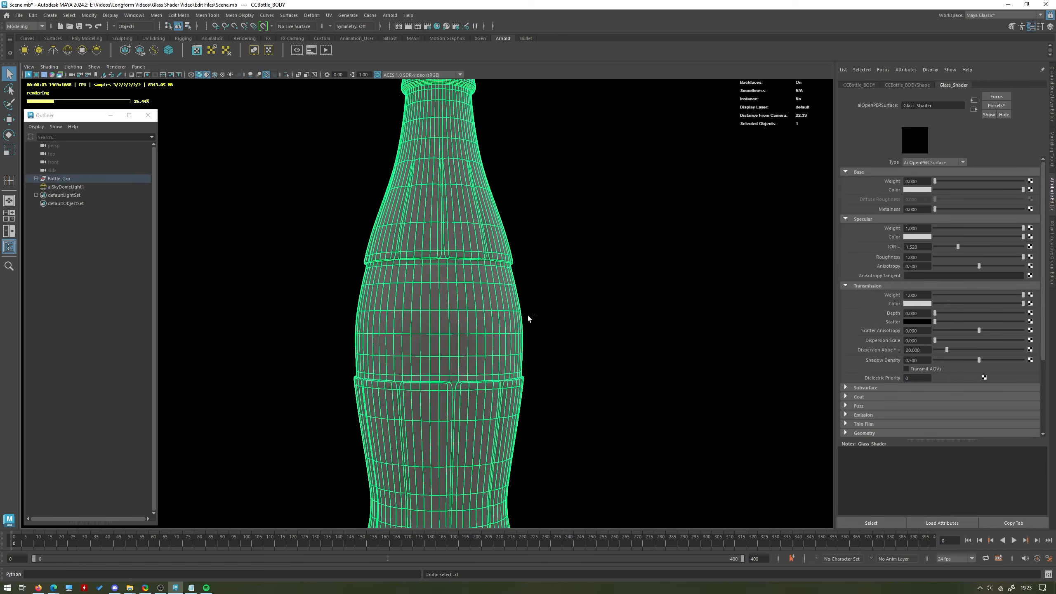
drag(978, 258, 894, 267)
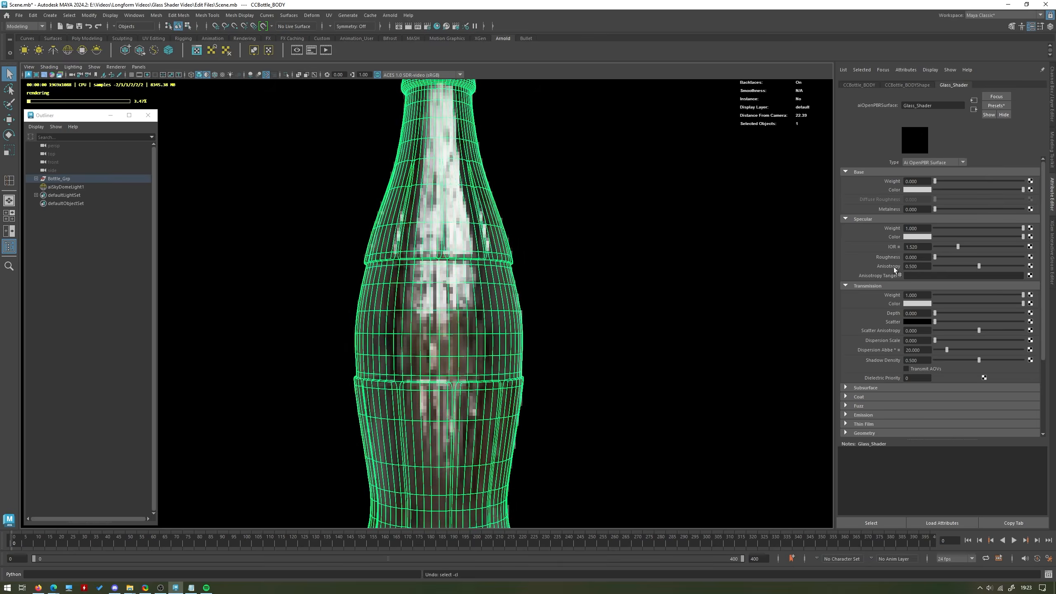
click(549, 289)
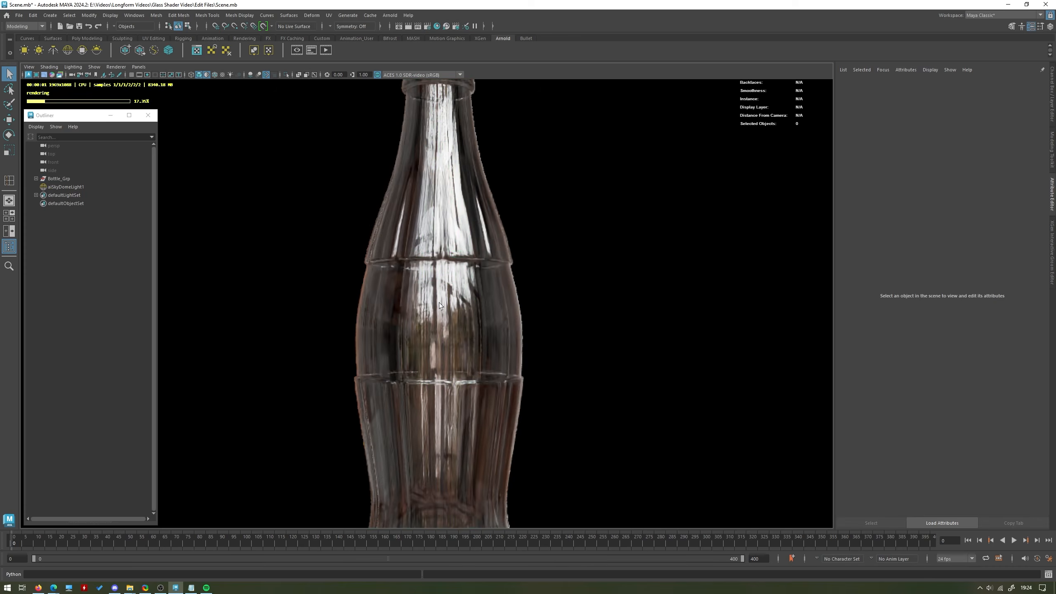
Try a partly raised Specular Roughness for a frosted glass look, check the render and return the roughness to 0.
click(451, 249)
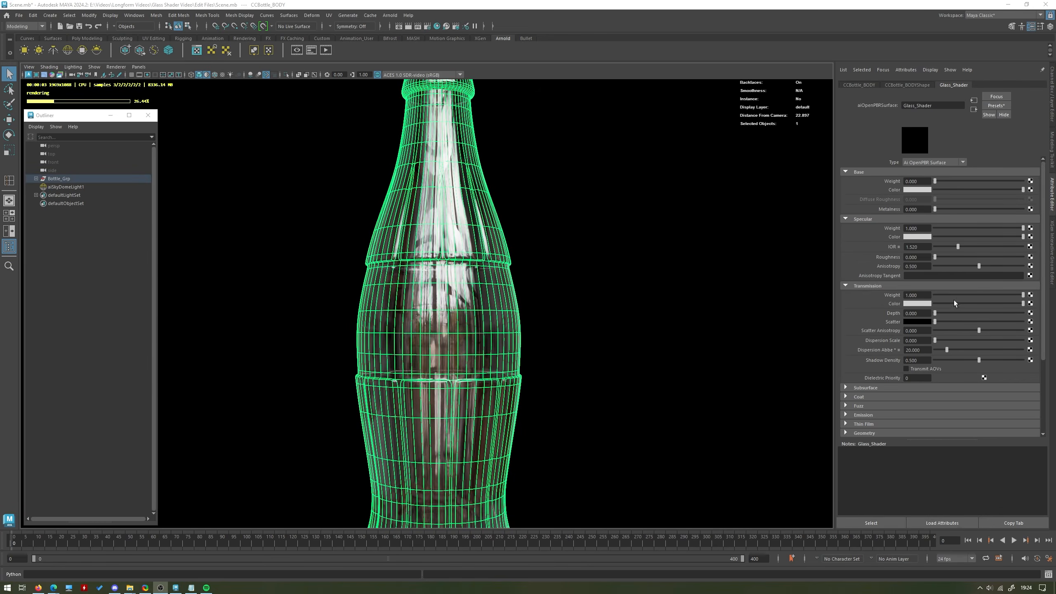
click(557, 281)
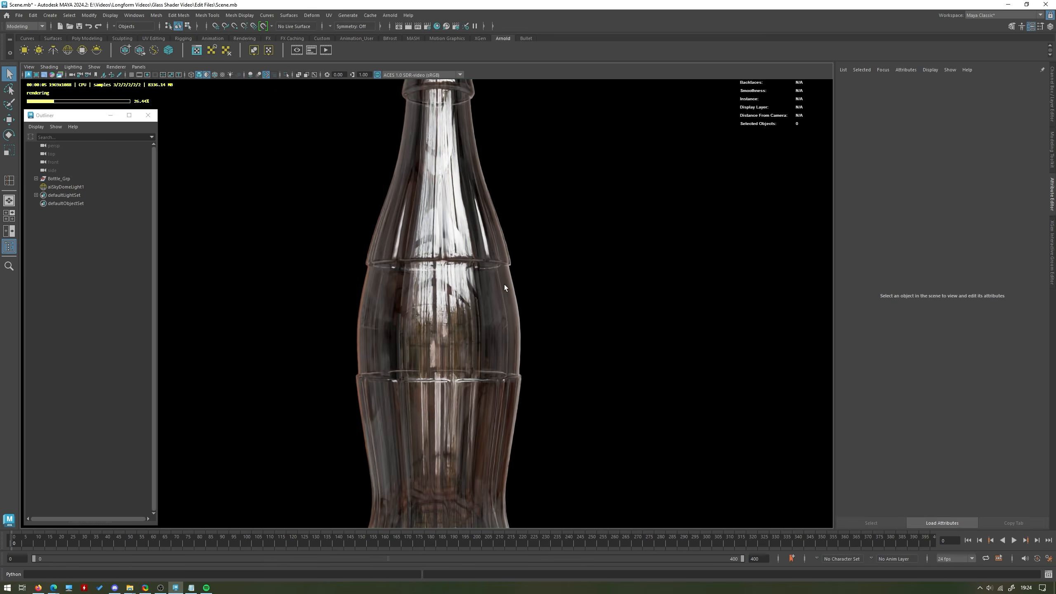
click(495, 296)
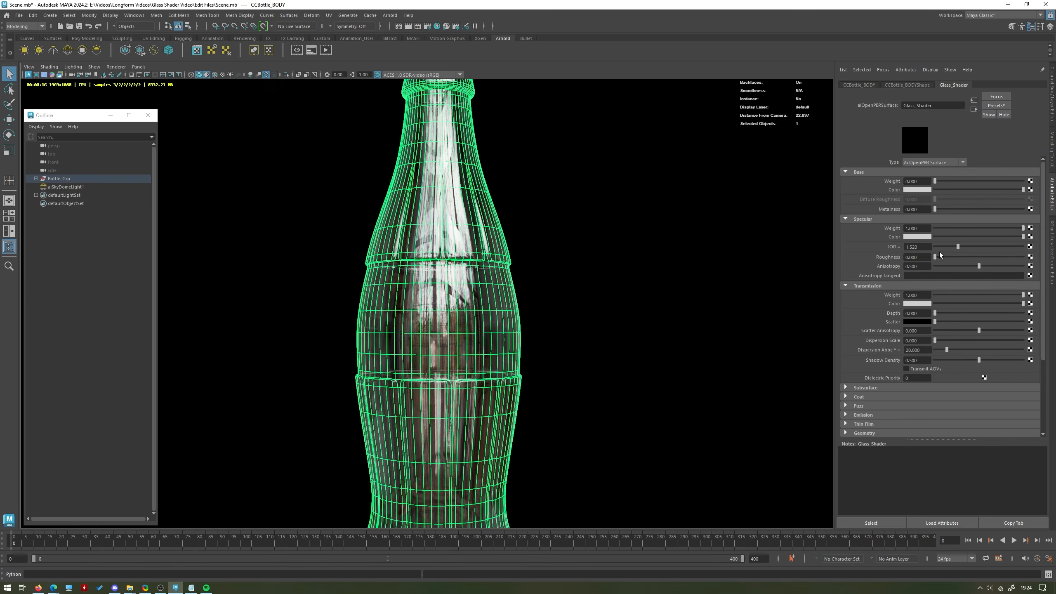
click(828, 310)
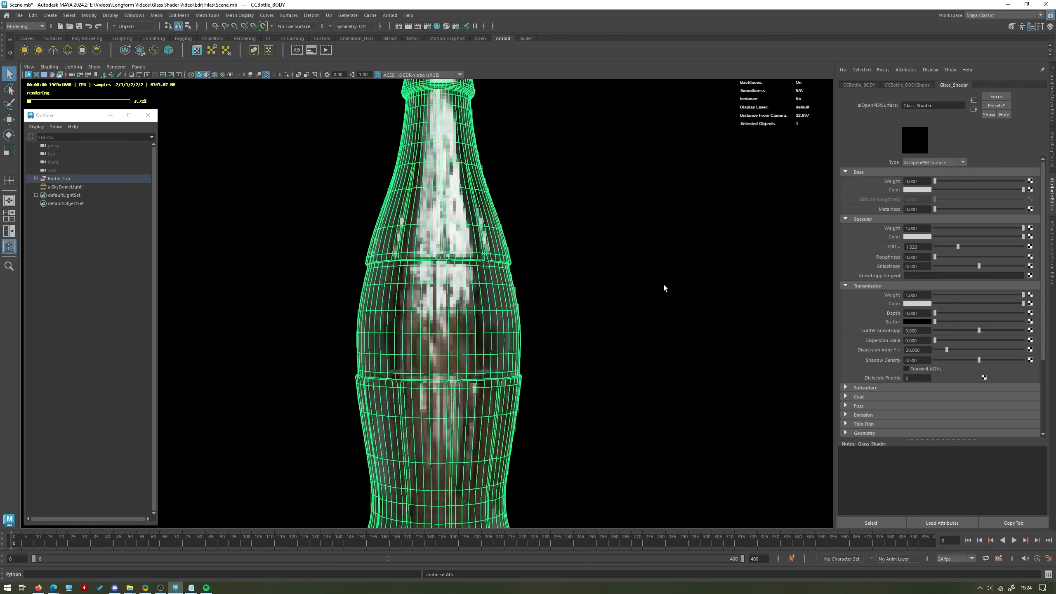
click(342, 264)
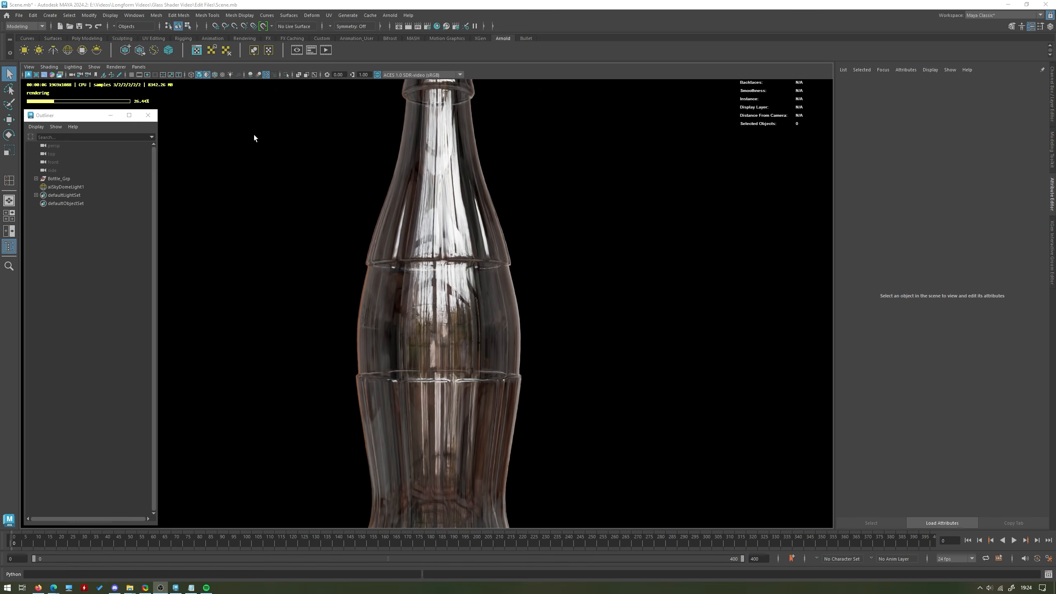
Return the viewport renderer to Viewport 2.0 and graph the bottle's Glass_Shader network in Hypershade.
click(117, 67)
click(126, 82)
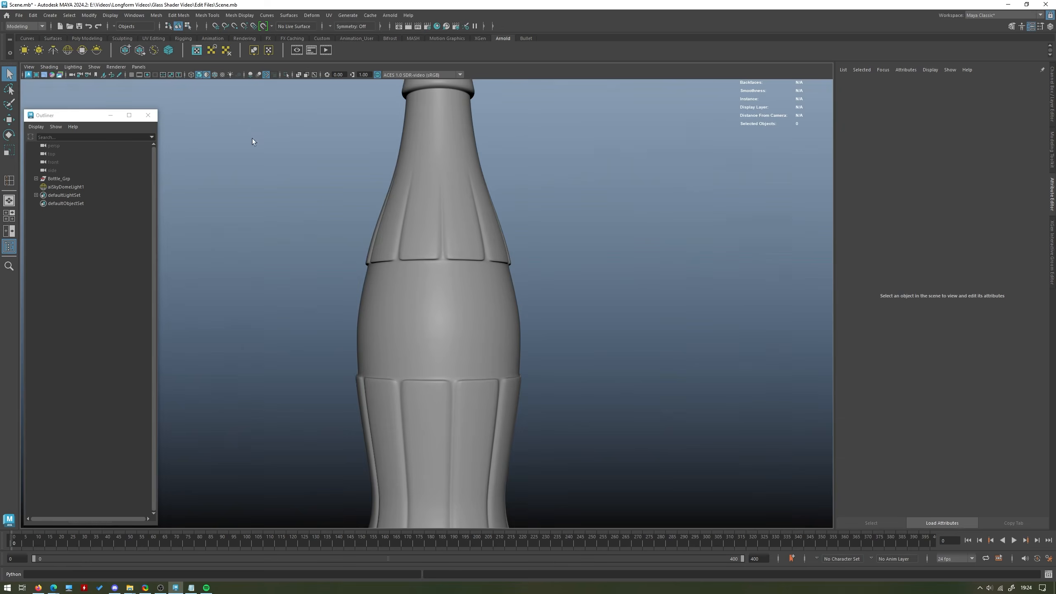
click(478, 232)
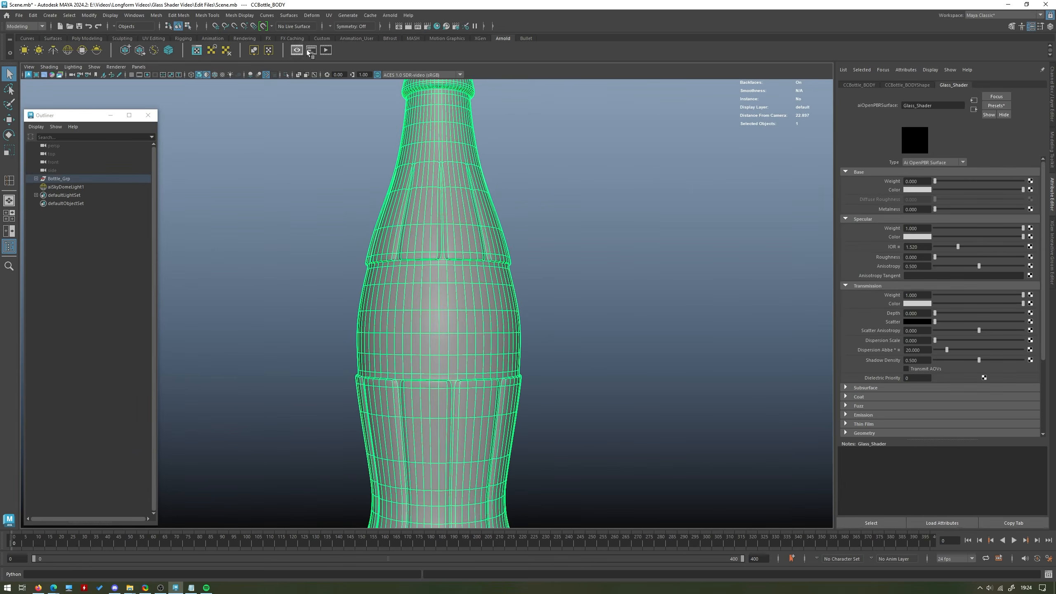
click(437, 27)
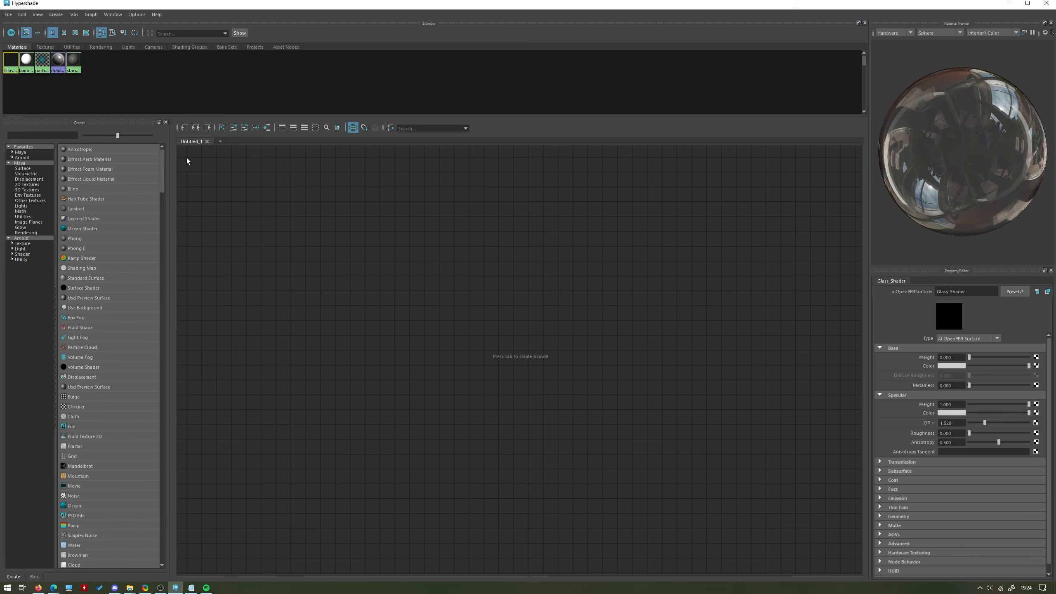
click(196, 128)
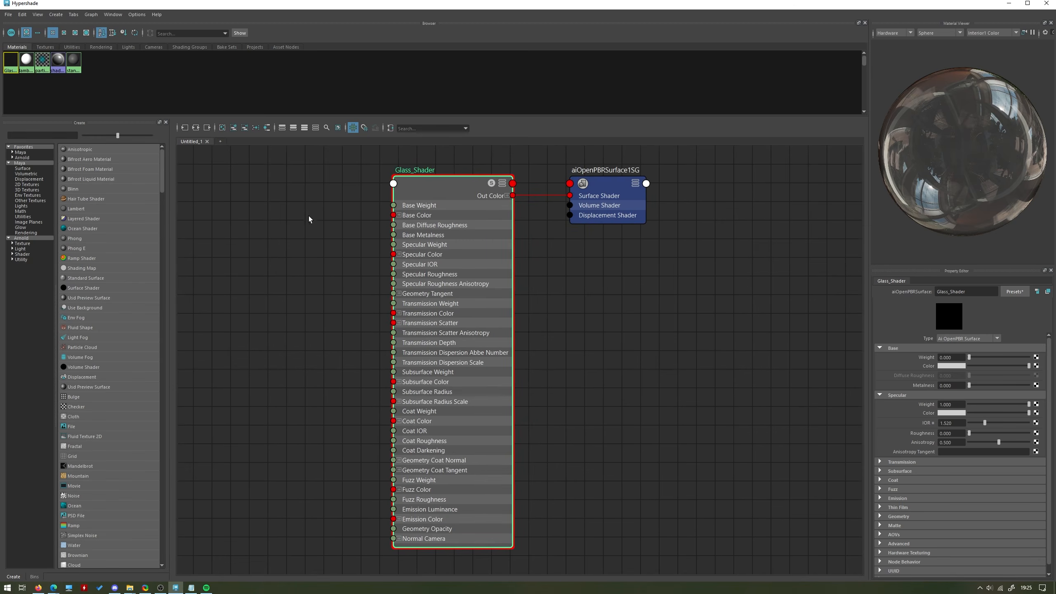
Make room beside the Glass_Shader node and add a File texture node to the graph.
alt+middle_drag(308, 219, 410, 219)
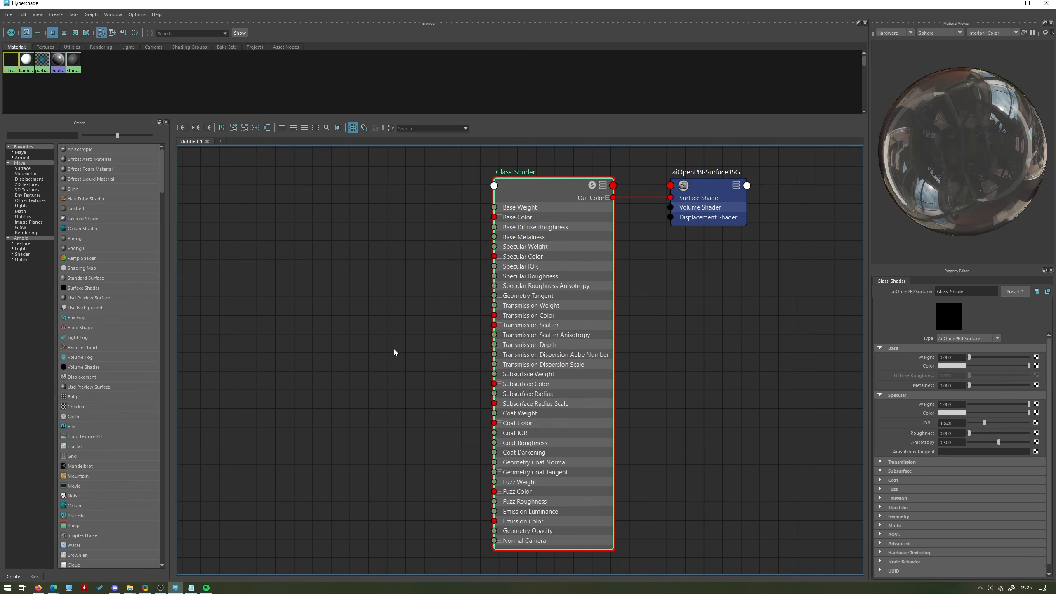
alt+middle_drag(272, 287, 329, 285)
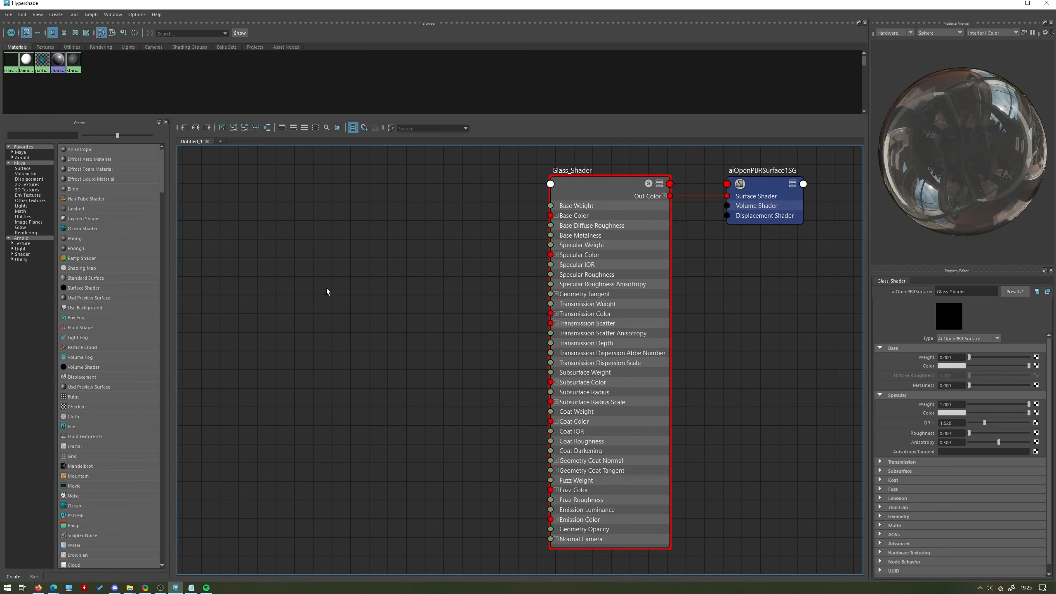
key(Tab)
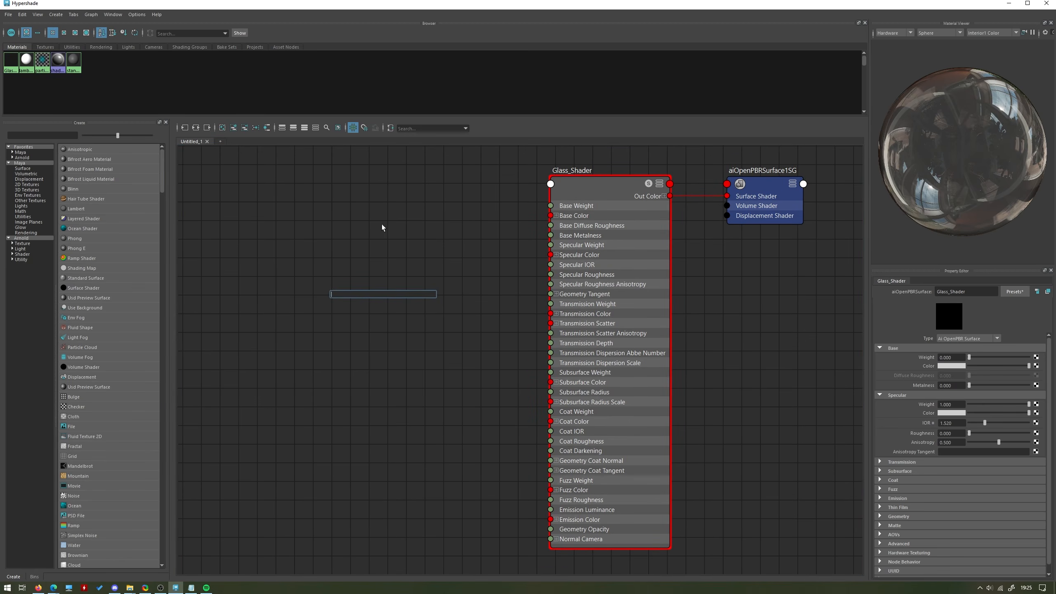
text(file)
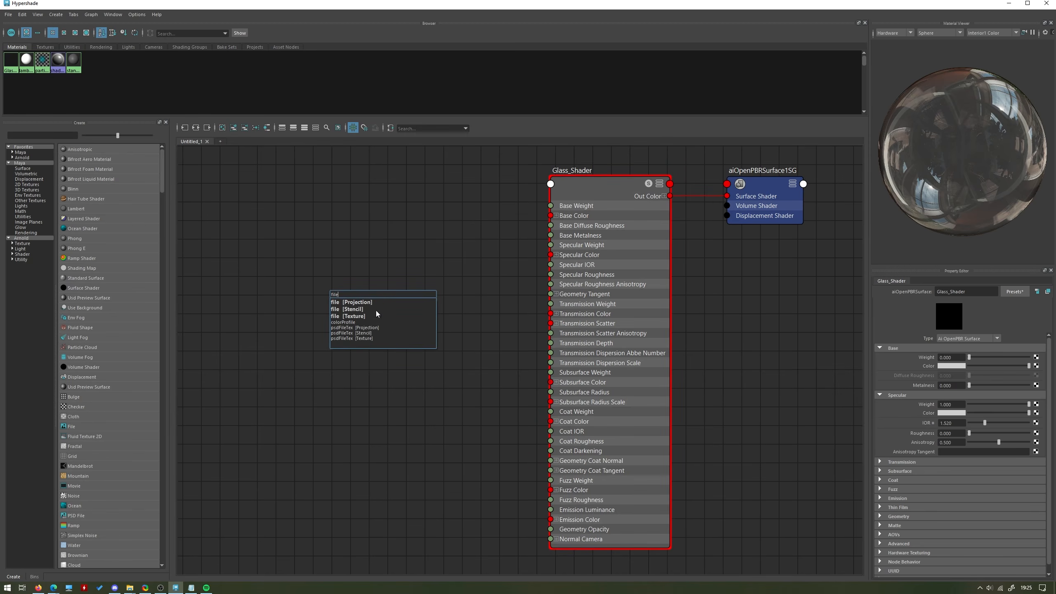
click(351, 316)
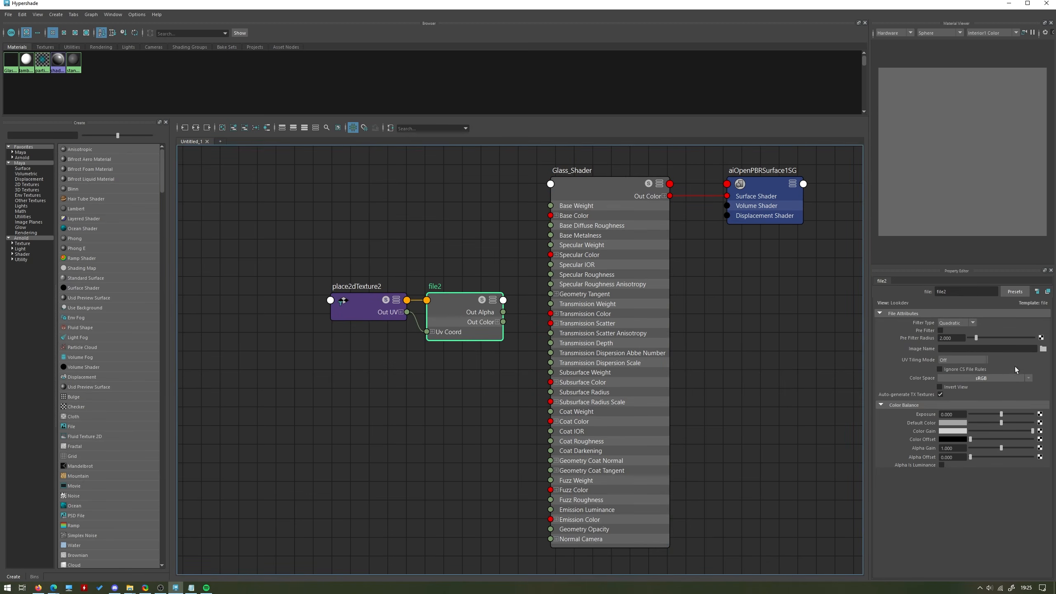
Load StainsLiquidGeneric004_OVERLAY_VAR1_3K.jpg from the Surface Imperfections folder as the image of the file2 texture node.
click(1043, 350)
click(551, 101)
key(ctrl+a)
text(C:\Users\Thomas\Documents\maya\projects\default\scenes\Summer Day Studios\Materials\Surface Imperfections\StainsLiquidGeneric004)
key(Return)
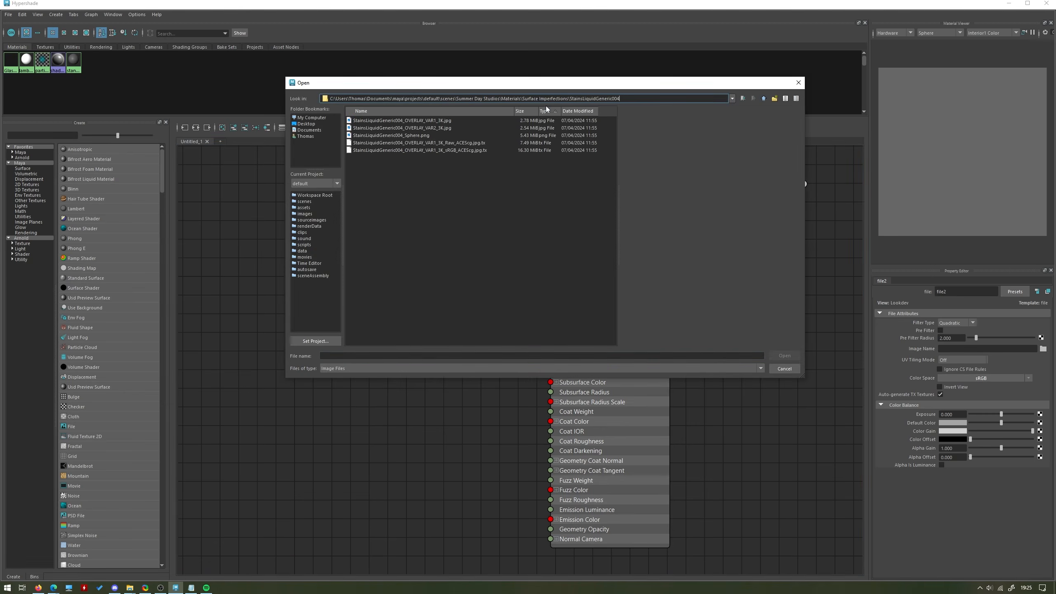
click(421, 120)
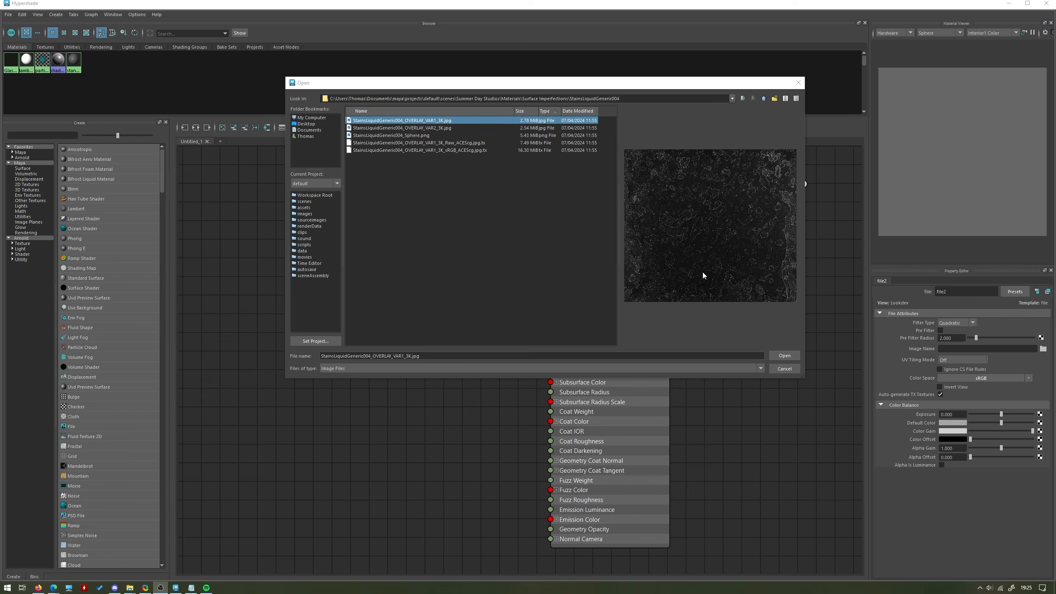
click(447, 122)
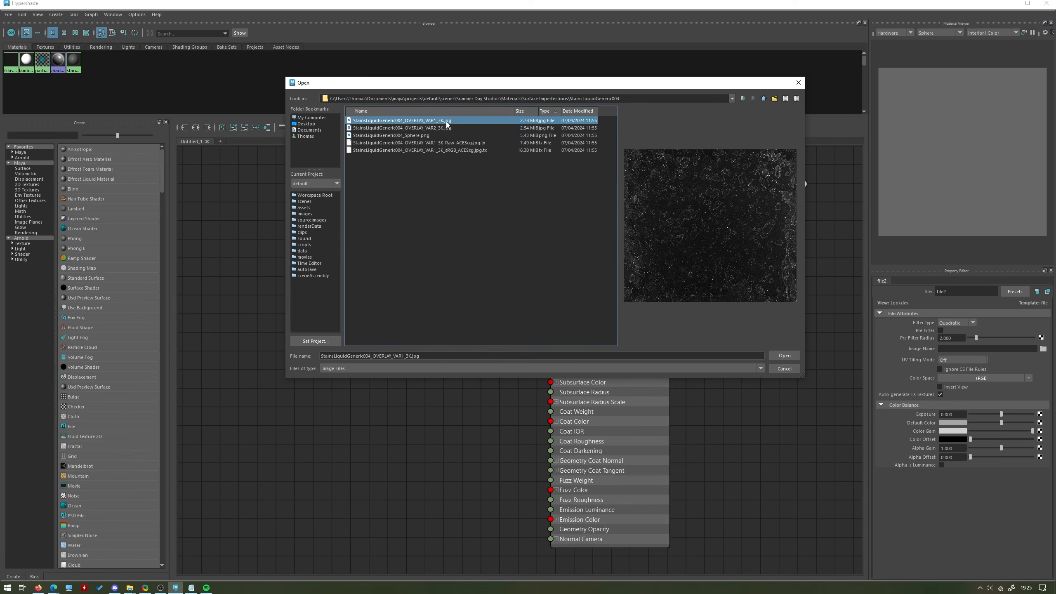
click(785, 354)
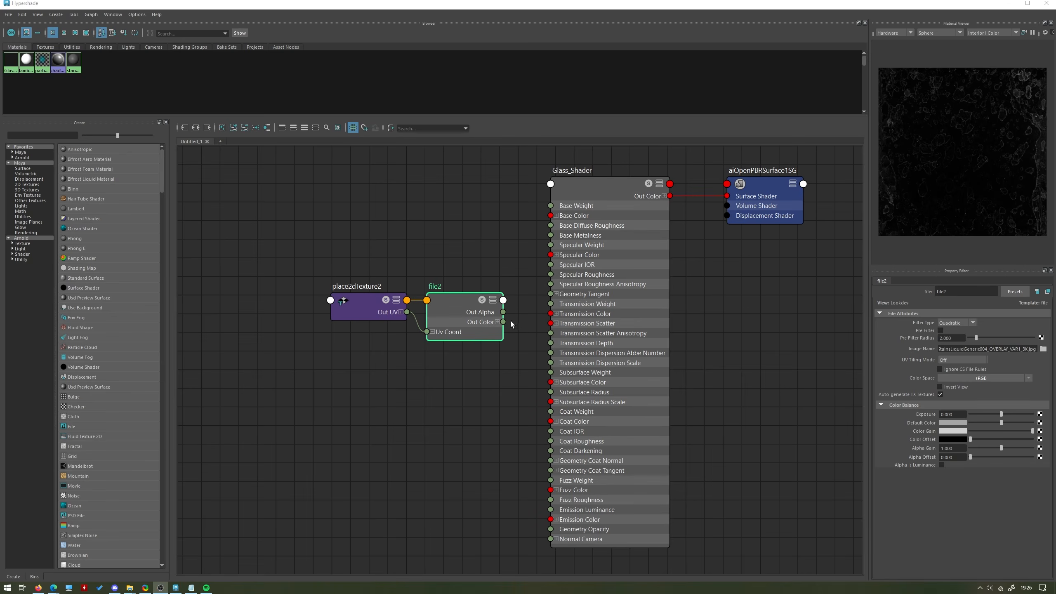
Expand file2's Out Color channels and connect Out Color R to Glass_Shader's Specular Roughness.
drag(504, 324, 550, 277)
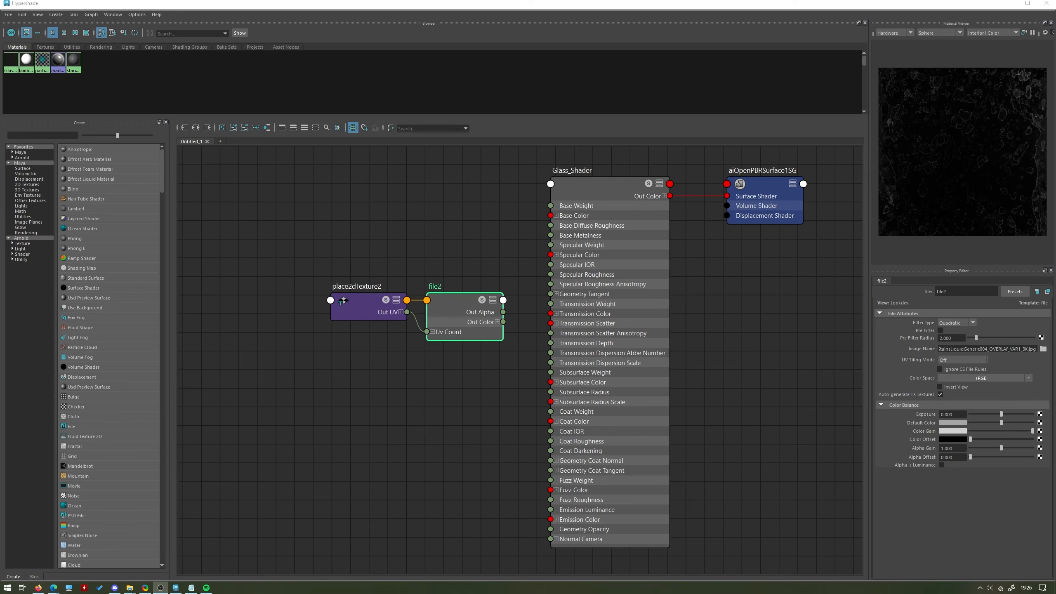
click(497, 321)
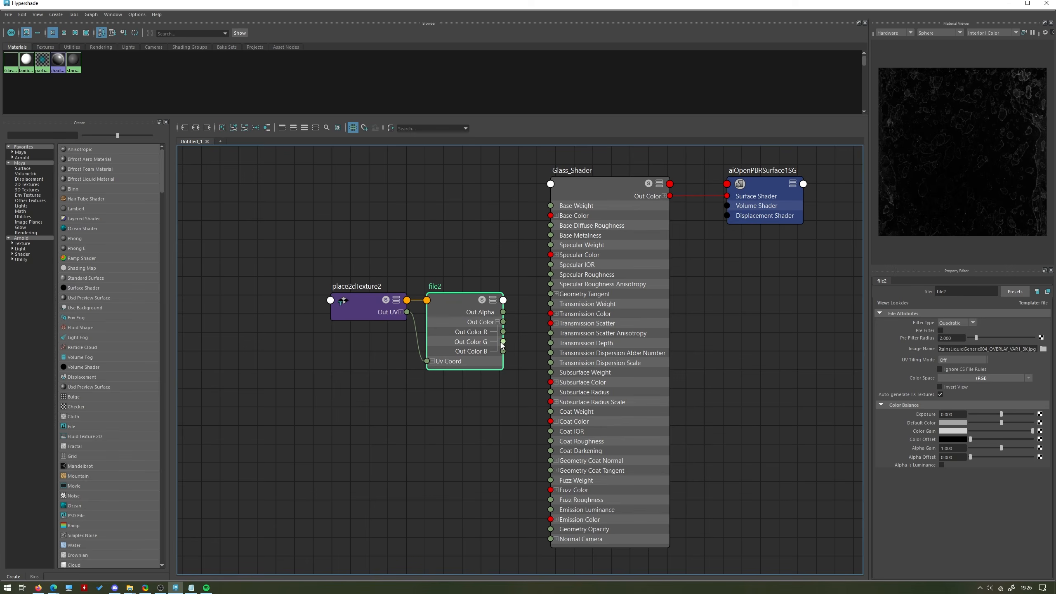
drag(504, 334, 551, 274)
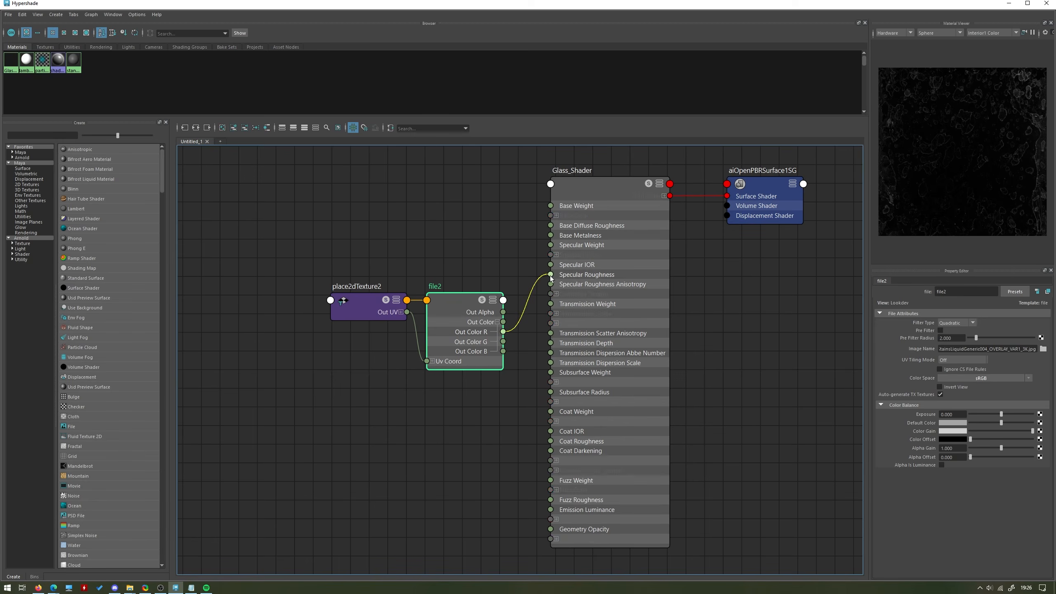
click(460, 479)
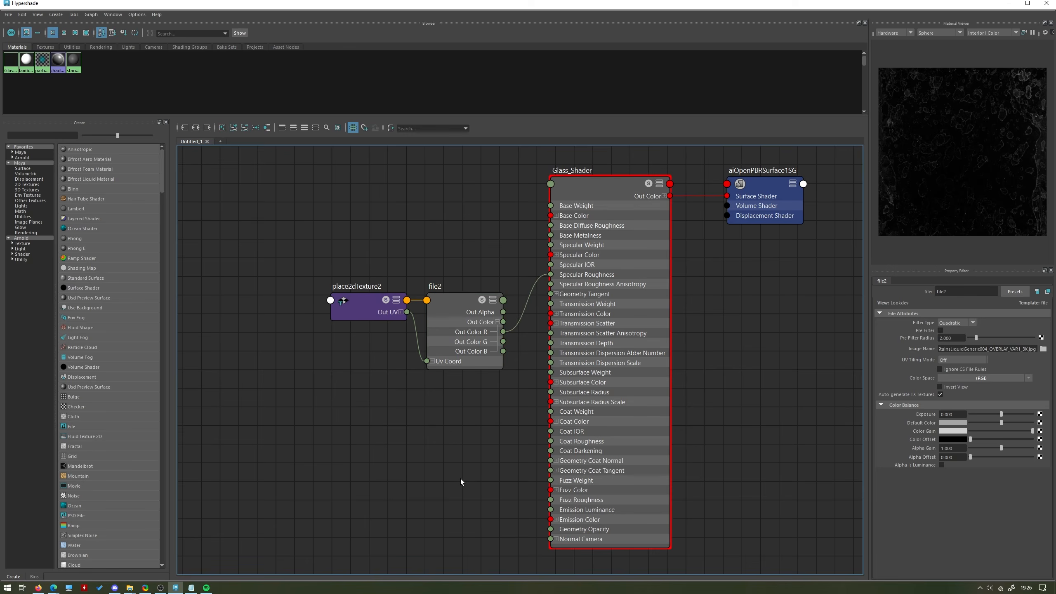
click(444, 365)
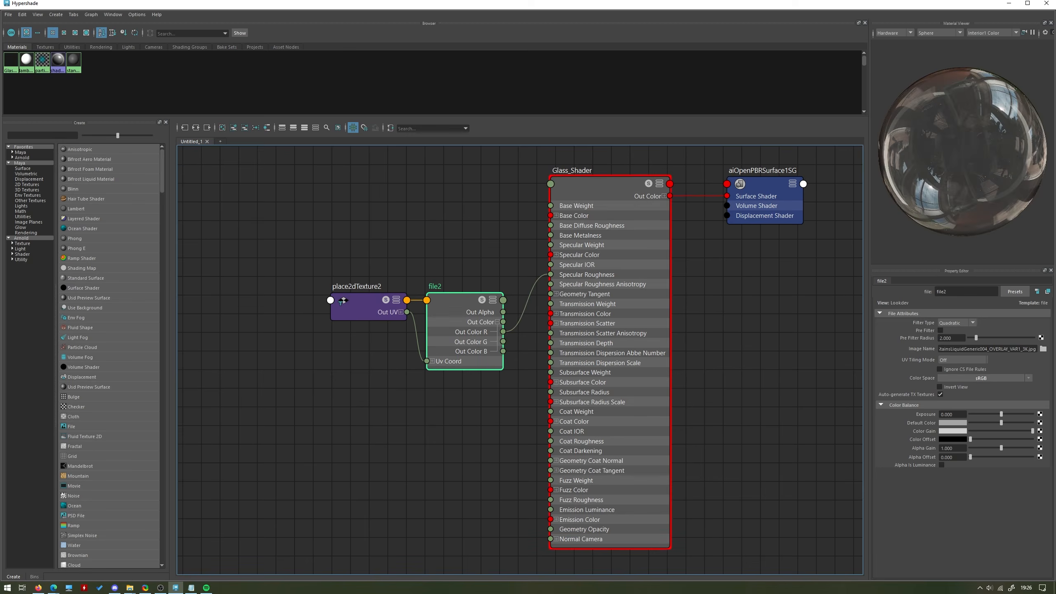
Preview the bottle with the Arnold viewport renderer, then return the viewport to Viewport 2.0.
click(1008, 2)
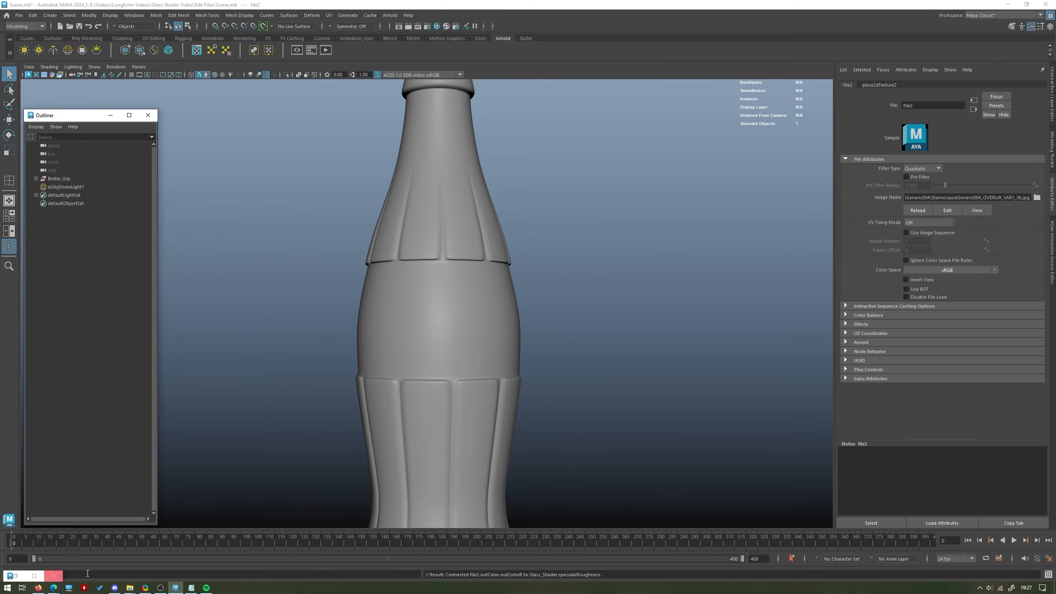
click(121, 68)
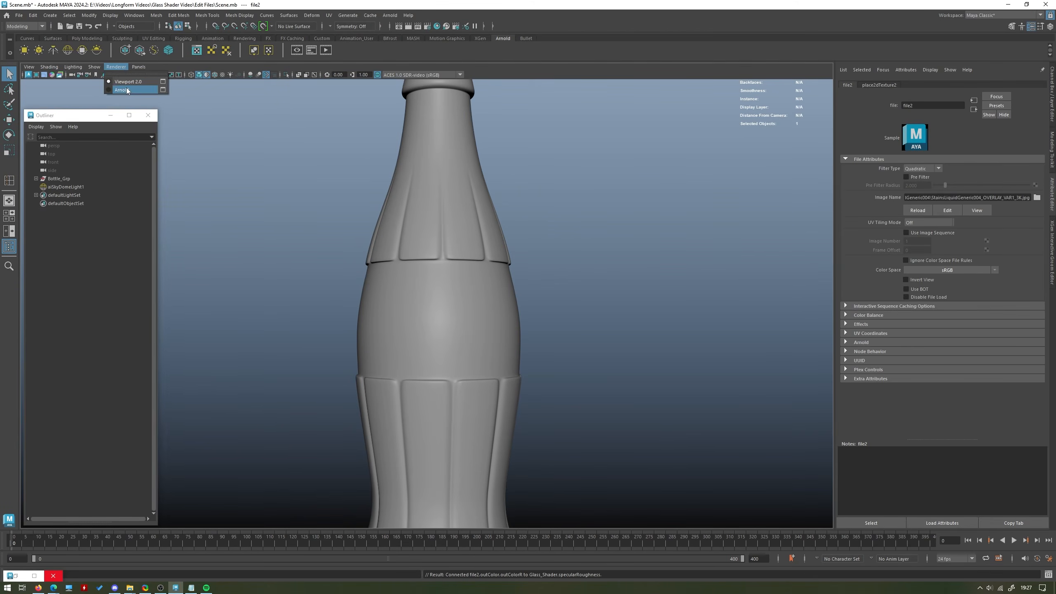
click(126, 86)
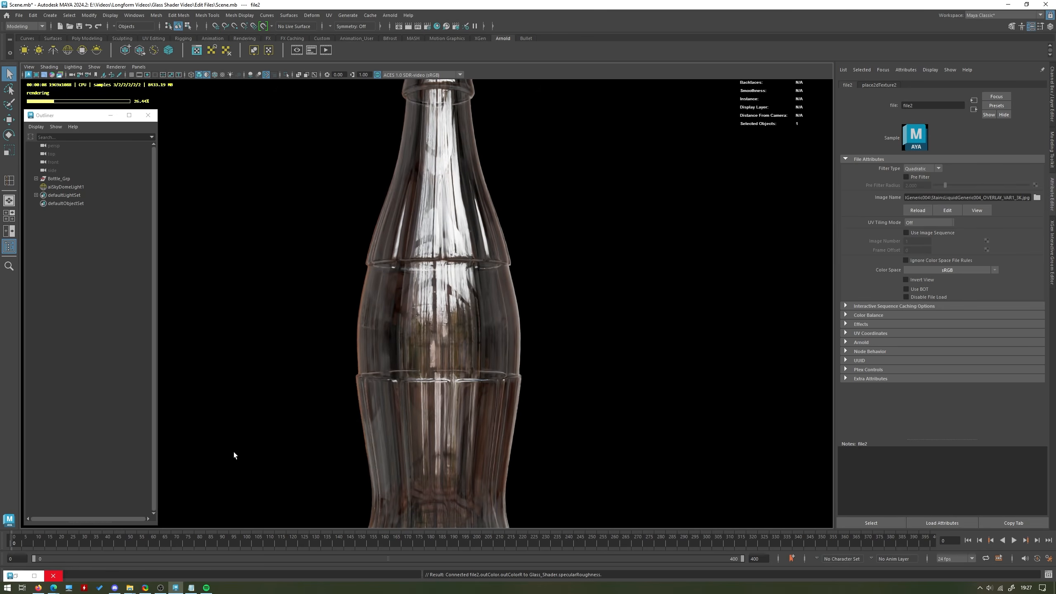
click(116, 67)
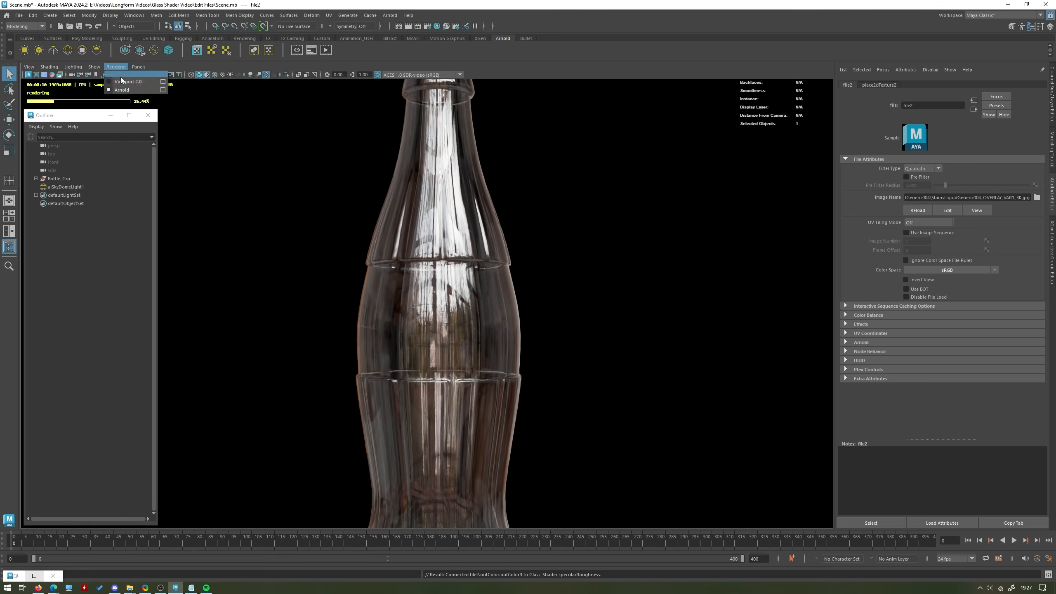
click(125, 79)
Set file2's Color Space to Raw and enable both Alpha Is Luminance and Ignore CS File Rules.
click(35, 572)
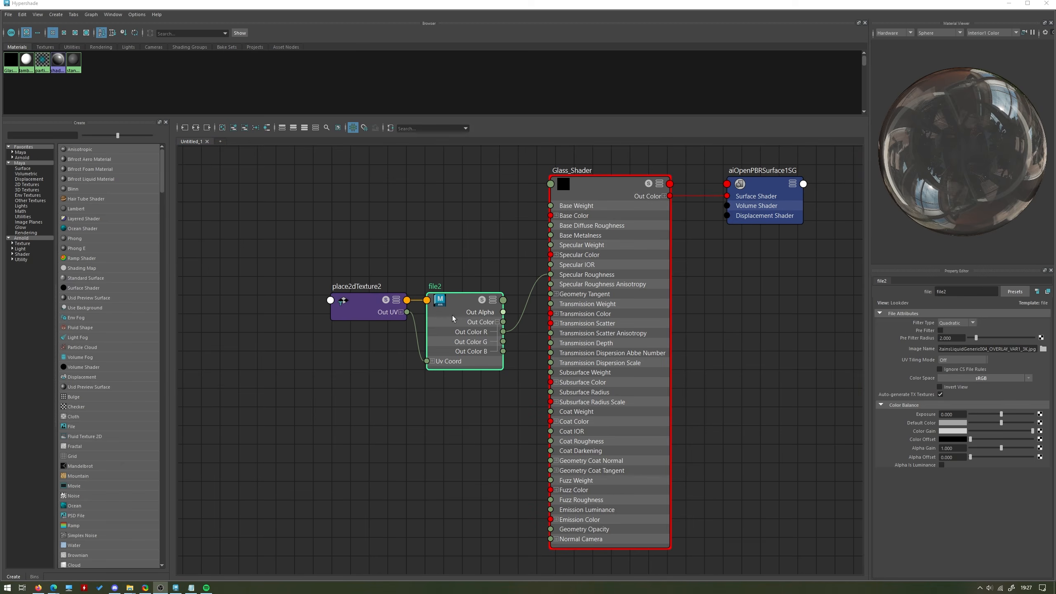
click(975, 380)
mouse_move(1014, 399)
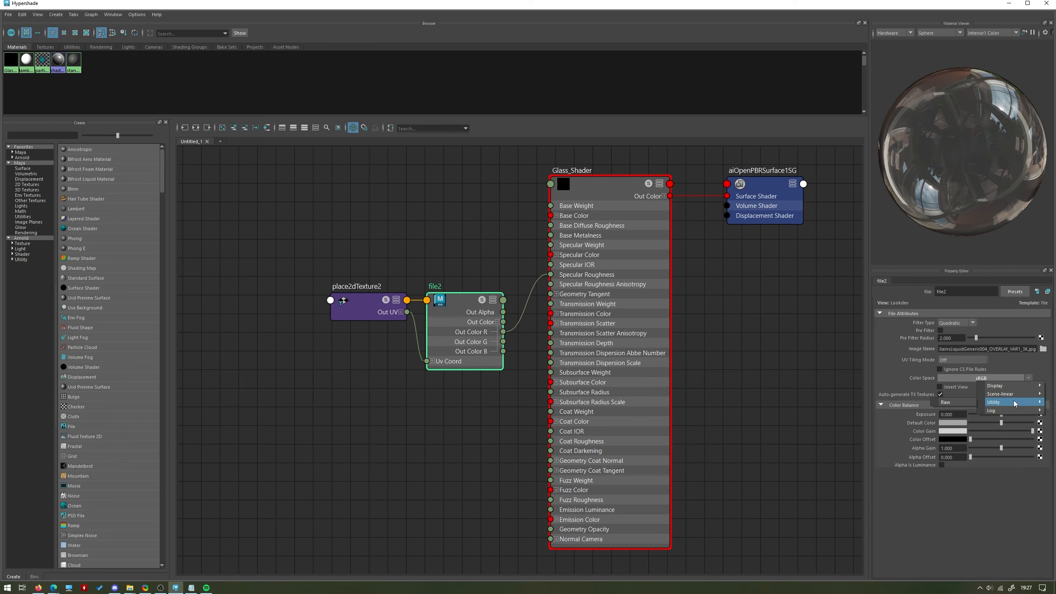
click(954, 402)
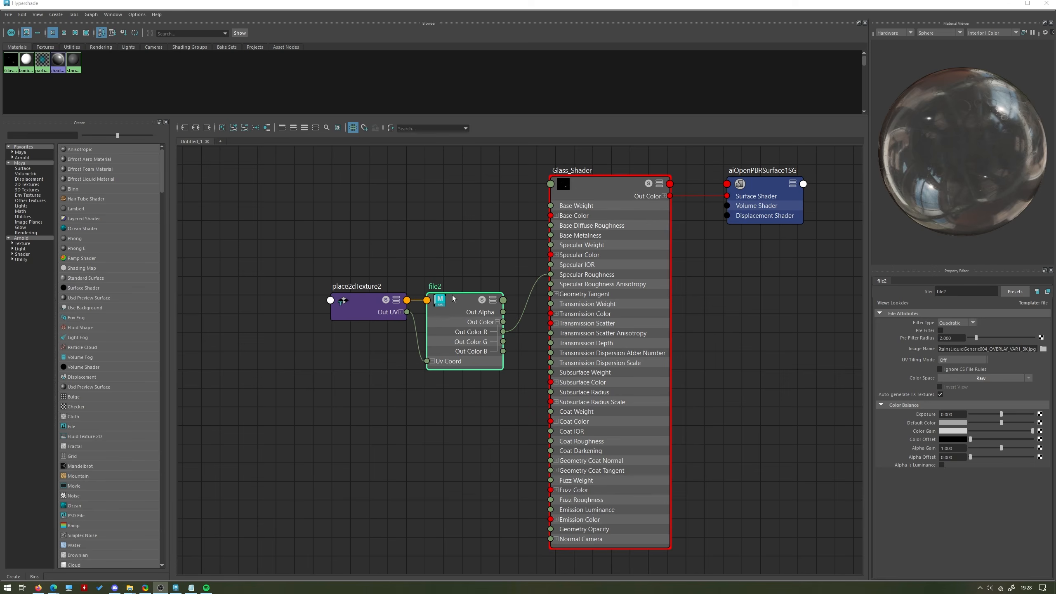
click(942, 464)
click(959, 369)
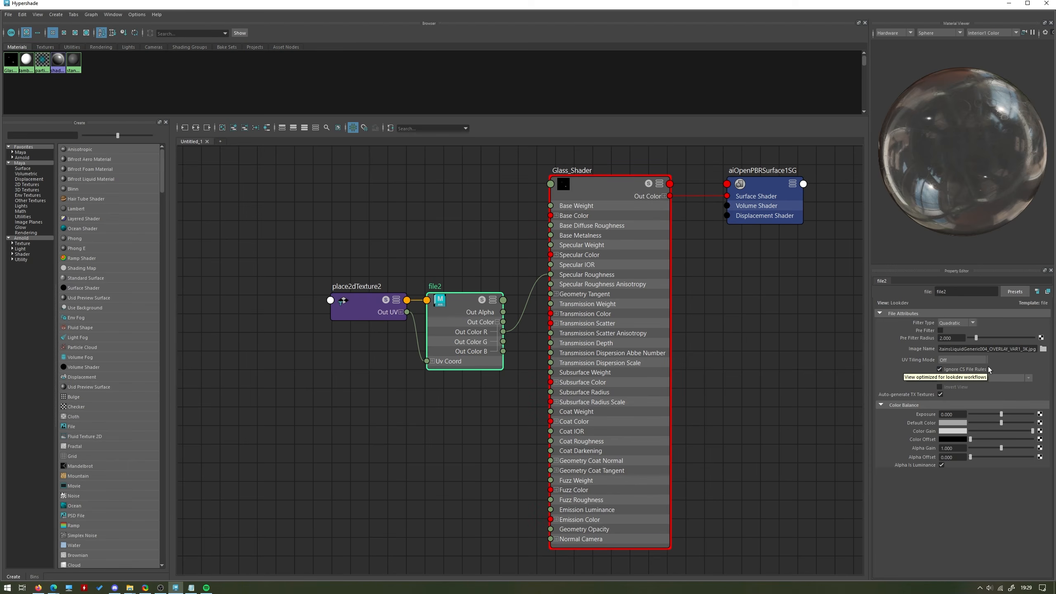
Inspect the stain texture's effect on the bottle in the Arnold render and compare it with the shader graph.
click(1008, 3)
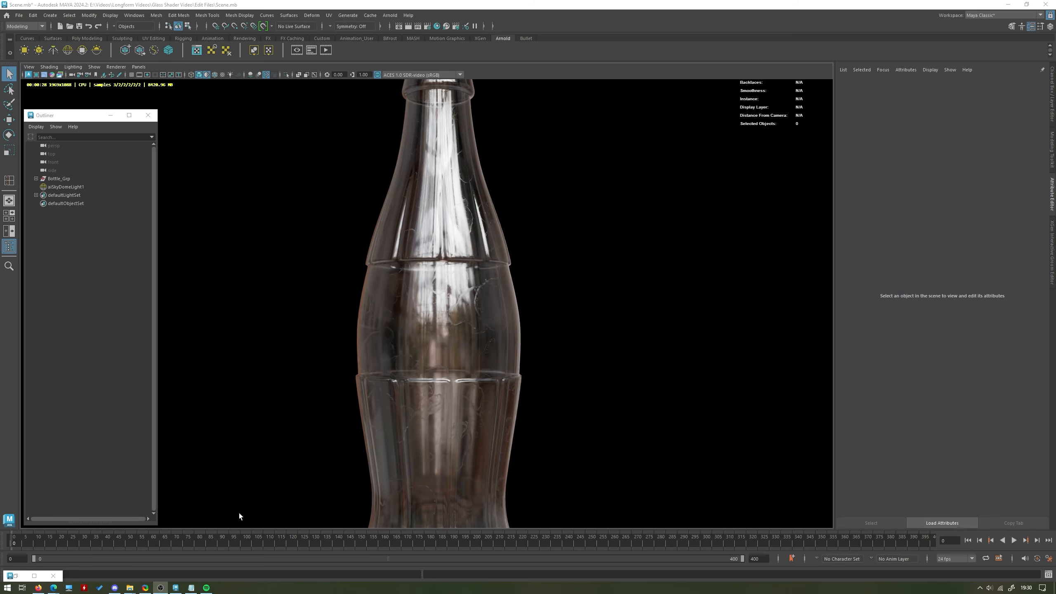
click(23, 578)
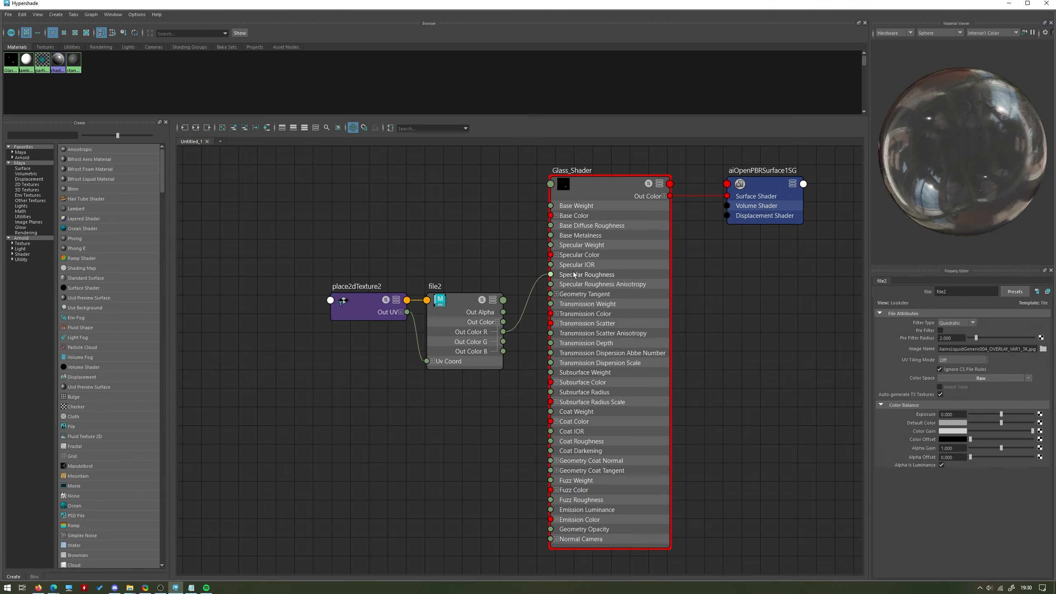
click(1009, 3)
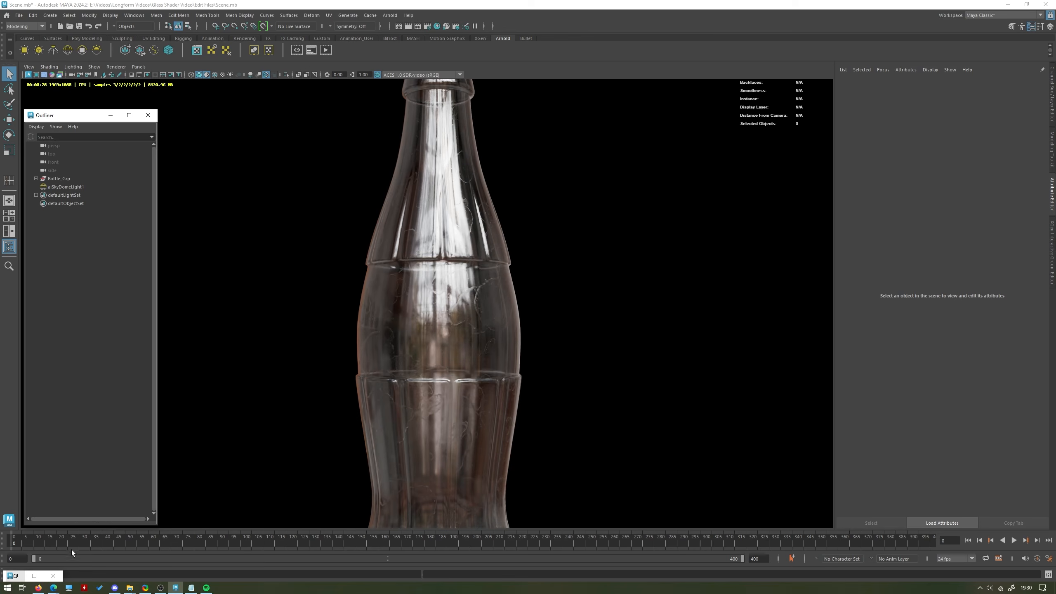
click(16, 576)
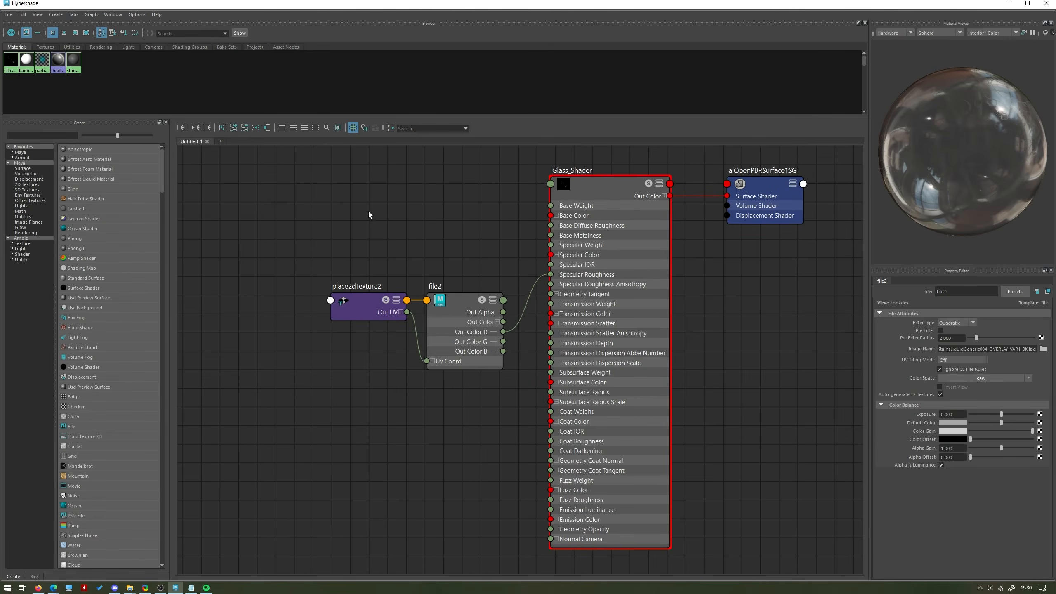
Try a Repeat UV of 0.5 by 0.5 on place2dTexture2 and check the bottle render.
click(360, 305)
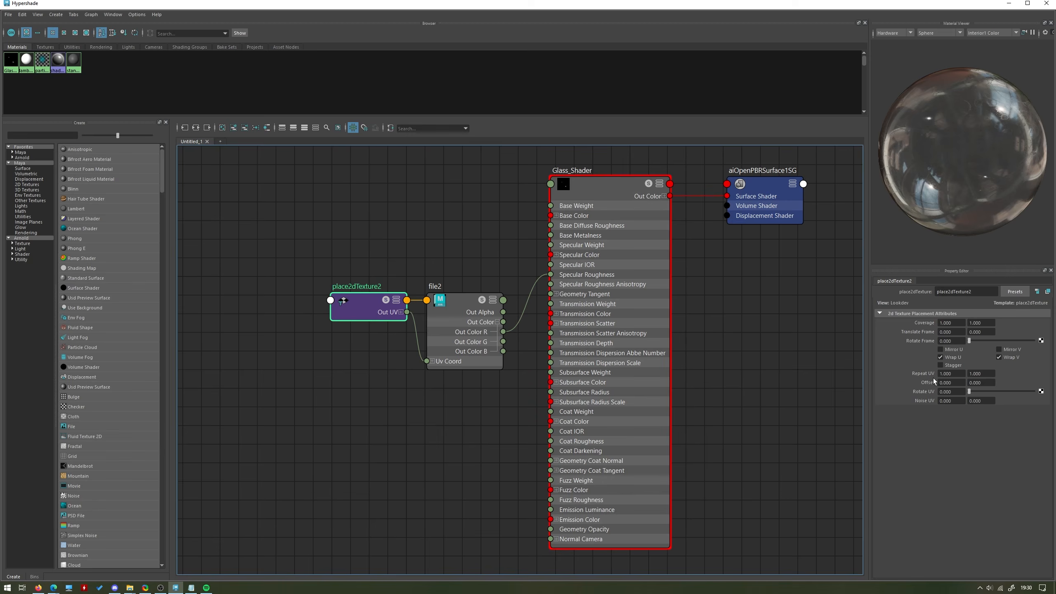
click(961, 374)
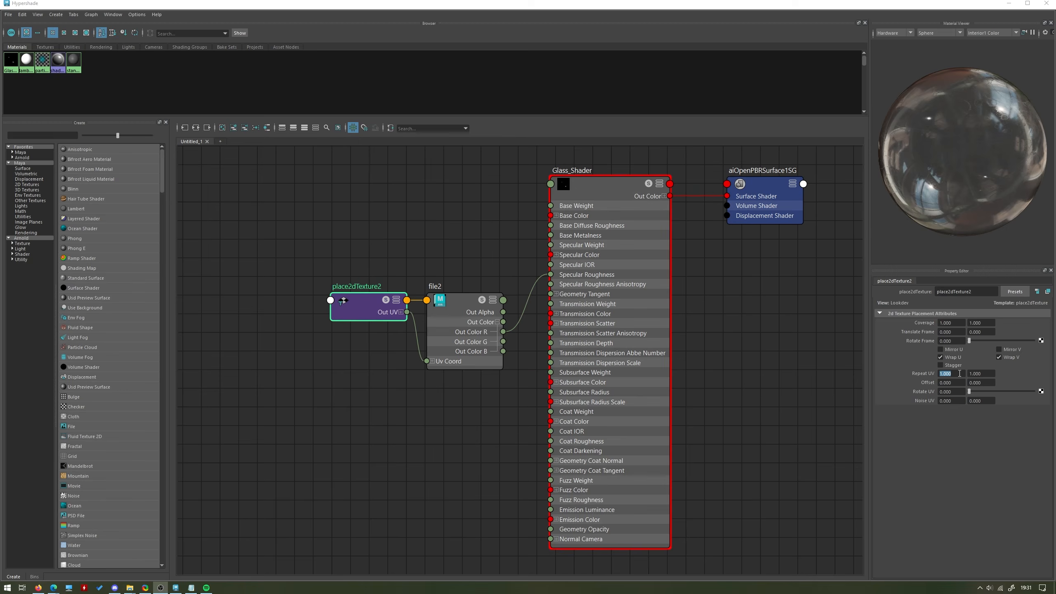
click(959, 373)
text(0.5)
key(Return)
click(981, 374)
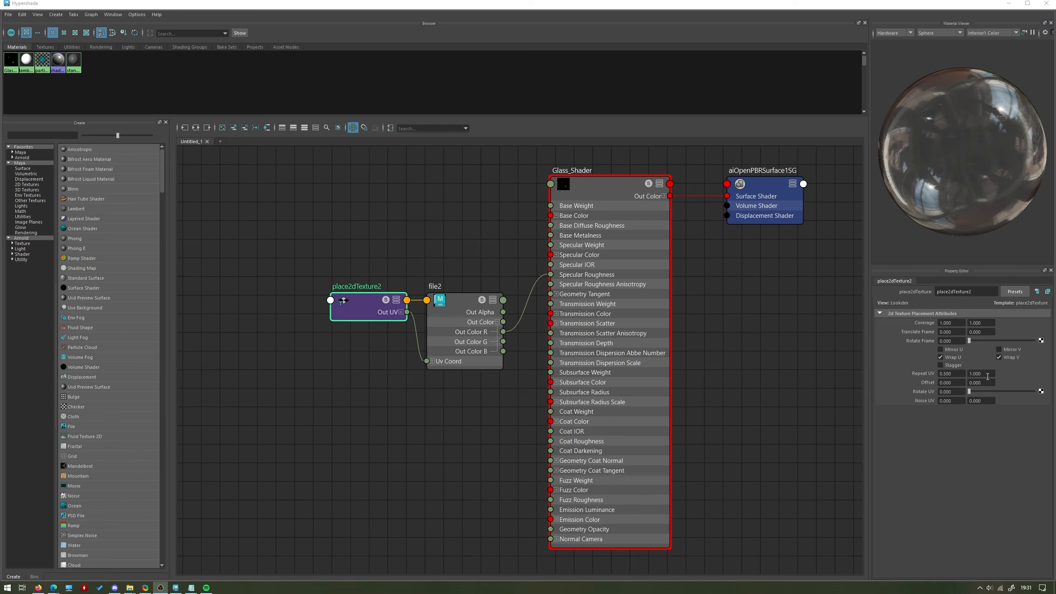
drag(988, 376, 925, 390)
text(0.5)
key(Return)
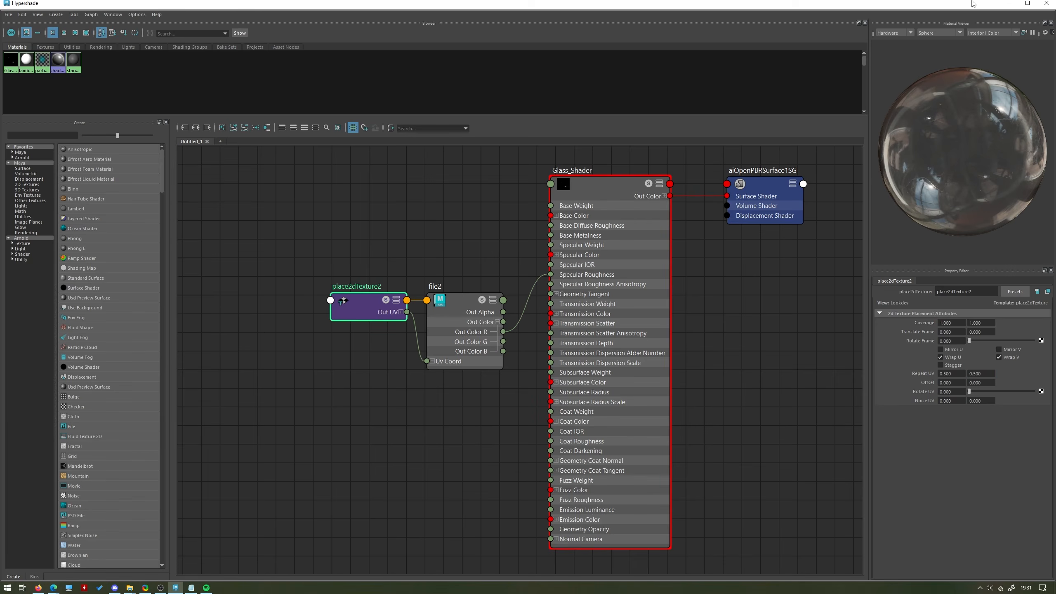
click(1008, 3)
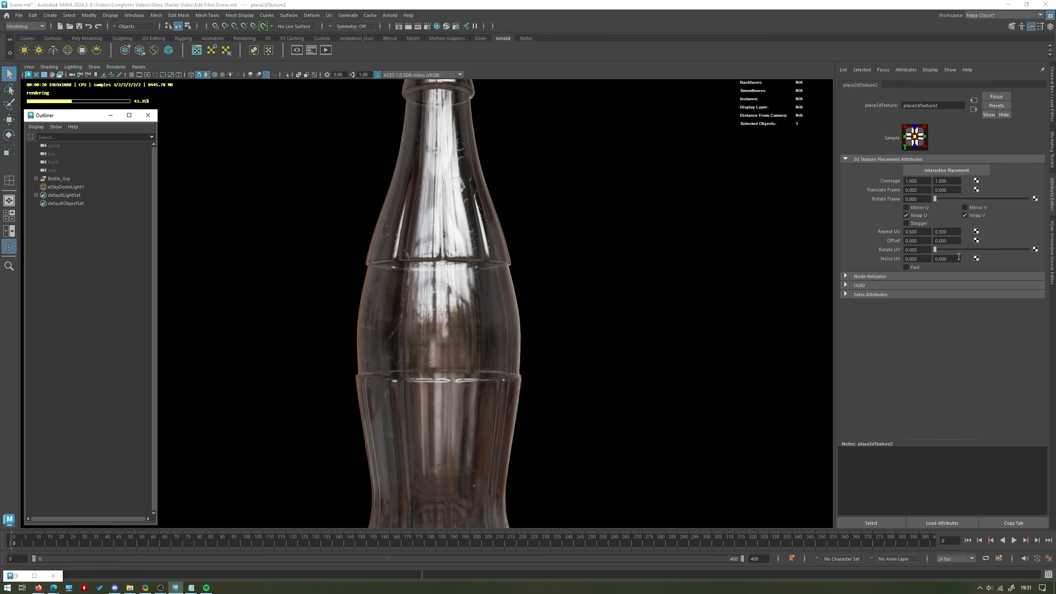
Set place2dTexture2's Repeat UV to 1.2 by 1.2, check the render and return the viewport to Viewport 2.0.
drag(930, 232, 901, 228)
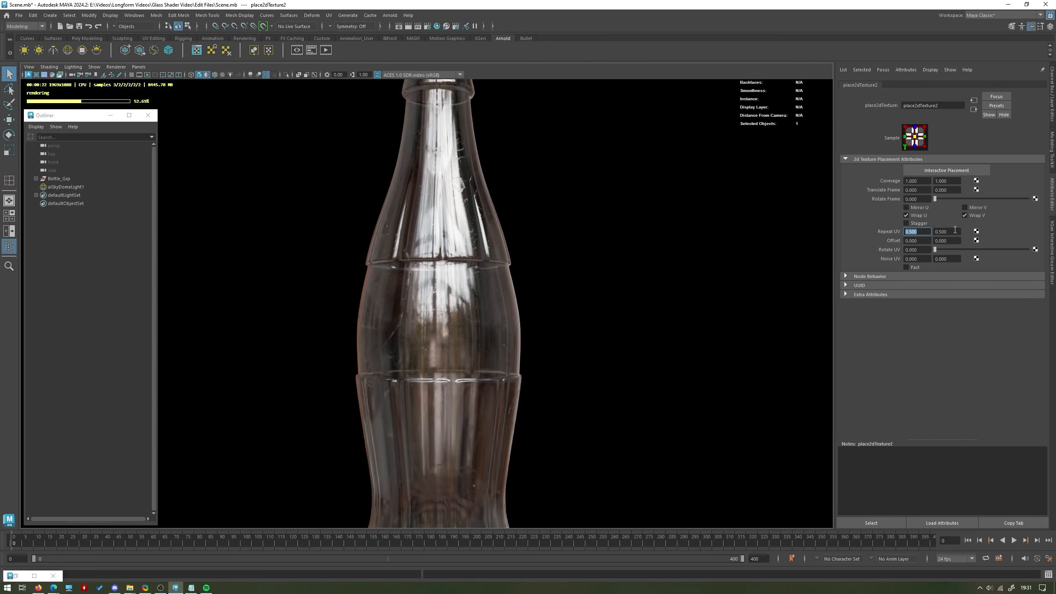
text(1.2)
key(Return)
drag(953, 232, 881, 230)
text(1.2)
key(Return)
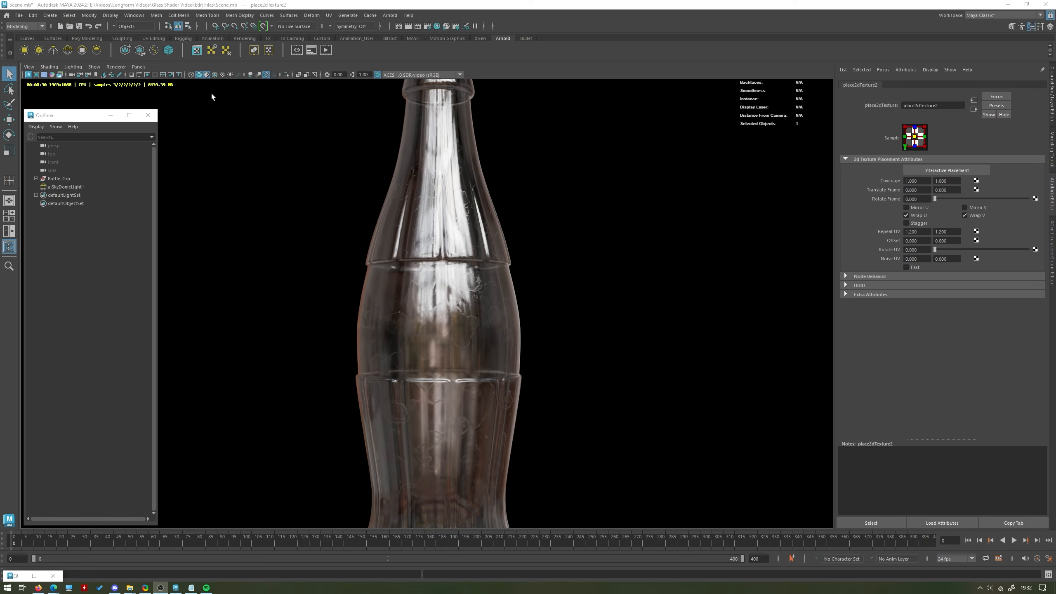
click(119, 68)
click(129, 77)
Disconnect file2 from Glass_Shader's Specular Roughness and move the file2 and place2dTexture2 nodes away from the shader.
click(24, 577)
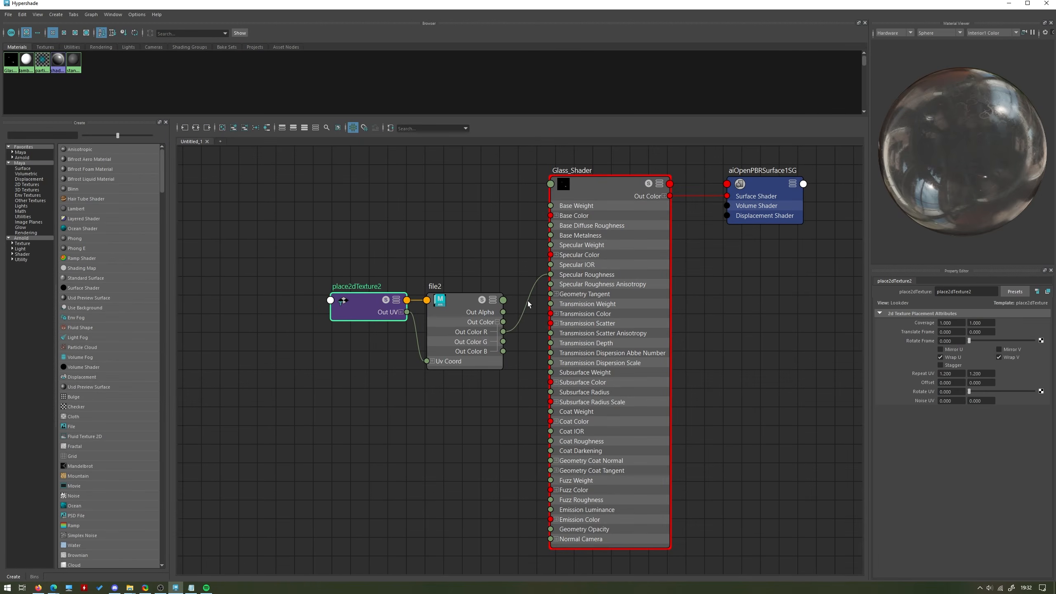
drag(525, 304, 528, 347)
drag(377, 329, 262, 430)
click(254, 324)
alt+middle_drag(268, 303, 338, 295)
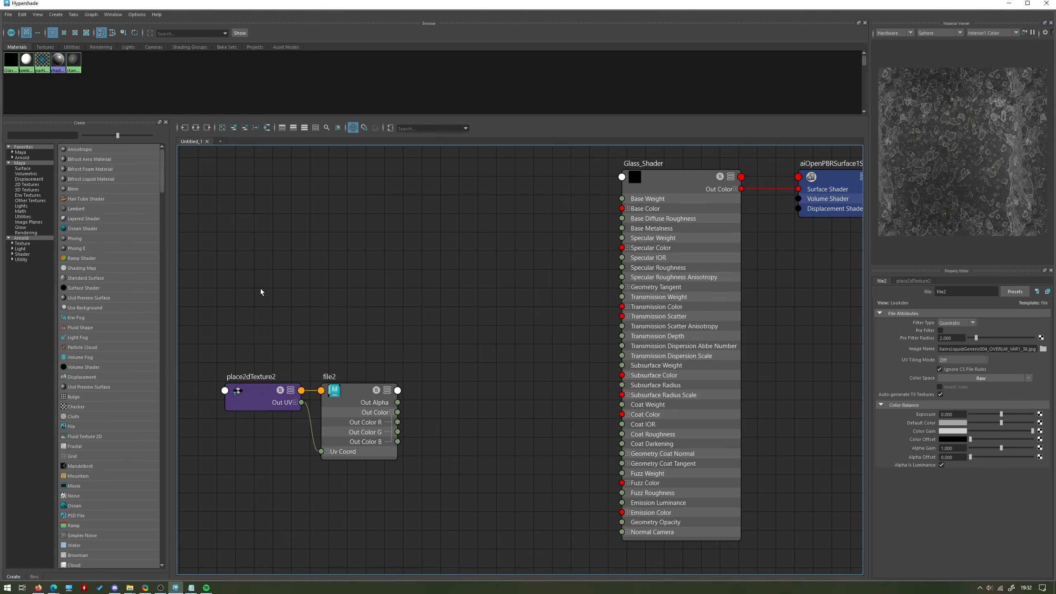
Add a second File texture node to the graph and arrange it with its placement node above file2.
key(Tab)
text(file)
key(Down)
key(Down)
key(Return)
scroll(262, 292, down, 3)
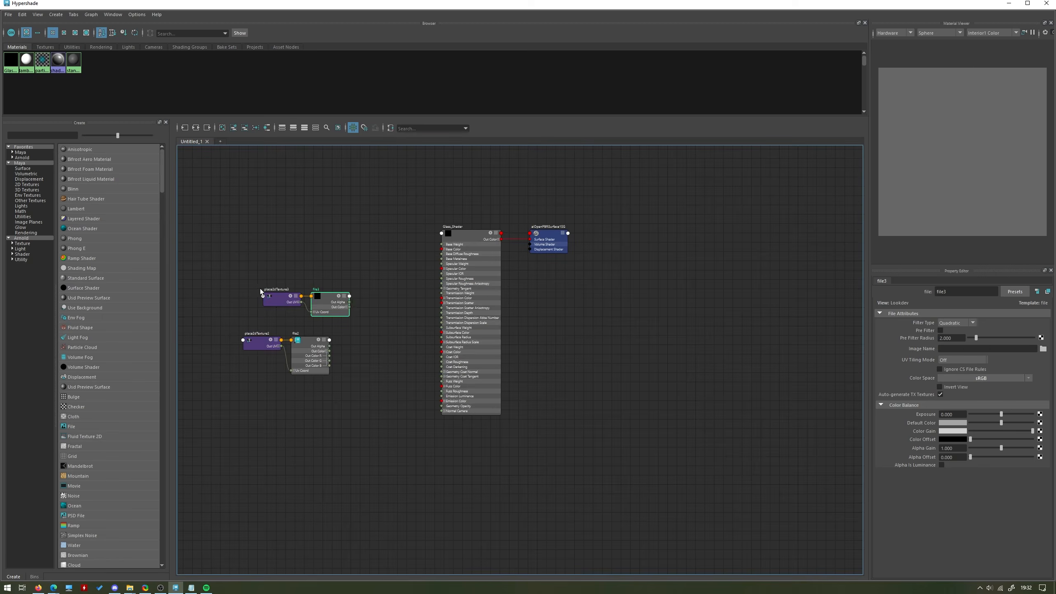
scroll(319, 295, up, 3)
alt+middle_drag(312, 256, 405, 264)
drag(452, 368, 309, 280)
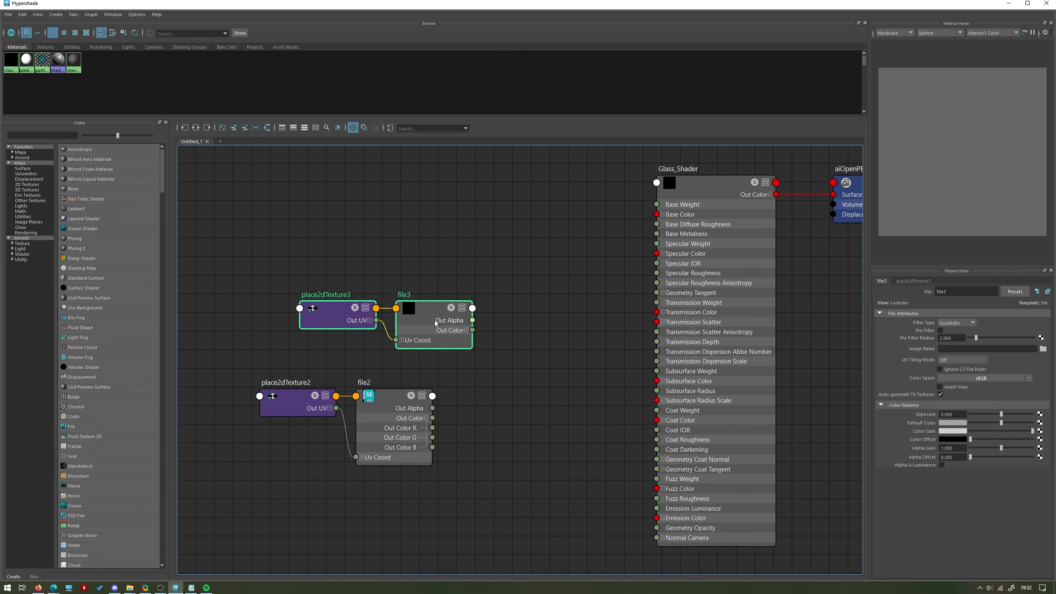
drag(434, 325, 384, 325)
Load DirtWindowStains005_COL_3K.jpg from the DirtWindowStains005 folder as the image of the file3 node.
click(385, 326)
click(1043, 349)
triple_click(505, 100)
text(C:\Users\Thomas\Documents\maya\projects\default\scenes\Summer Day Studios\Materials\Surface Imperfections\StainsLiquidGeneric004)
key(Return)
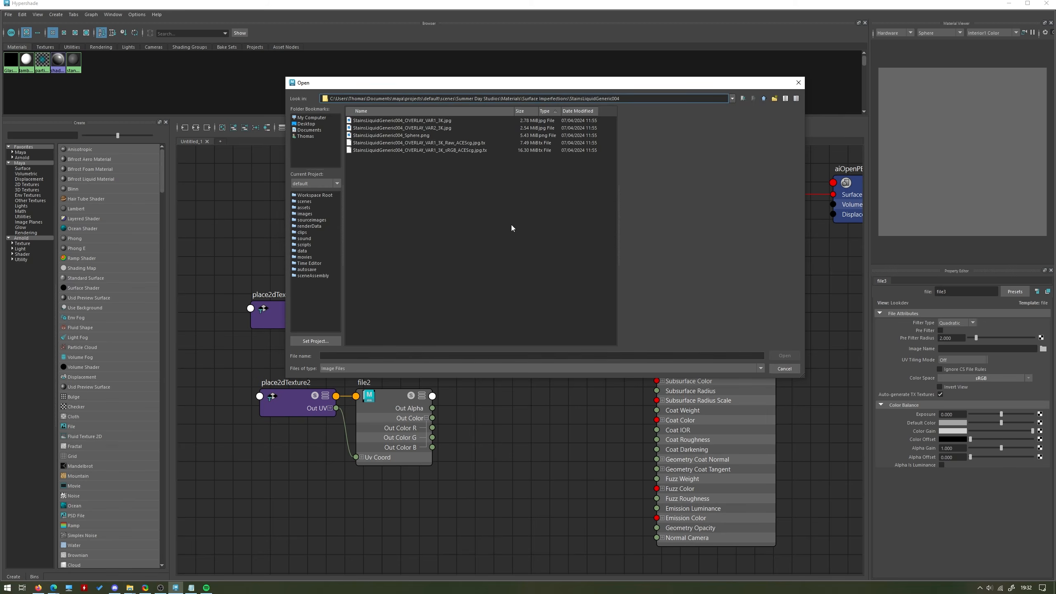
click(763, 98)
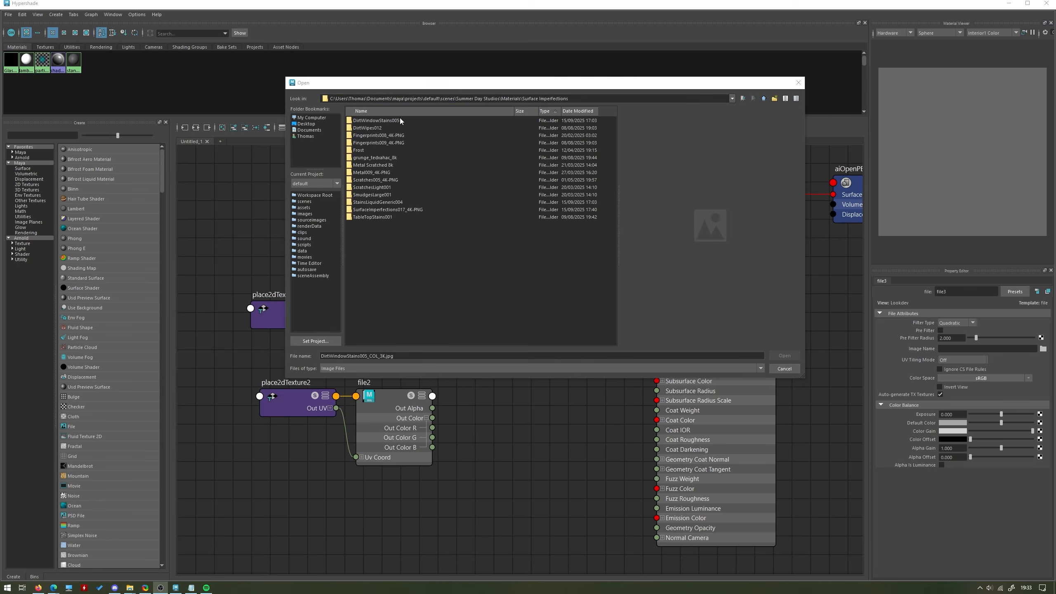
double_click(400, 120)
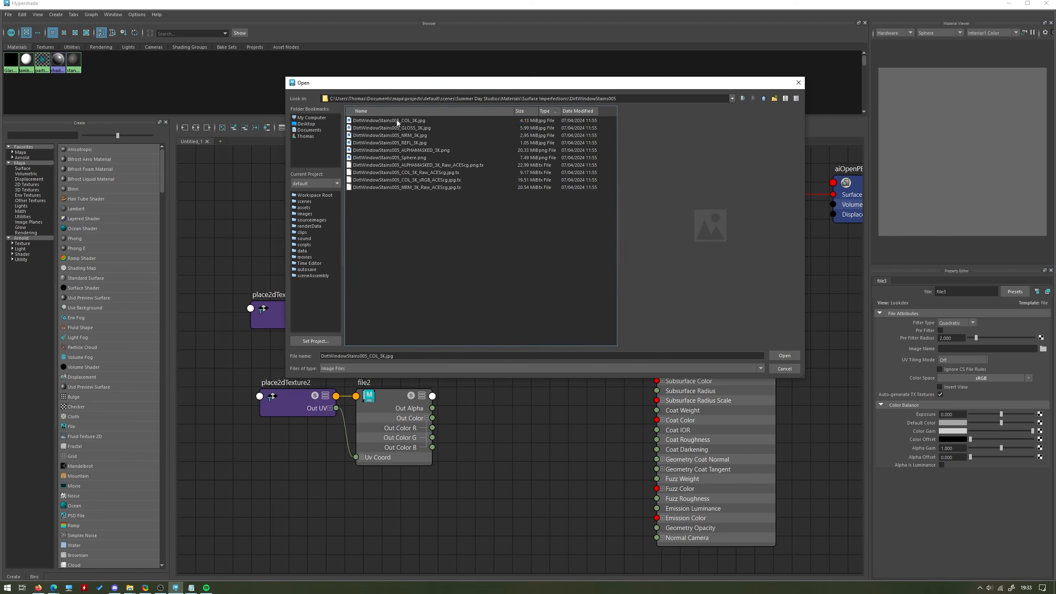
click(784, 356)
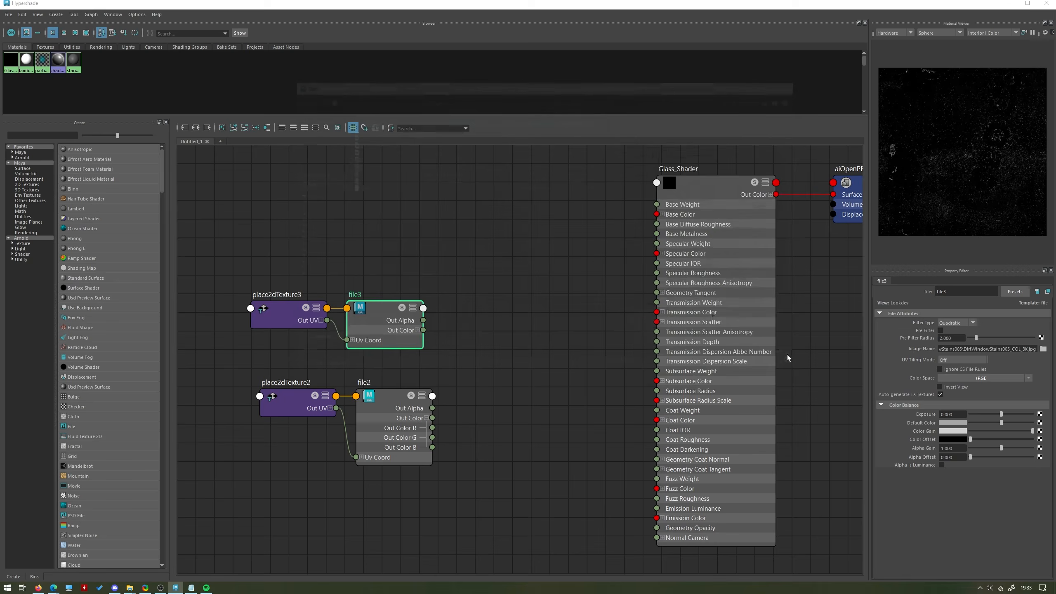
Set file3's Color Space to Raw with Ignore CS File Rules and Alpha Is Luminance enabled, and collapse file2's colour channel outputs.
click(1008, 379)
click(968, 399)
click(957, 369)
click(941, 464)
click(486, 386)
click(426, 417)
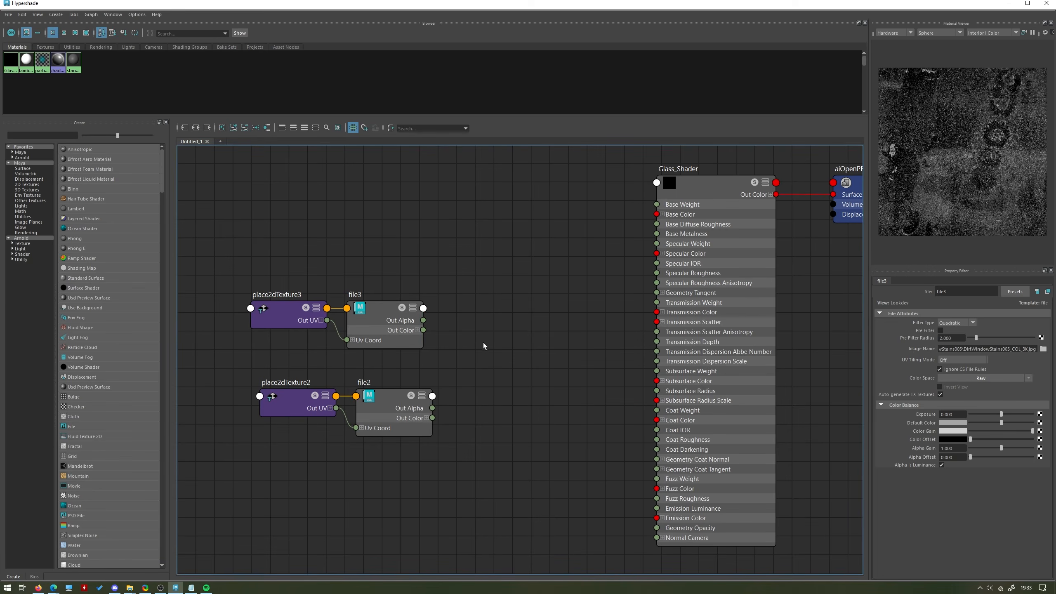
Add an aiComposite node to the graph and place it between the file texture nodes and Glass_Shader.
key(Tab)
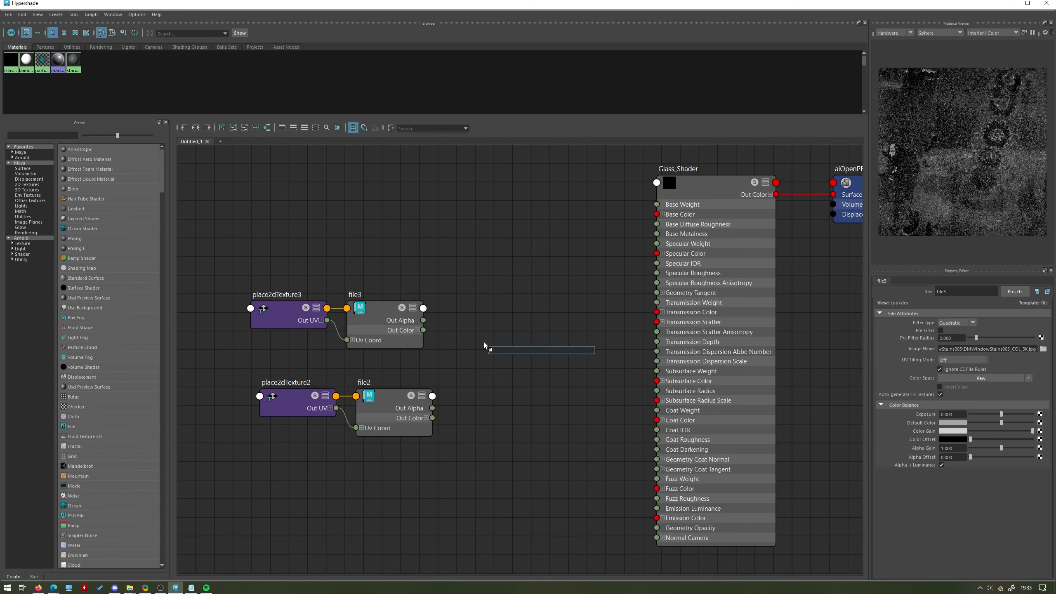
text(aicompo)
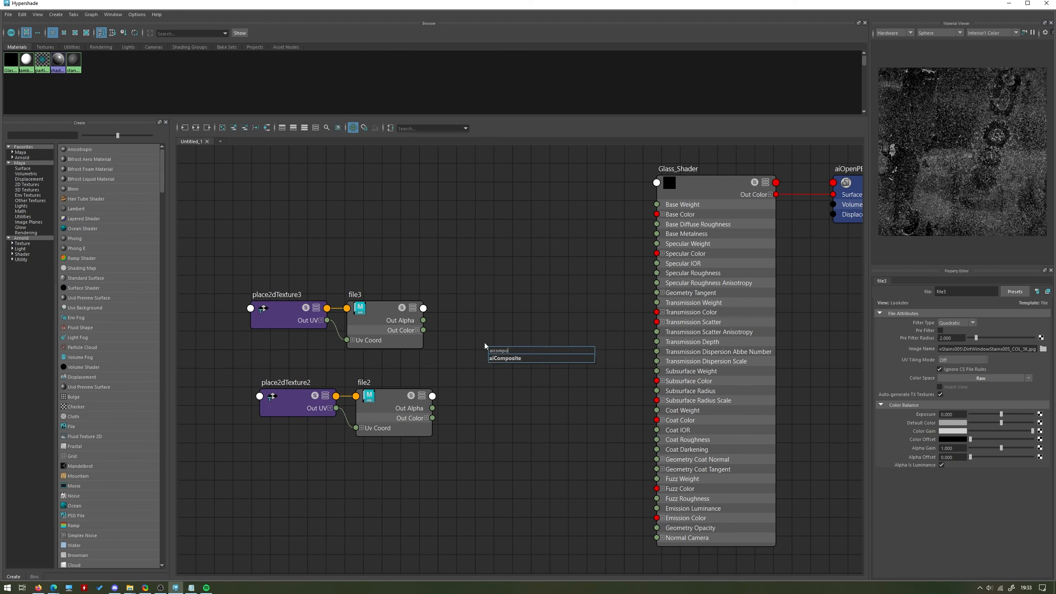
key(Return)
drag(511, 383, 507, 363)
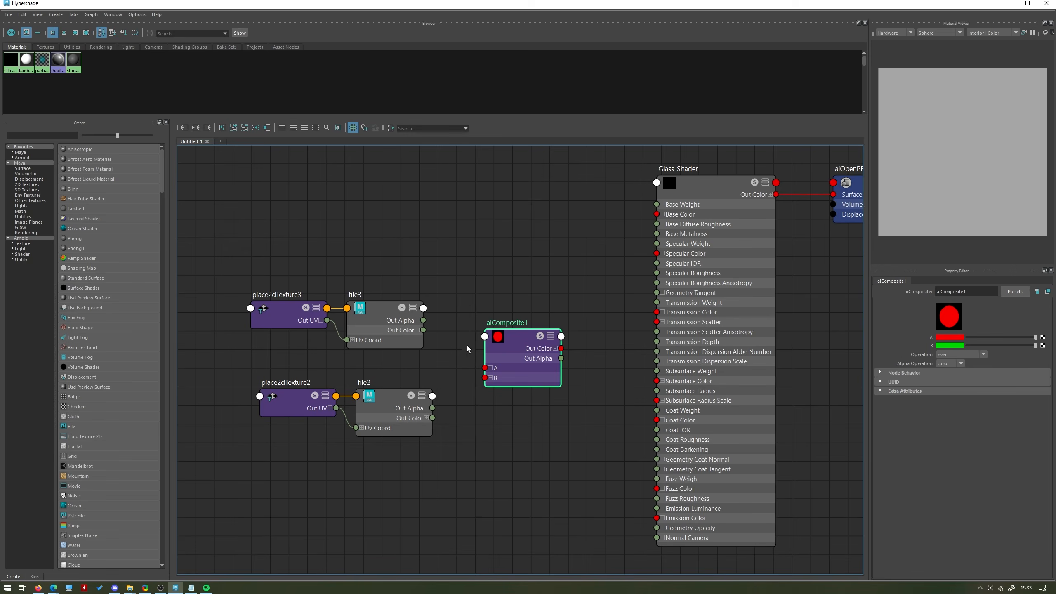
Connect file3's Out Color to aiComposite1's A and file2's Out Color to B, and space the texture nodes away from Glass_Shader.
drag(362, 358, 484, 367)
click(442, 339)
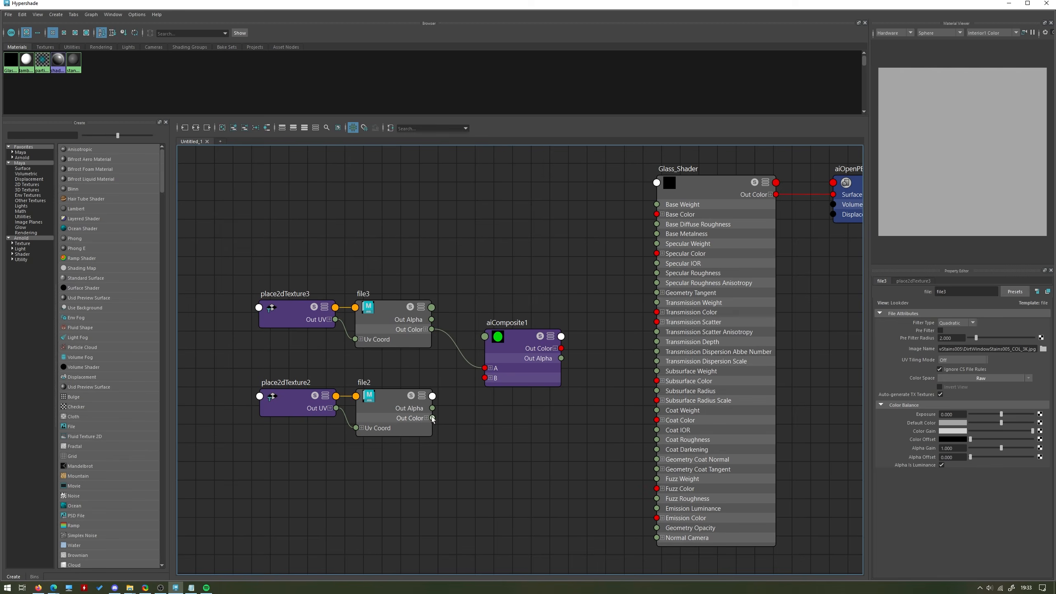
drag(432, 417, 485, 378)
drag(530, 469, 312, 316)
drag(545, 368, 411, 363)
click(496, 359)
alt+middle_drag(496, 358, 555, 358)
key(Tab)
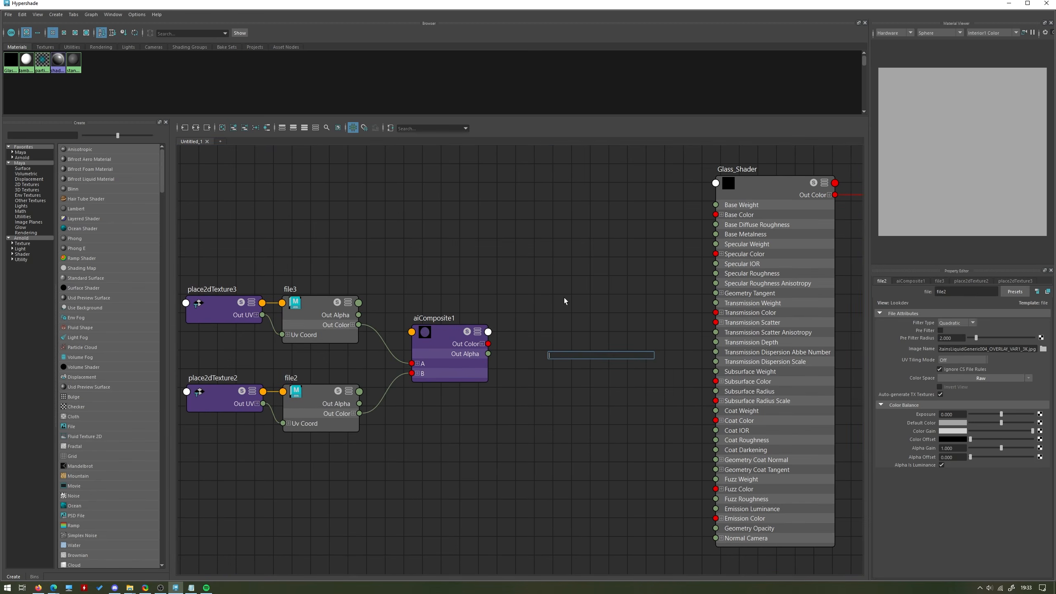
key(Escape)
Test aiComposite1's Out Color R as Glass_Shader's Specular Roughness input in the bottle render, and remove that connection.
click(482, 343)
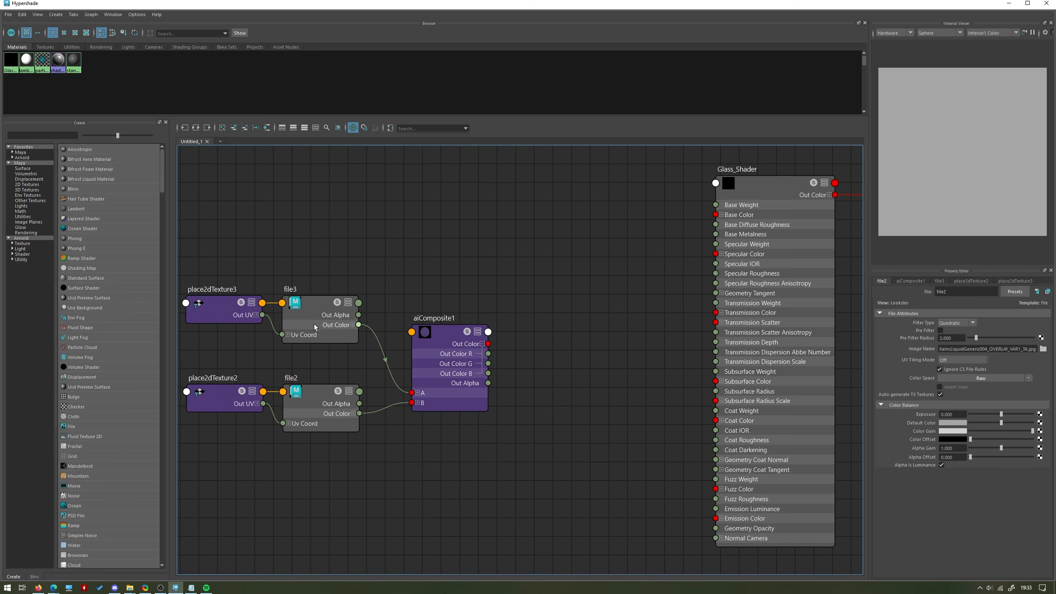
drag(488, 354, 722, 278)
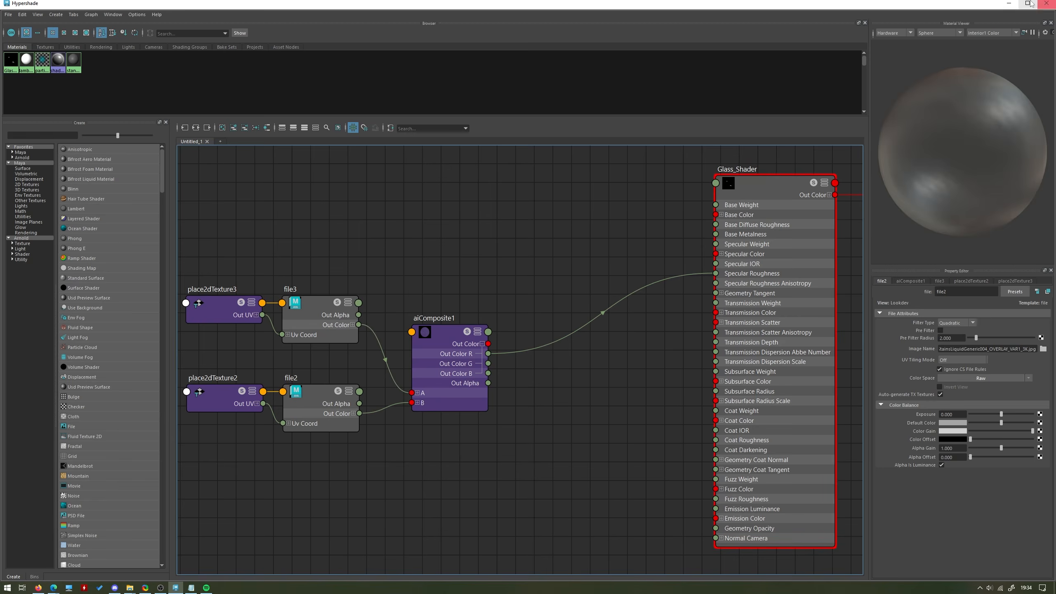
click(1008, 2)
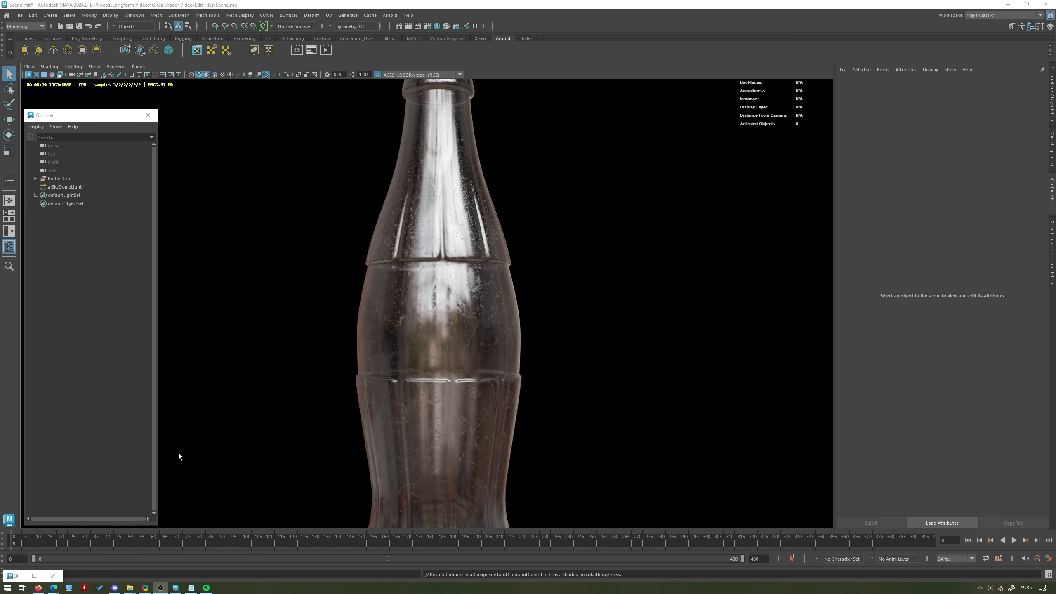
click(34, 576)
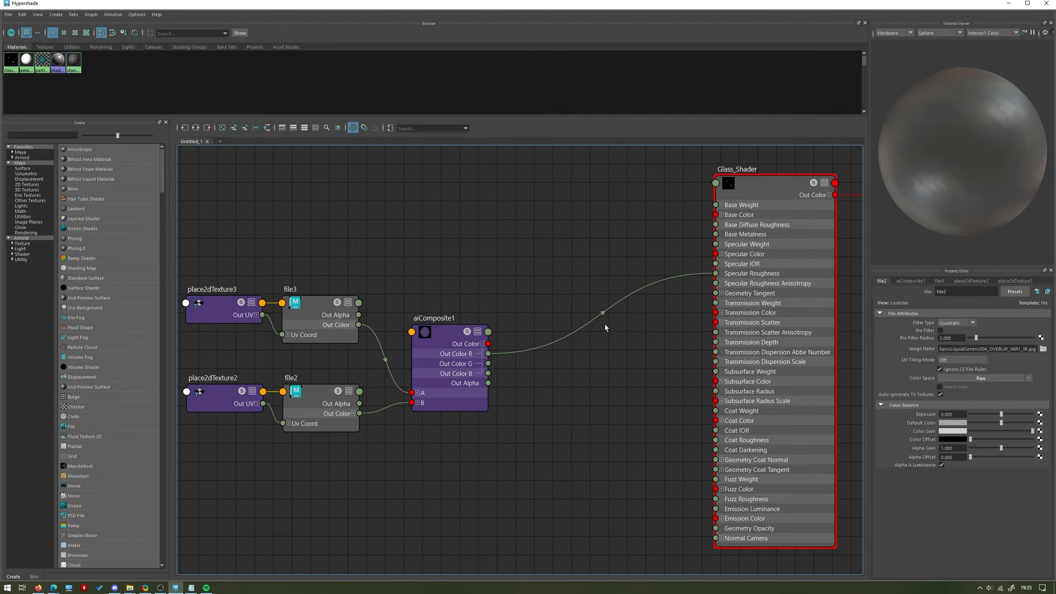
click(603, 314)
key(Delete)
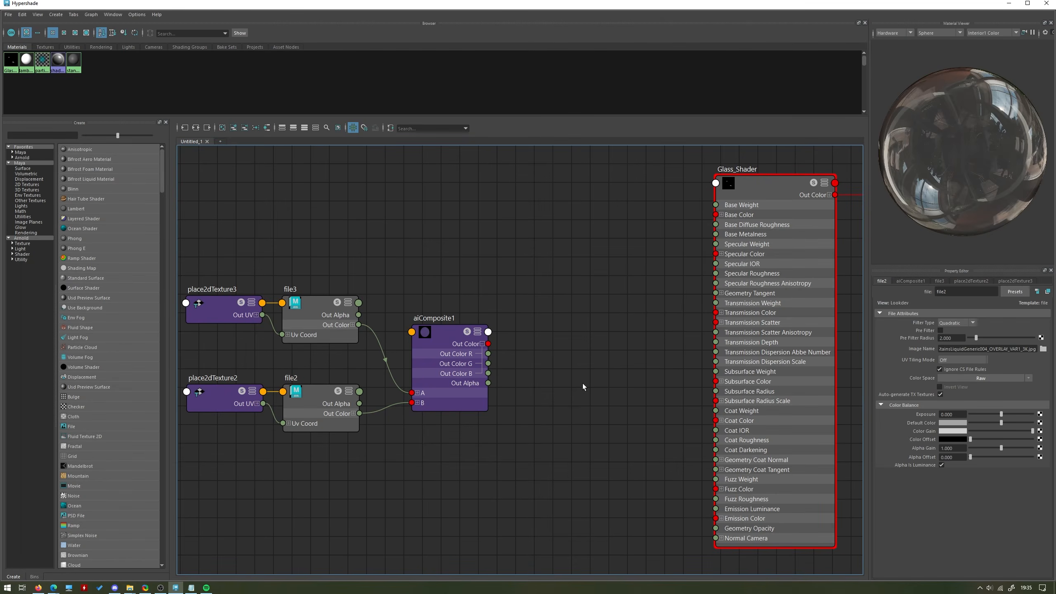
Add an aiColorCorrect node and place it between aiComposite1 and Glass_Shader.
key(Tab)
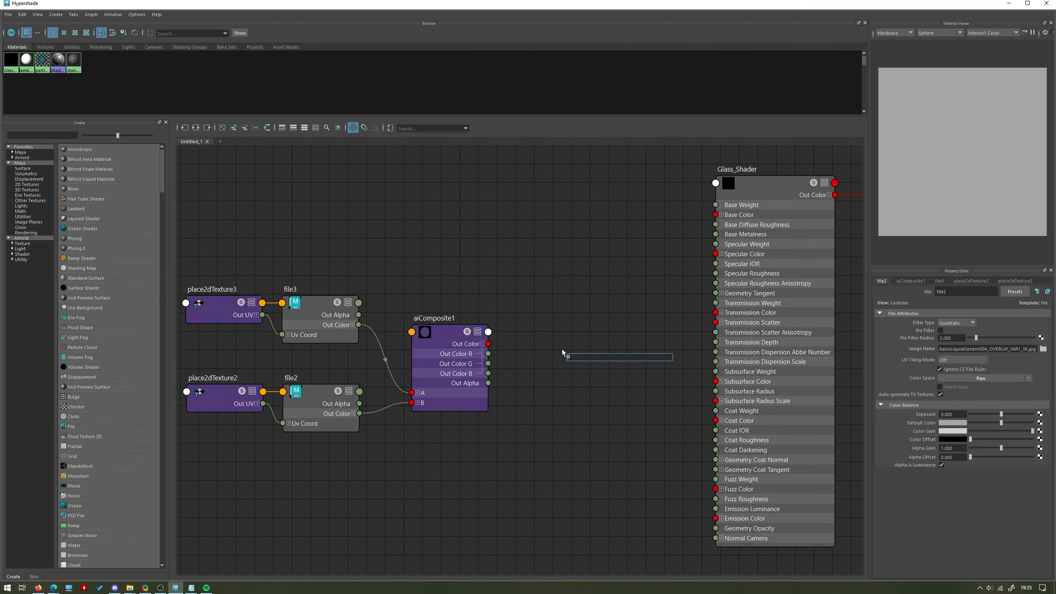
text(aicol)
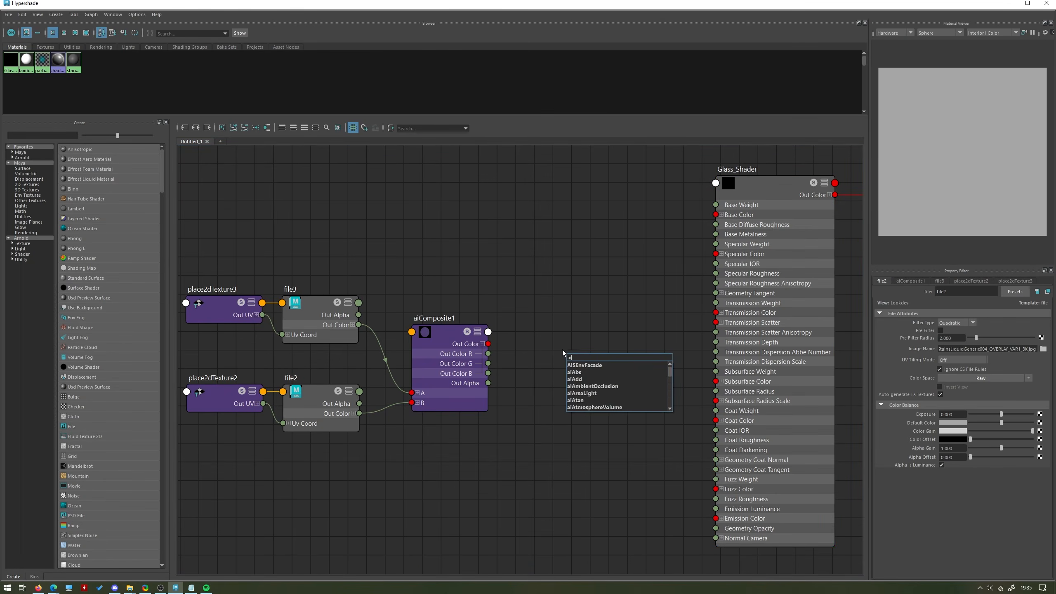
key(Down)
key(Down)
key(Return)
drag(580, 382, 561, 330)
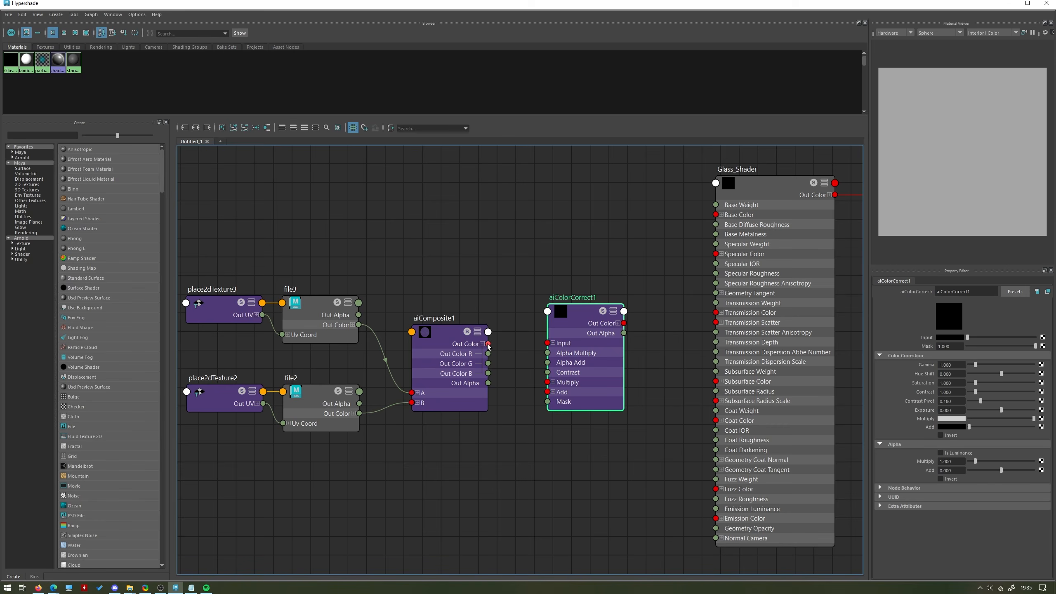
Connect aiComposite1's Out Color to aiColorCorrect1's Input, and aiColorCorrect1's Out Color R to Glass_Shader's Specular Roughness.
drag(488, 343, 547, 342)
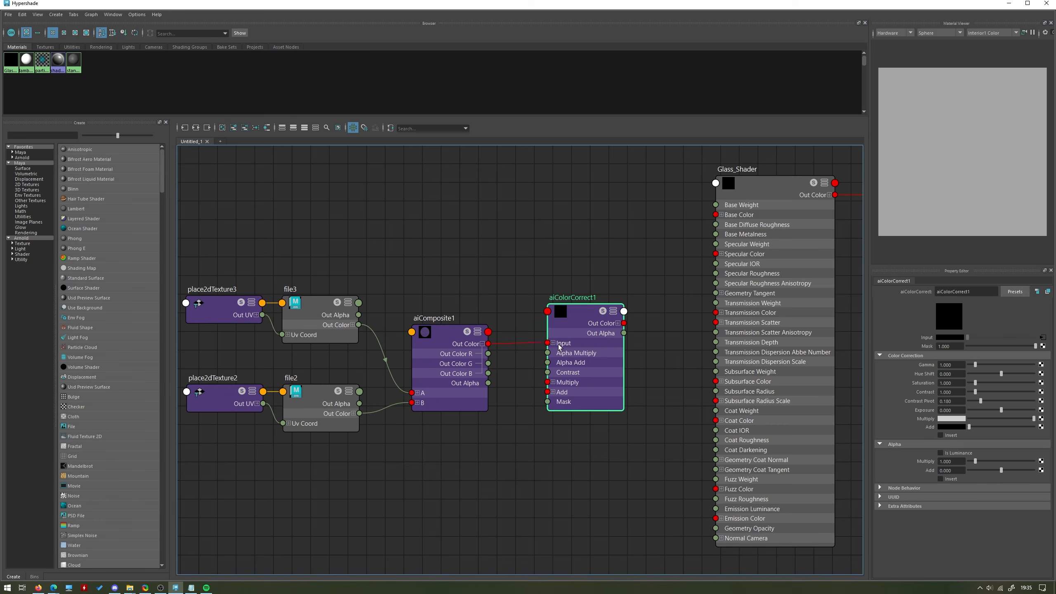
click(618, 323)
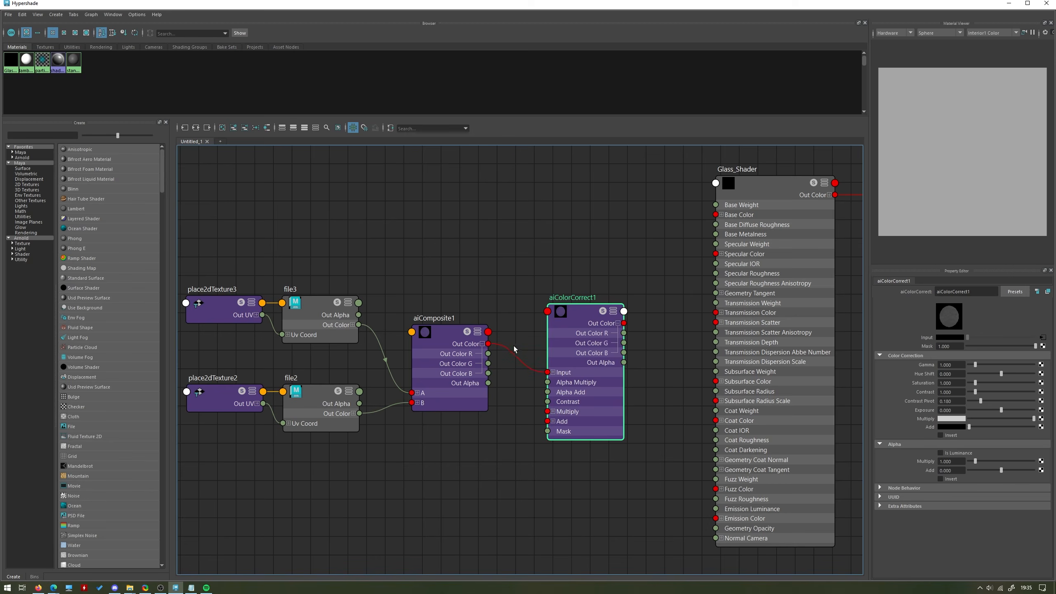
drag(623, 333, 716, 274)
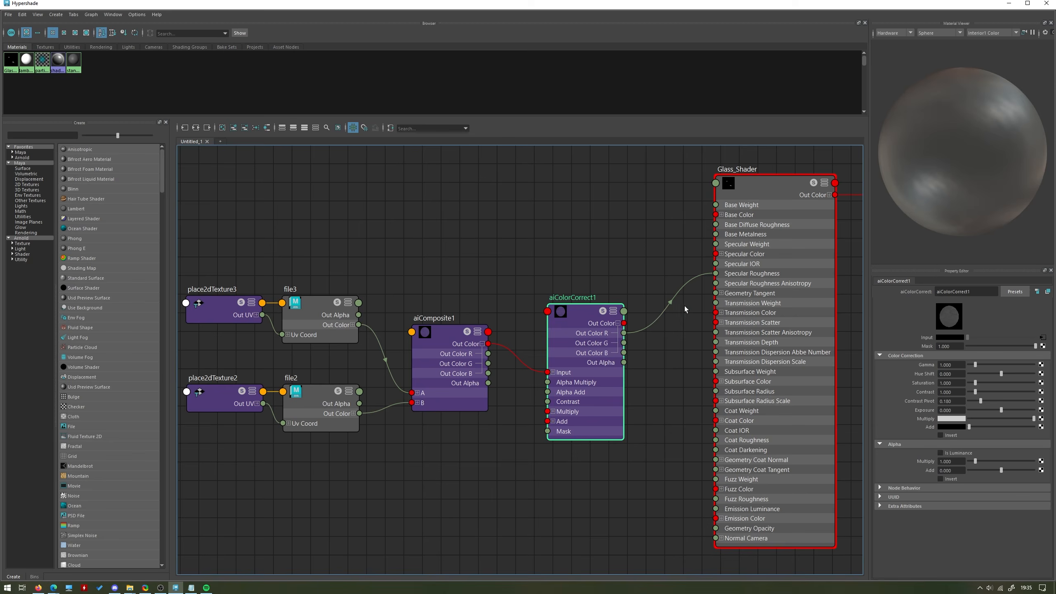
click(617, 323)
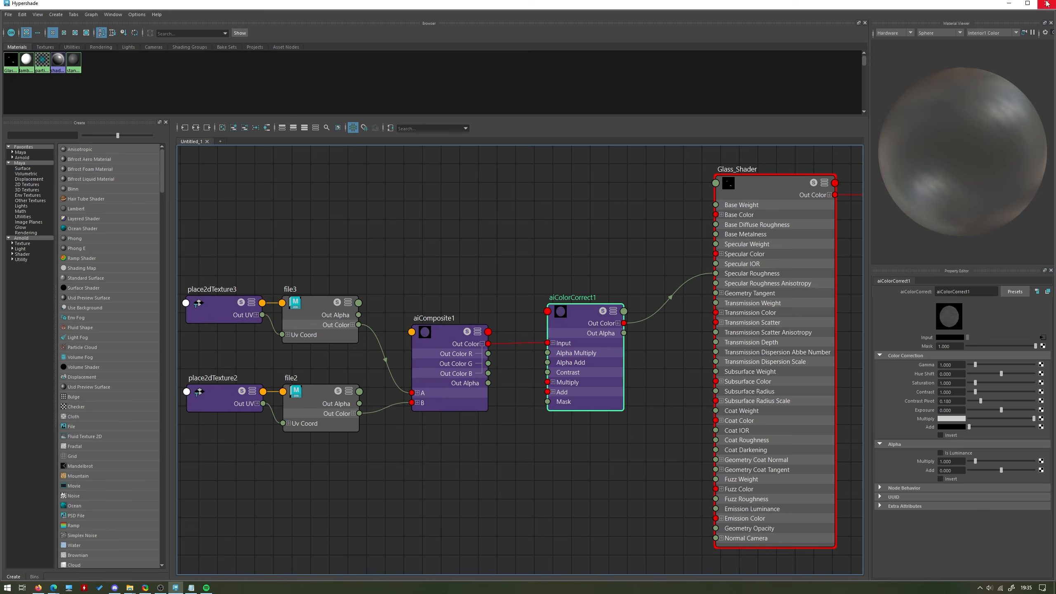
Try darkening aiColorCorrect1's Multiply to grey and to black against the bottle render, and restore it to white.
click(1009, 4)
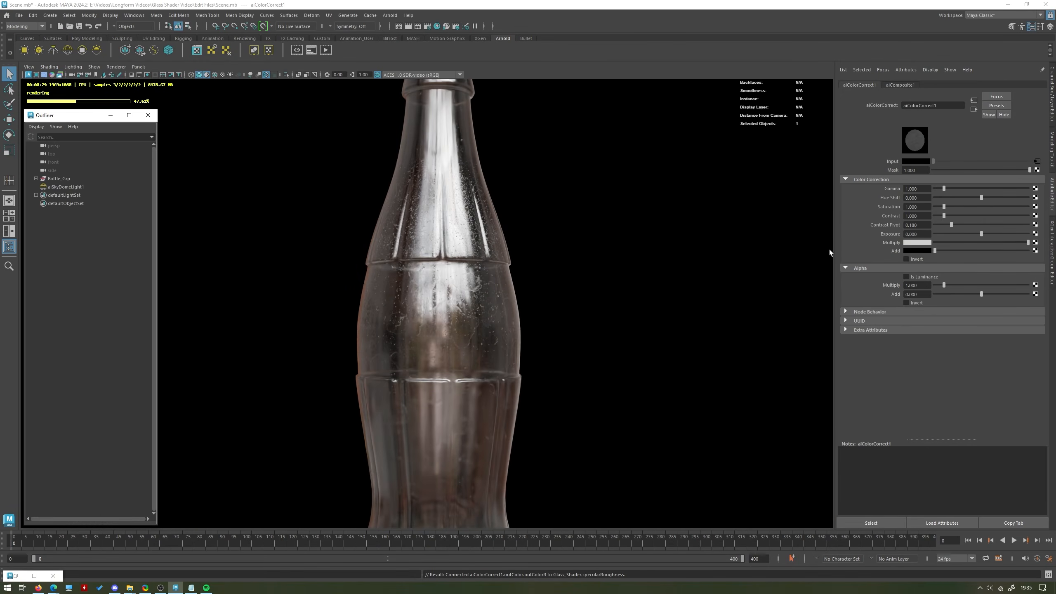
click(979, 242)
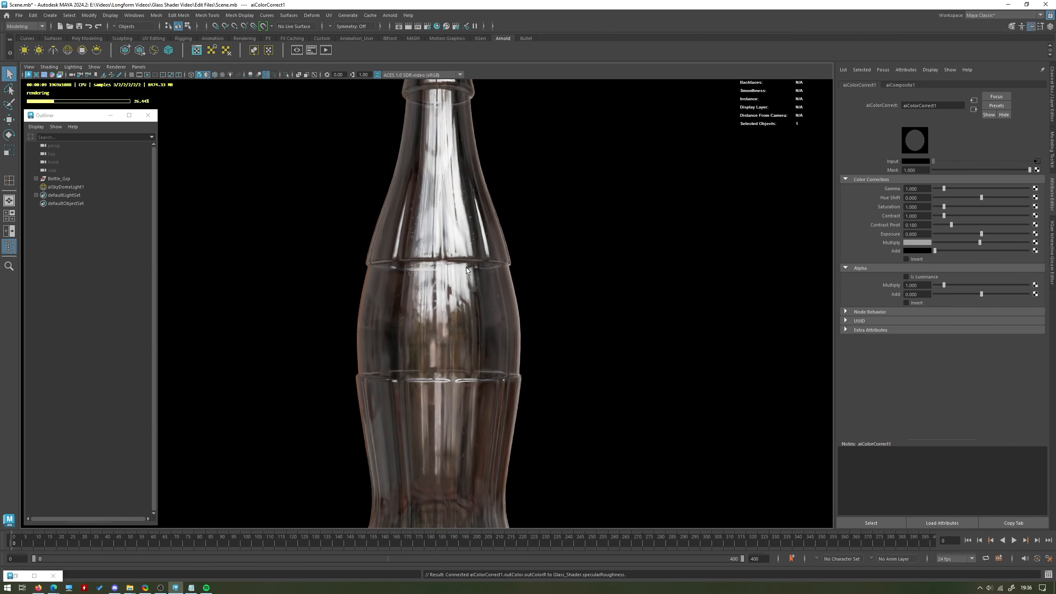
drag(948, 241, 933, 242)
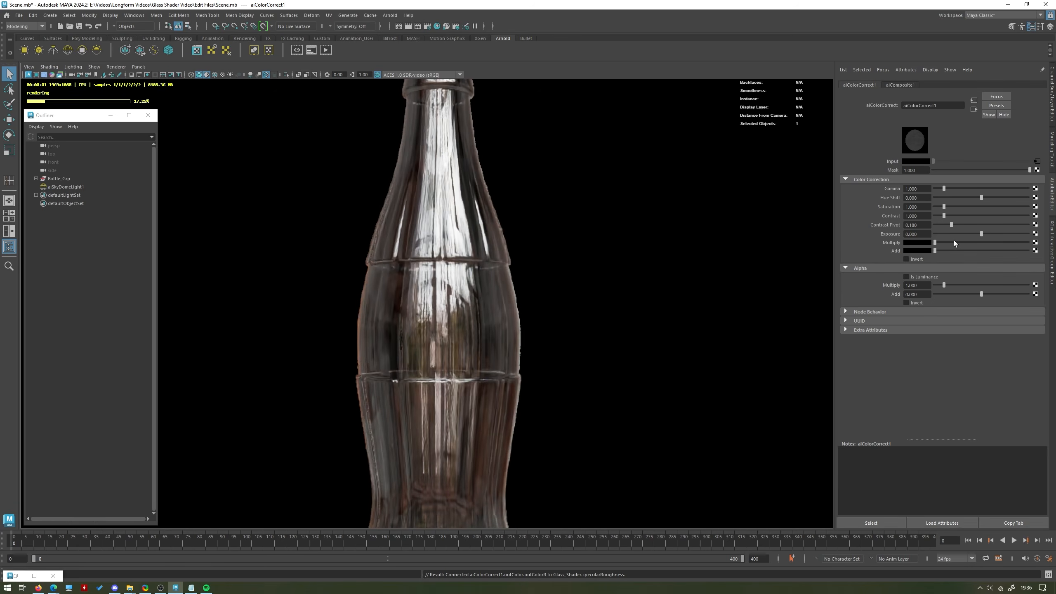
drag(953, 241, 1028, 242)
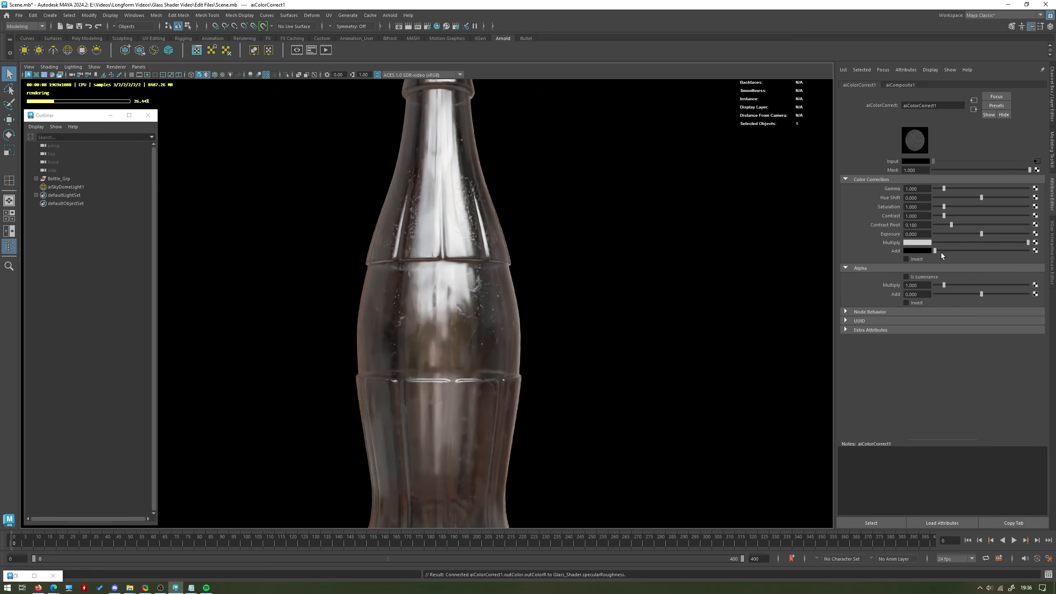
Try a bright Add colour and an Exposure of 2.321 on aiColorCorrect1, undoing each change.
drag(941, 250, 1011, 251)
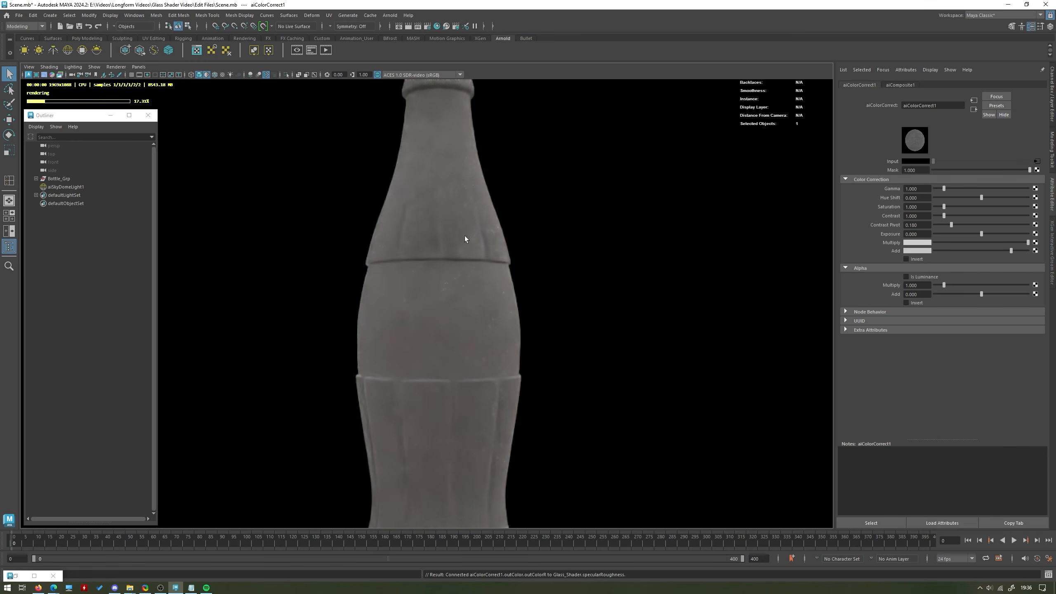
key(ctrl+z)
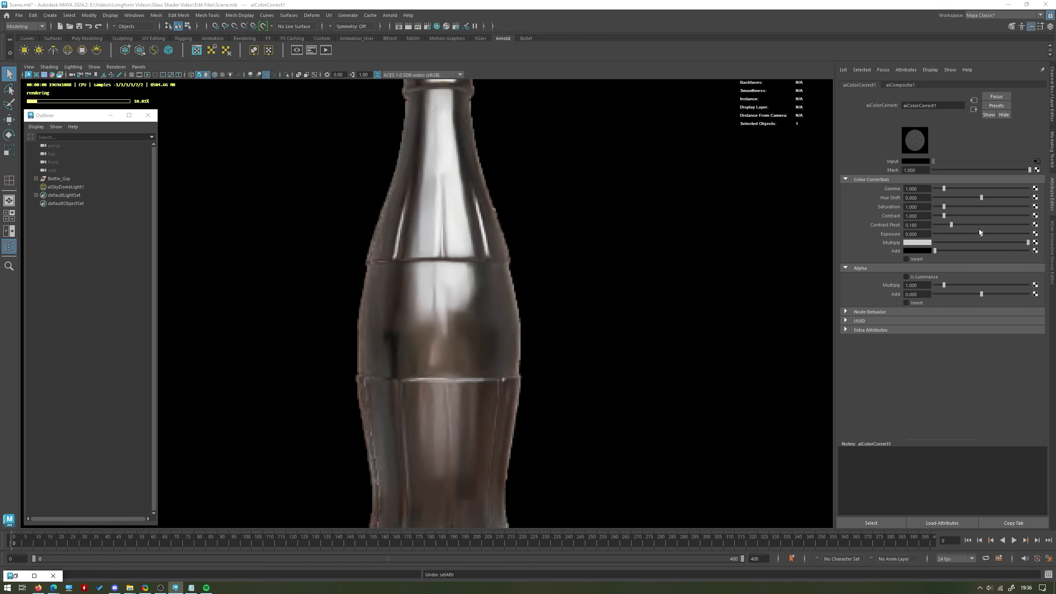
mouse_move(983, 232)
mouse_down()
mouse_move(1003, 233)
mouse_move(992, 233)
mouse_up()
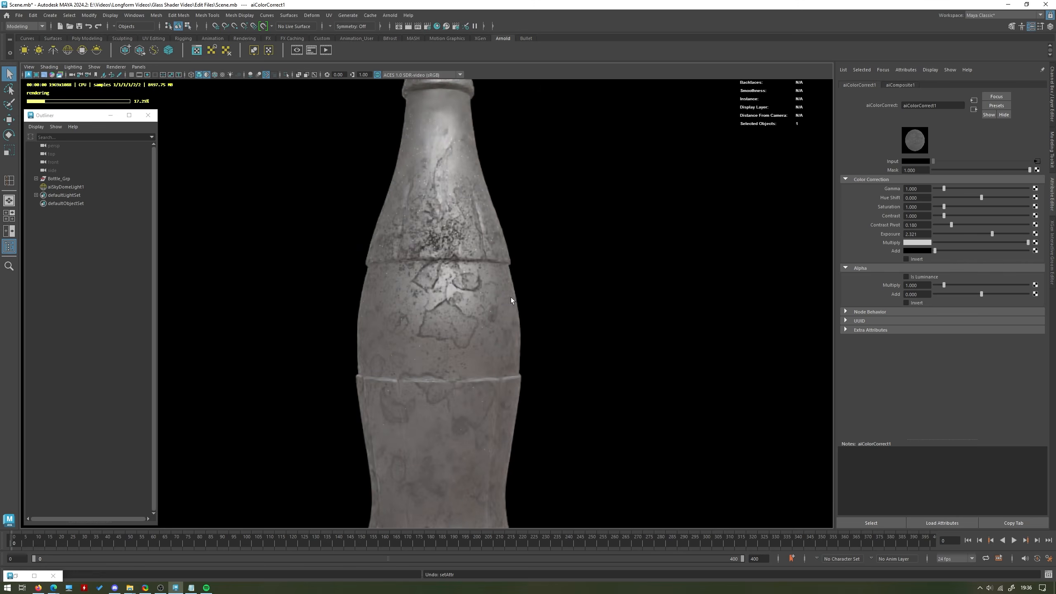
key(ctrl+z)
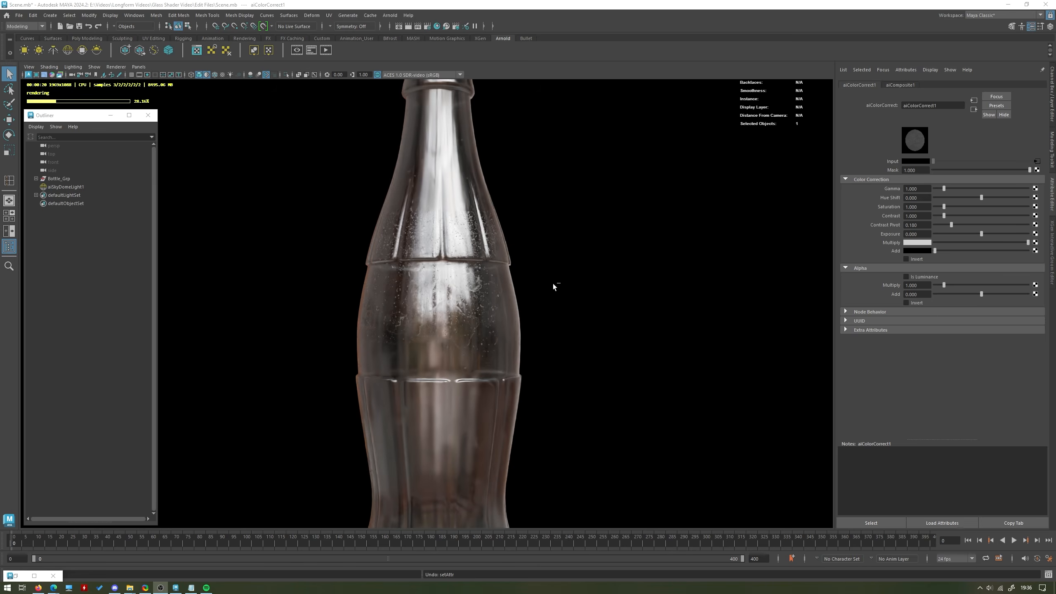
Move the file, placement, aiComposite1 and aiColorCorrect1 nodes higher in the Hypershade graph to free space below them.
click(35, 576)
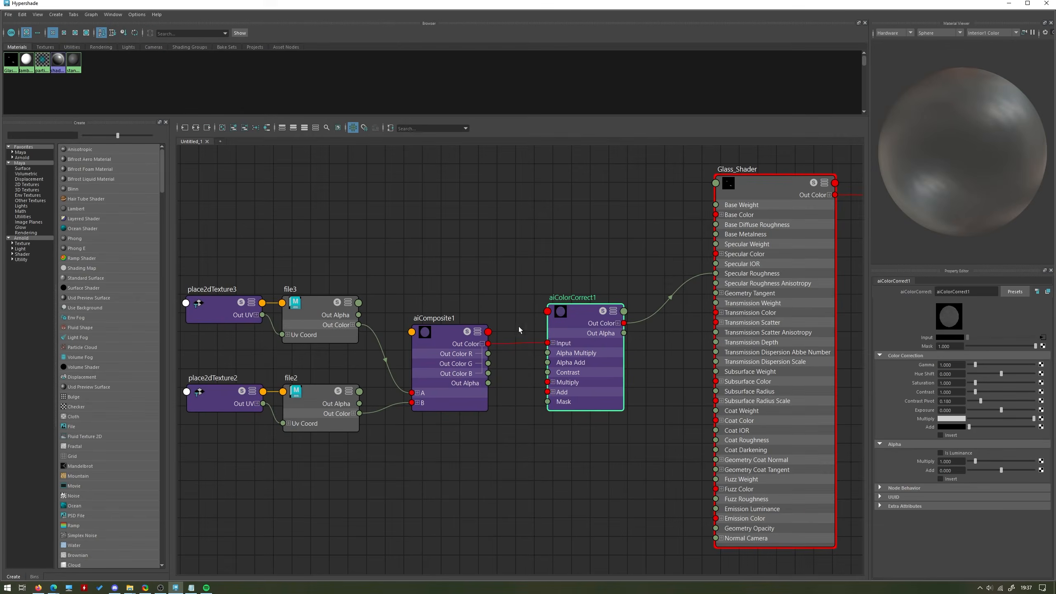
drag(618, 508, 215, 248)
drag(593, 373, 600, 298)
click(546, 416)
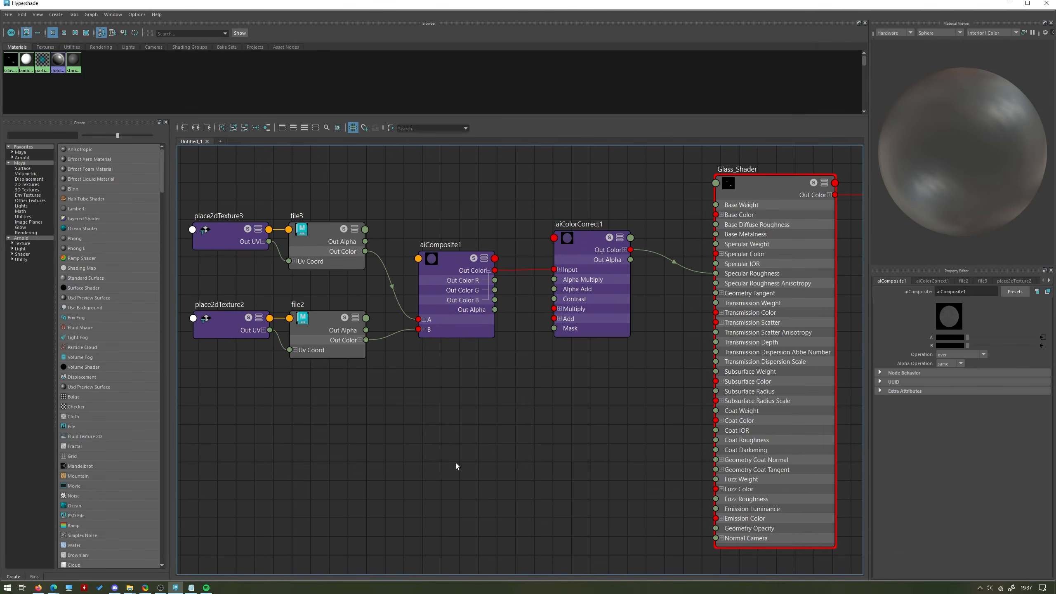
click(1007, 3)
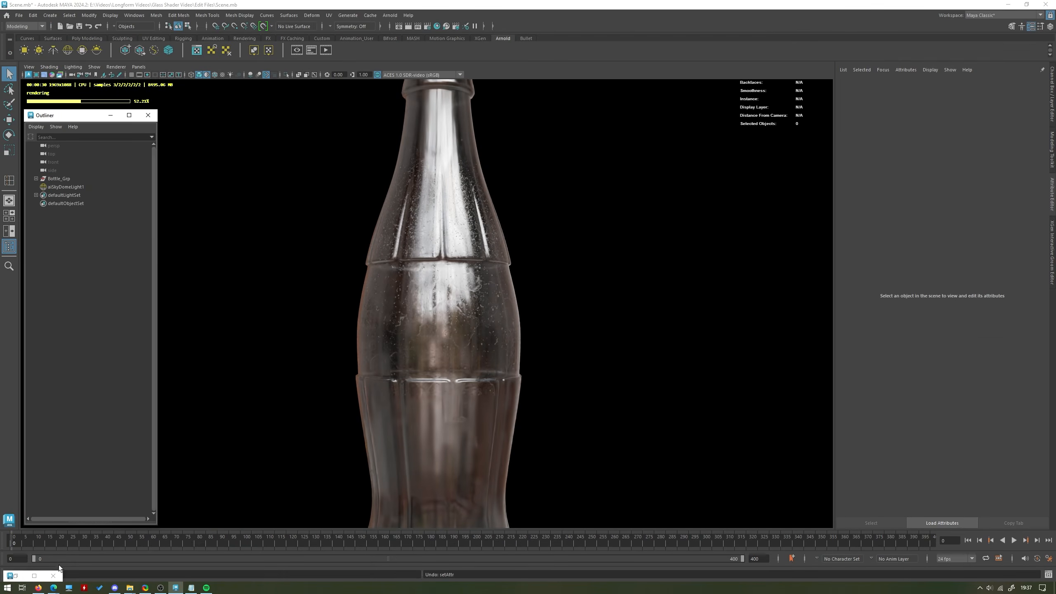
double_click(14, 577)
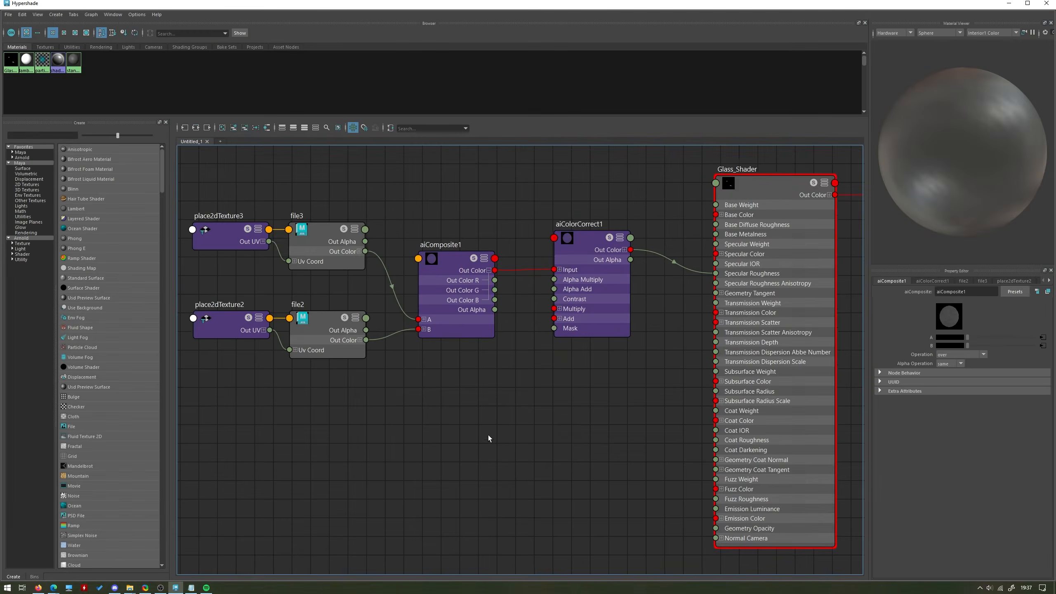
Add an aiNormalMap node below the roughness network and connect its Out Value to Glass_Shader's Normal Camera.
key(Tab)
text(n)
key(BackSpace)
text(ai)
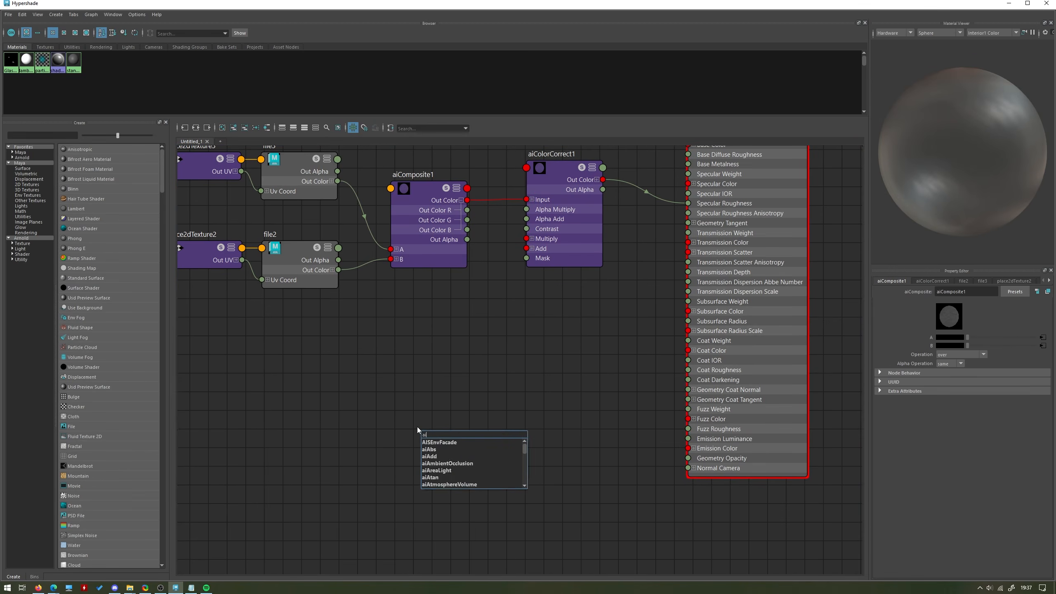
text(no)
key(Down)
key(Down)
key(Return)
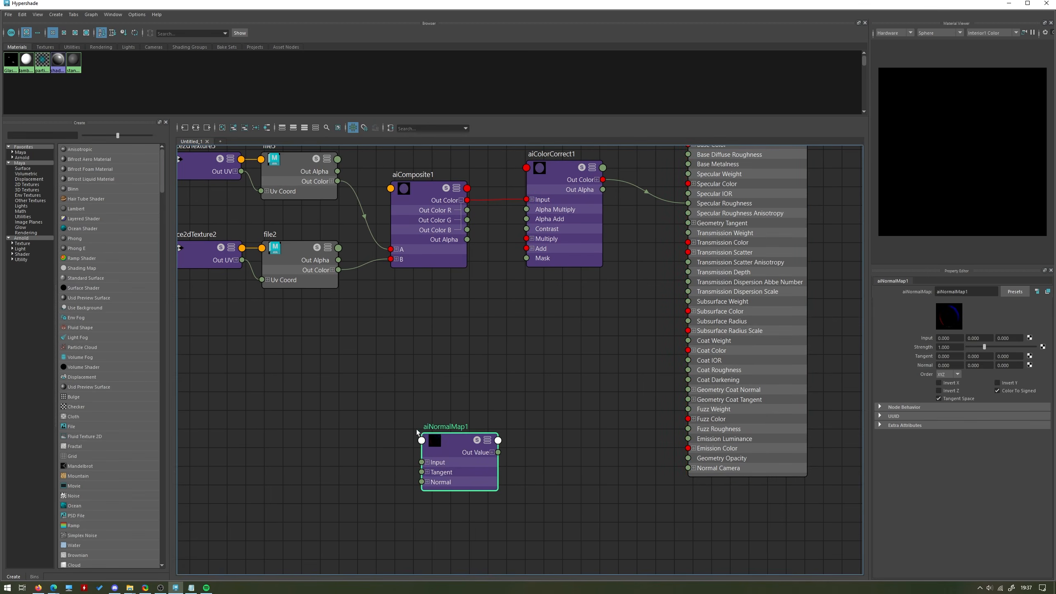
drag(488, 456, 688, 467)
drag(425, 455, 488, 455)
Add a File texture node and place it with its placement node just before aiNormalMap1.
click(347, 456)
key(Tab)
text(file)
key(Down)
key(Down)
key(Down)
key(Return)
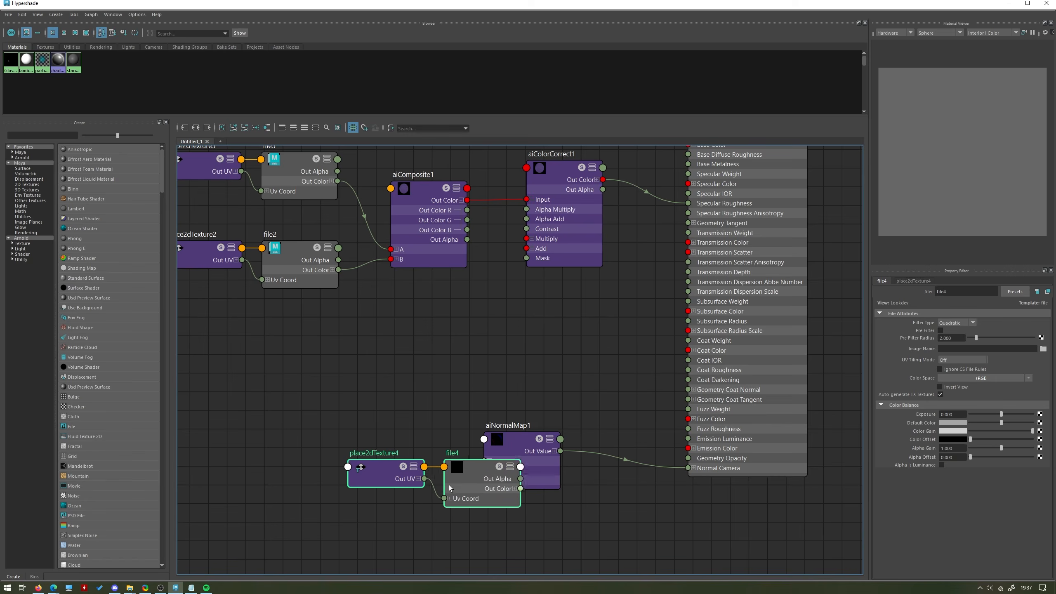
click(373, 461)
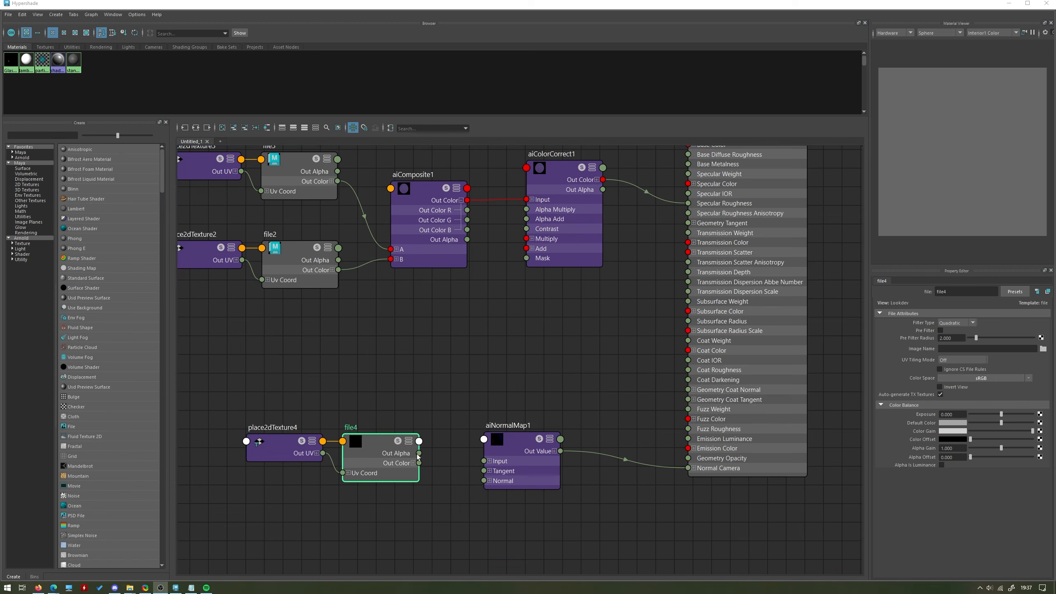
Load DirtWindowStains005_NRM_3K.jpg from the DirtWindowStains005 surface imperfections folder as file4's image.
click(1043, 349)
click(498, 100)
key(ctrl+a)
text(C:\Users\Thomas\Documents\maya\projects\default\scenes\Summer Day Studios\Materials\Surface Imperfections\StainsLiquidGeneric004)
key(Return)
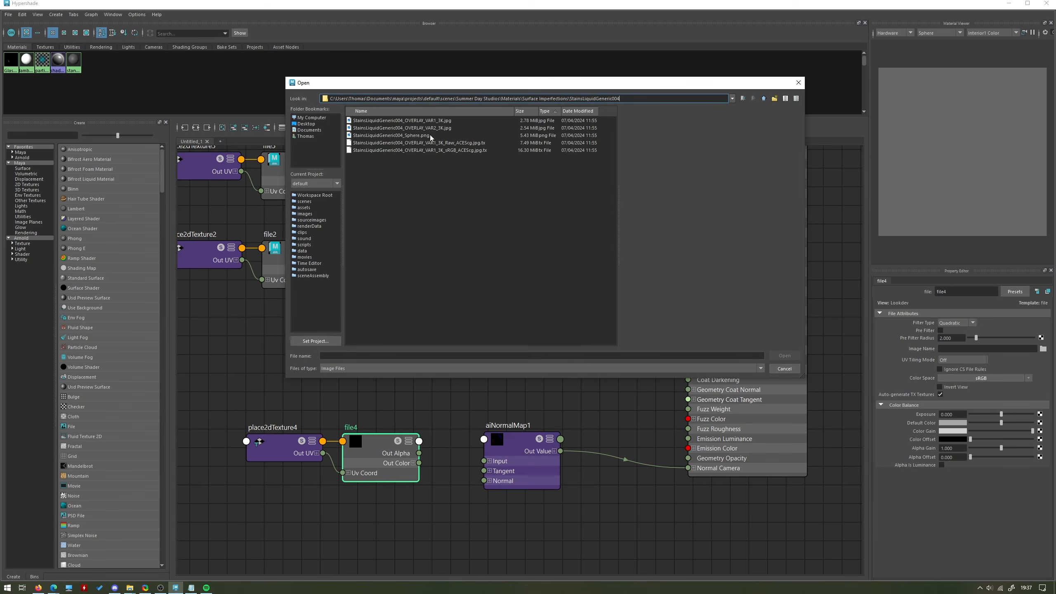
click(763, 98)
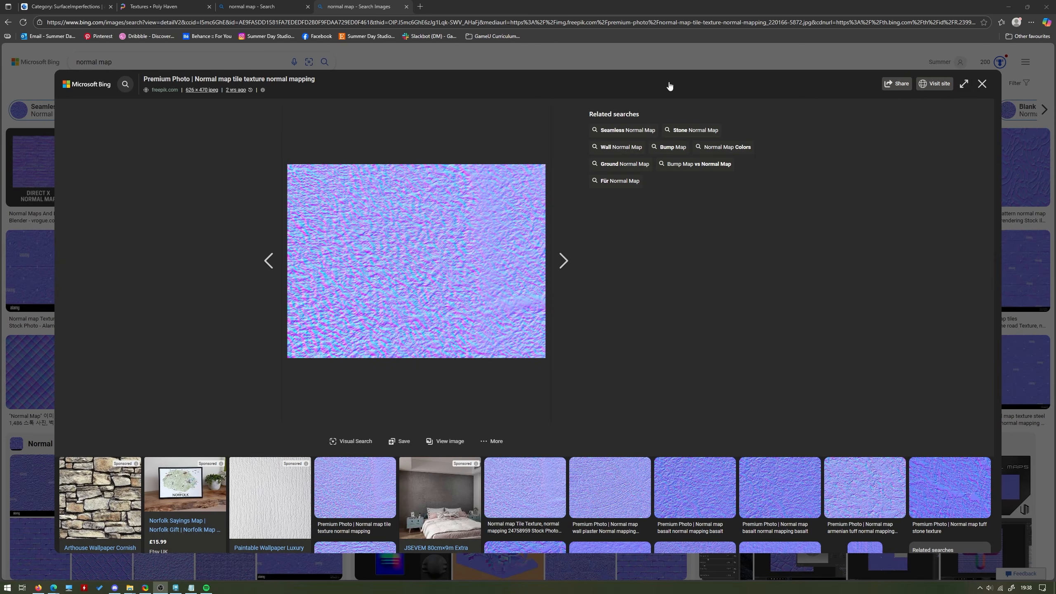
click(982, 84)
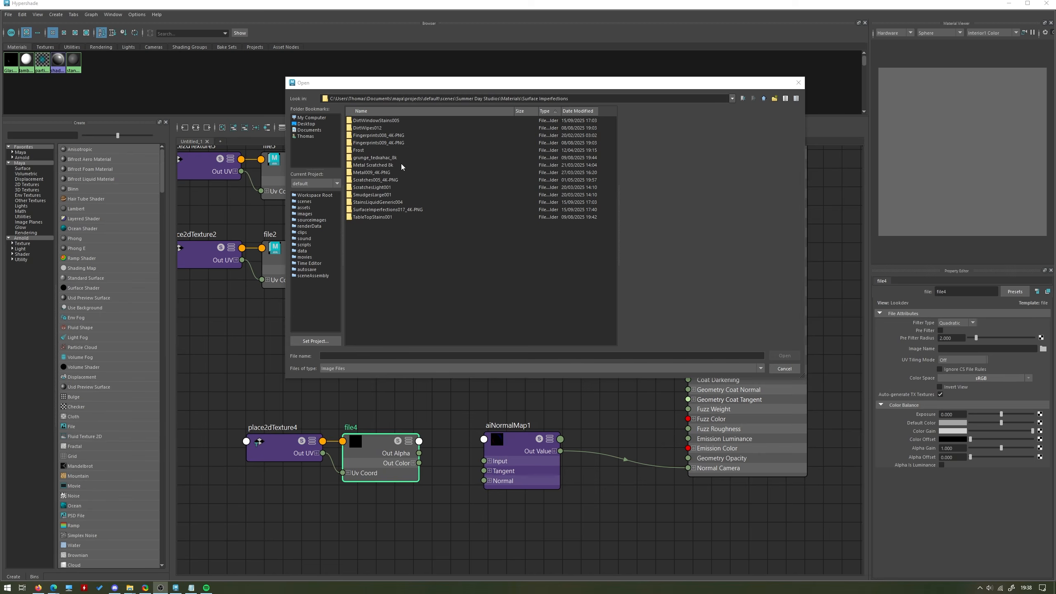
text(DirtWindowStains005_NRM_3K.jpg)
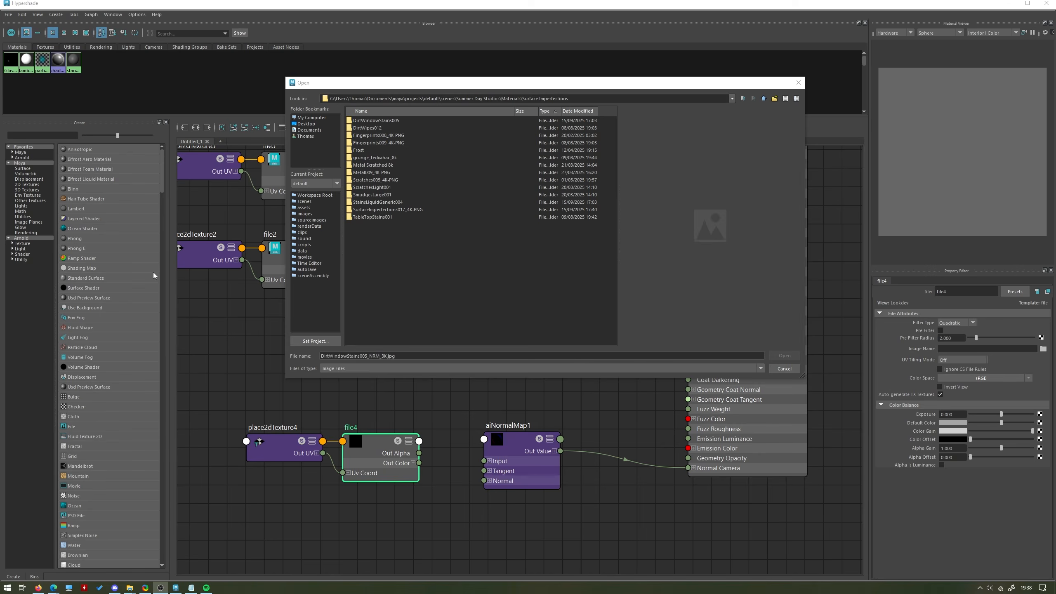
double_click(367, 121)
click(419, 136)
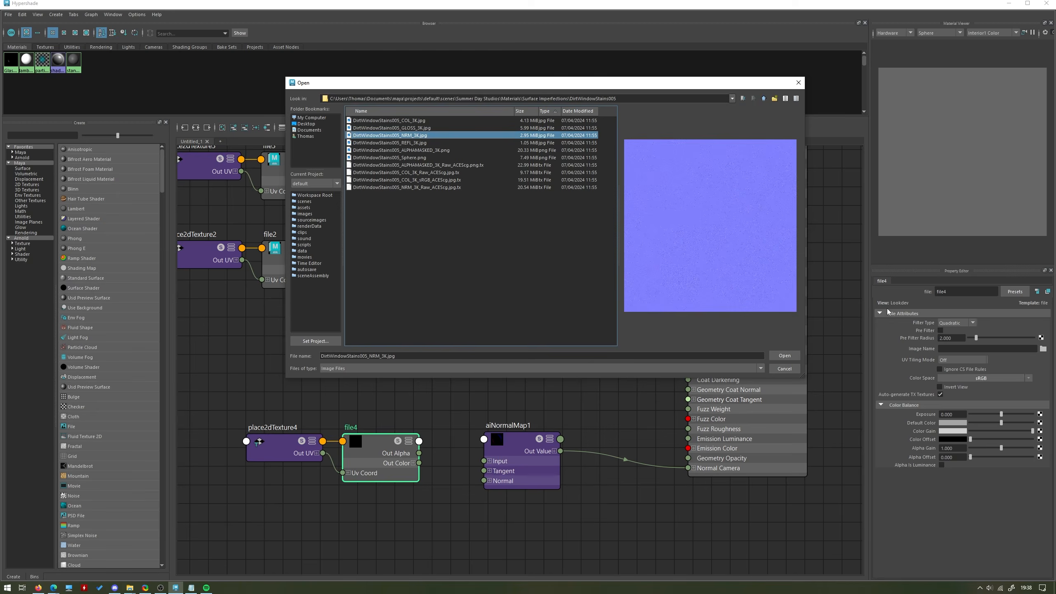
click(784, 356)
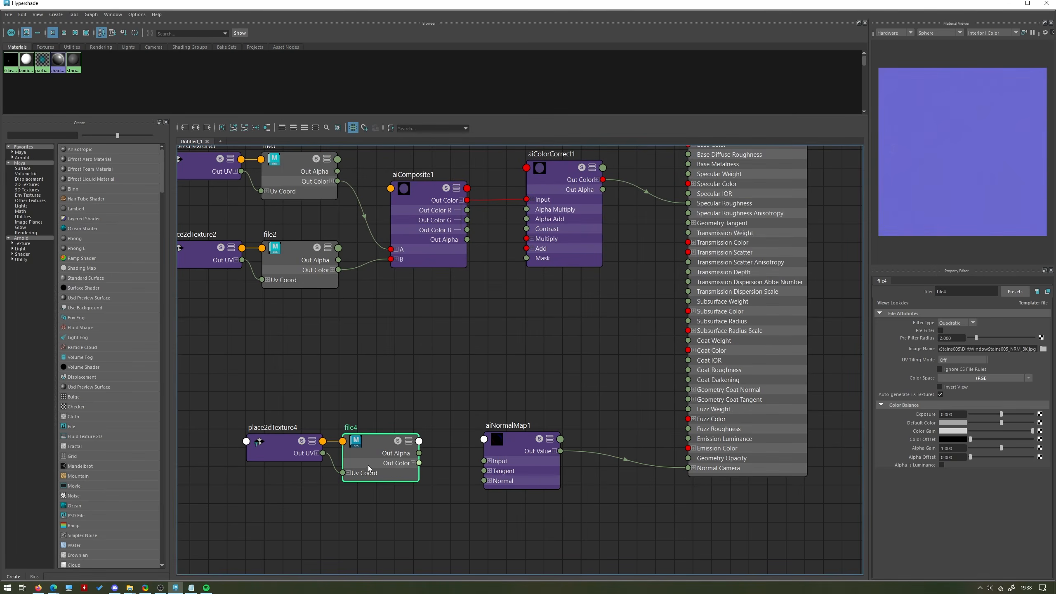
Set file4's color space to Raw and connect its Out Color to aiNormalMap1's Input.
click(989, 378)
mouse_move(1004, 397)
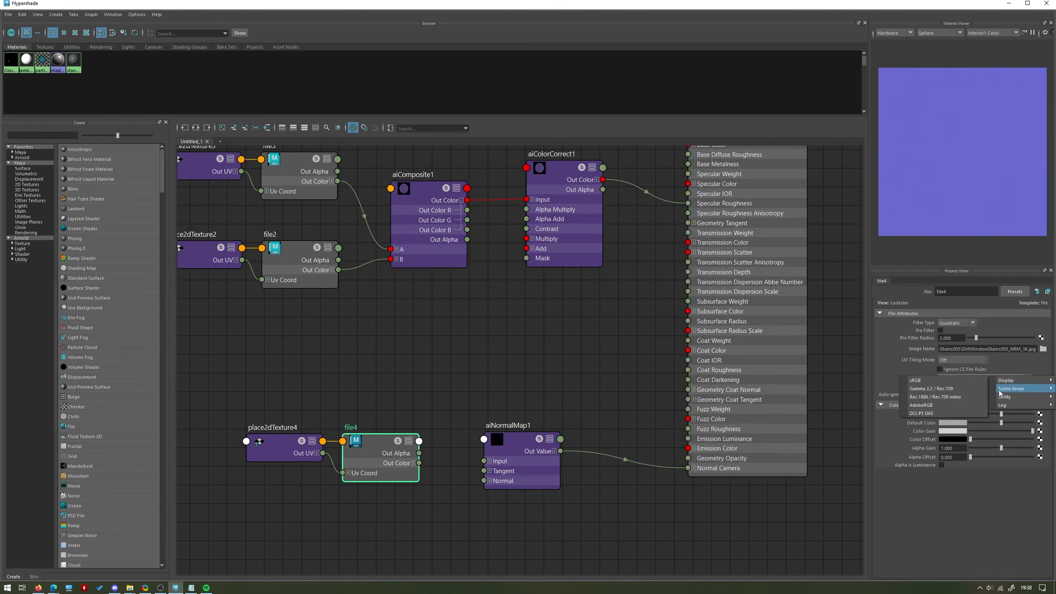
click(957, 396)
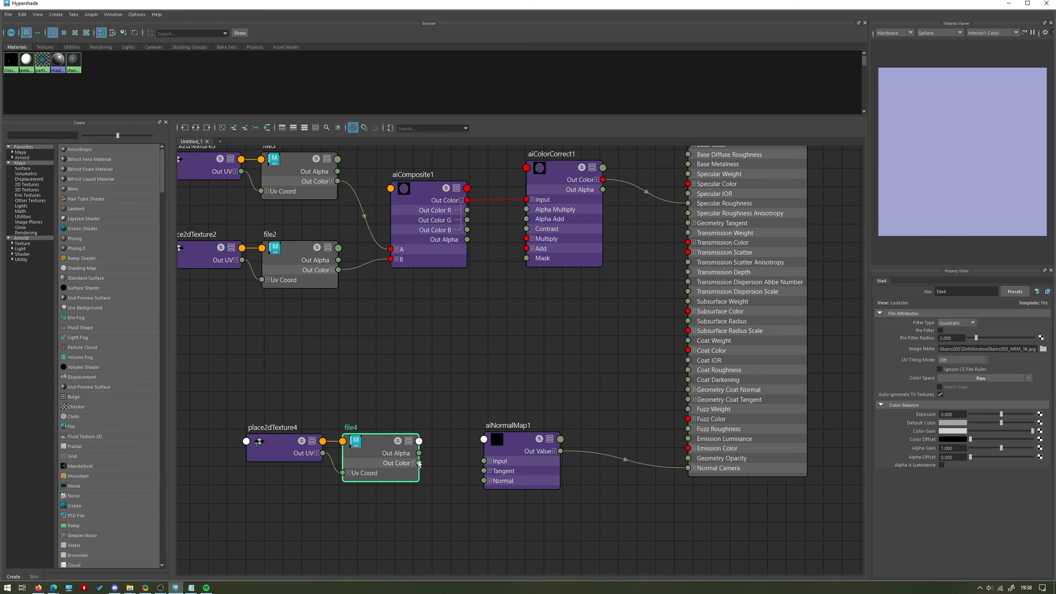
drag(419, 462, 483, 461)
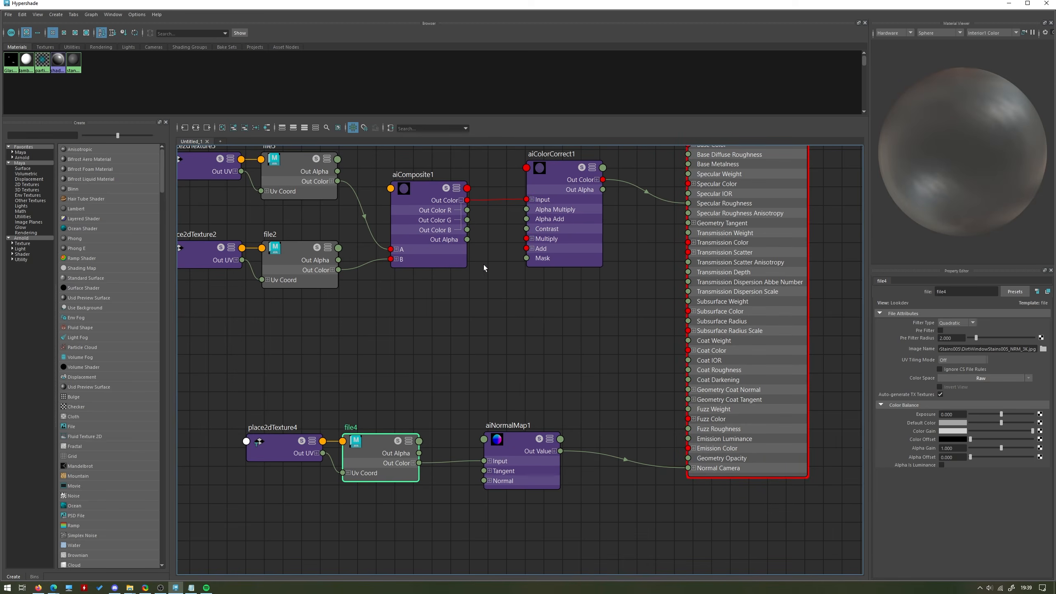
Check the normal map's effect on the rendered bottle and set aiNormalMap1's Strength to 0.5.
click(623, 324)
alt+middle_drag(492, 327, 513, 363)
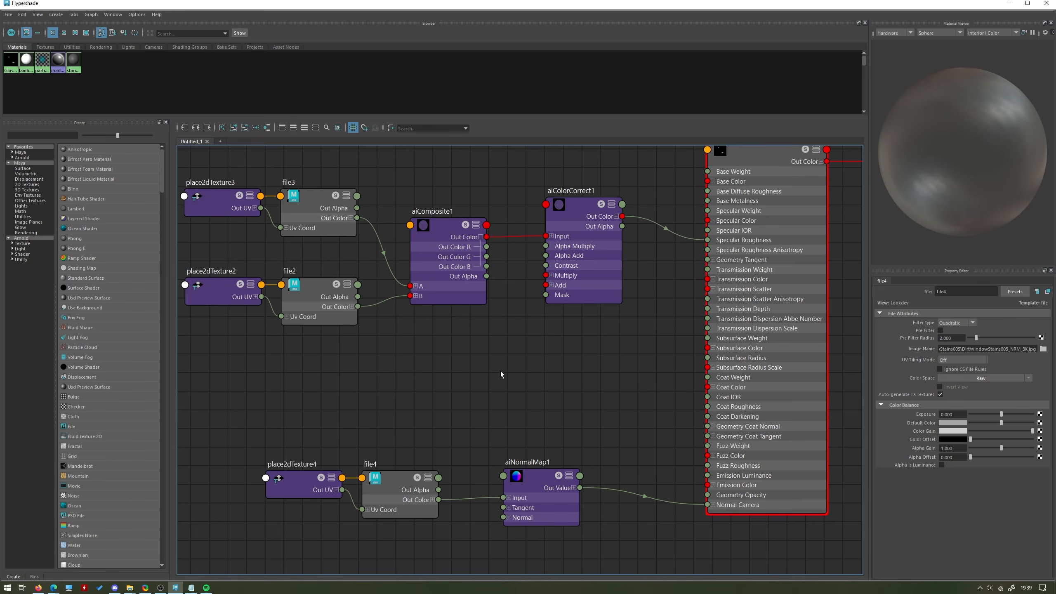
click(1007, 4)
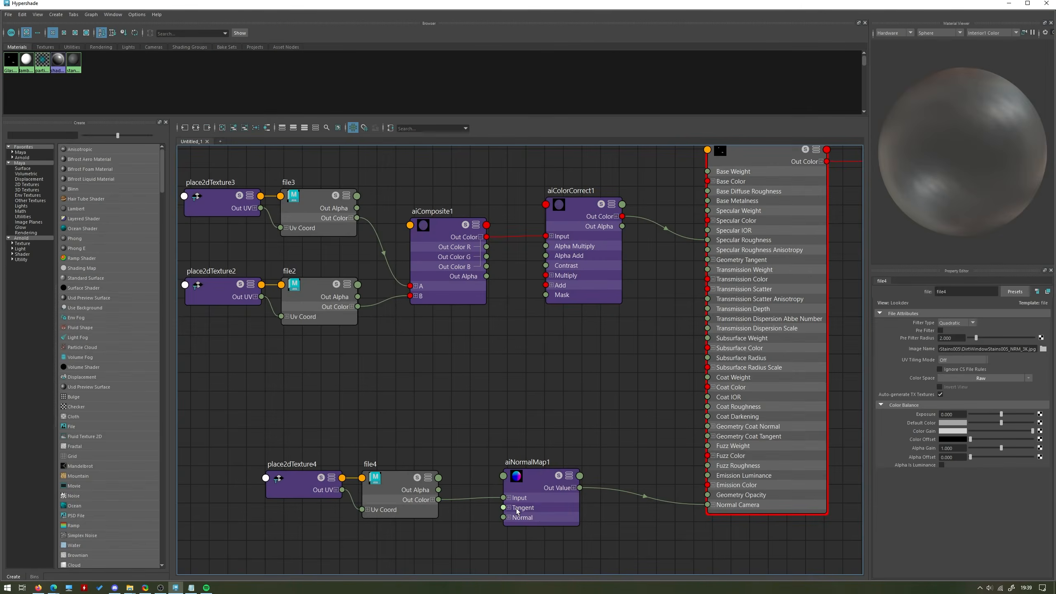
click(517, 510)
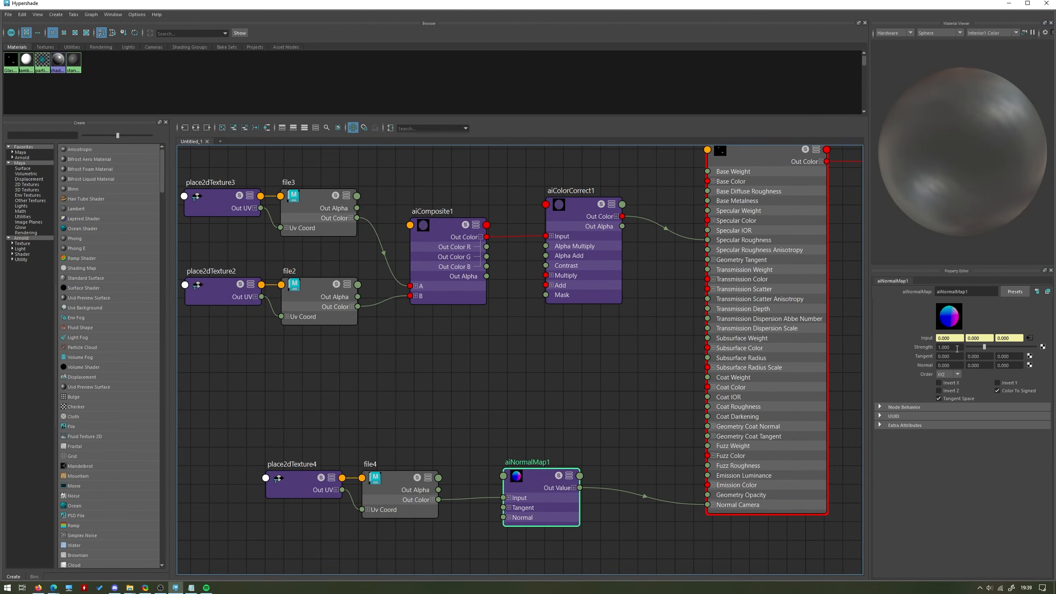
drag(956, 348, 895, 346)
text(0.5)
key(Return)
Examine the softened normal map detail on the rendered bottle, both close up and from farther away.
click(1009, 3)
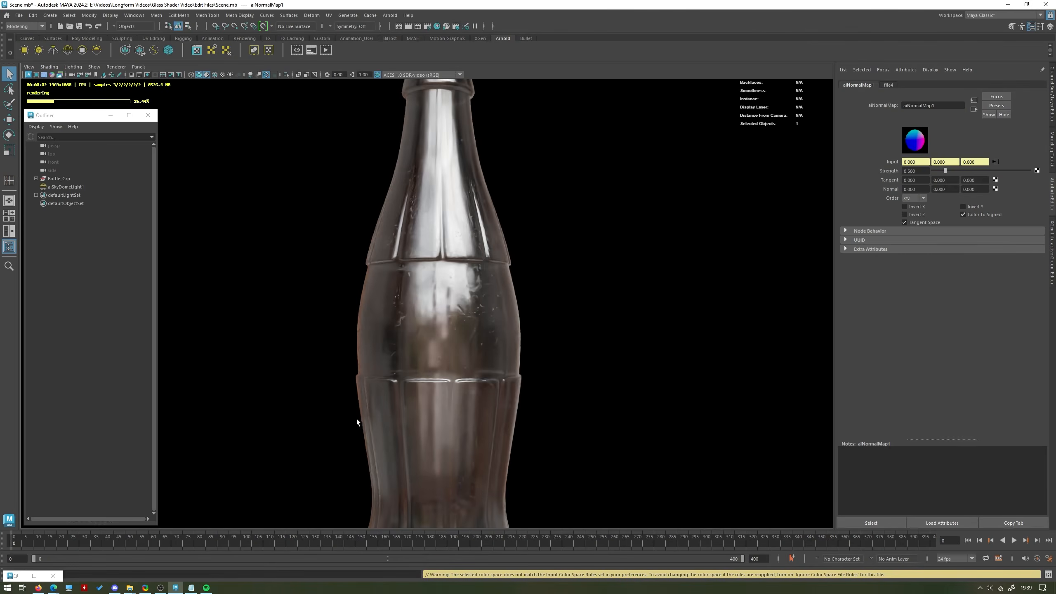
scroll(386, 338, up, 6)
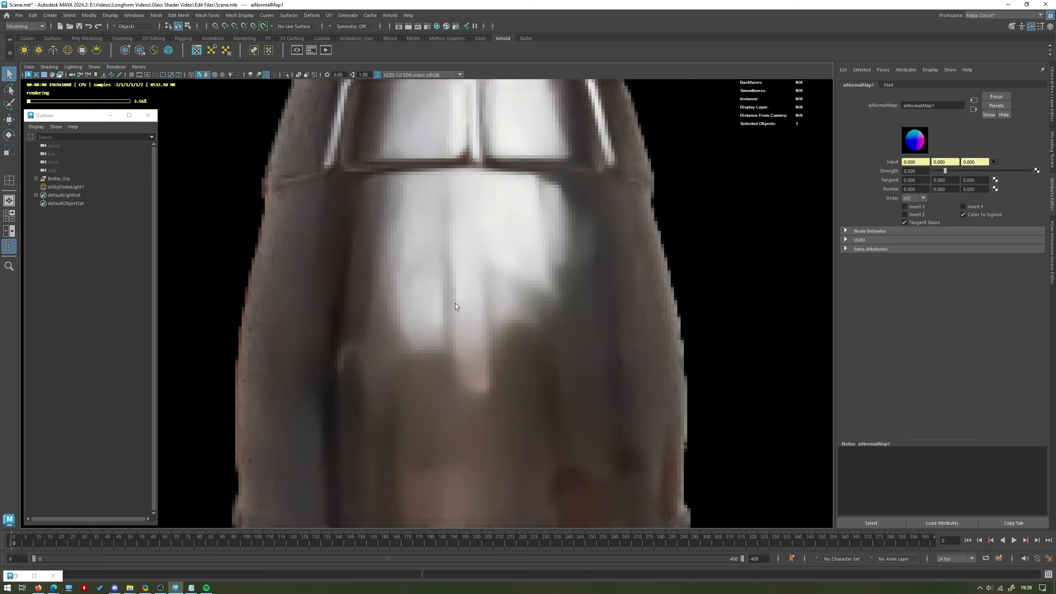
scroll(401, 293, up, 2)
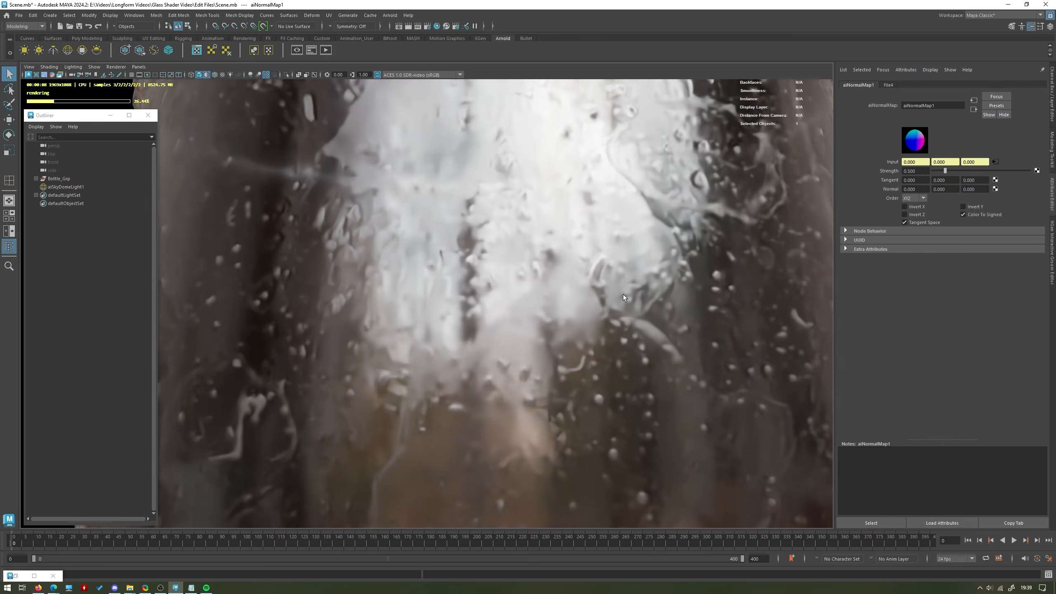
scroll(540, 283, down, 10)
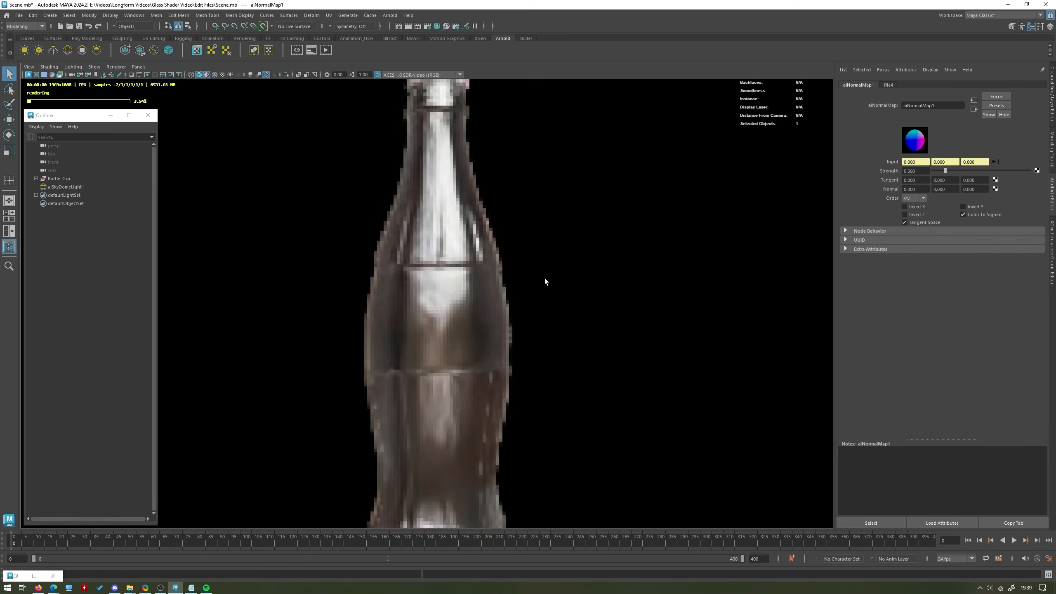
click(34, 576)
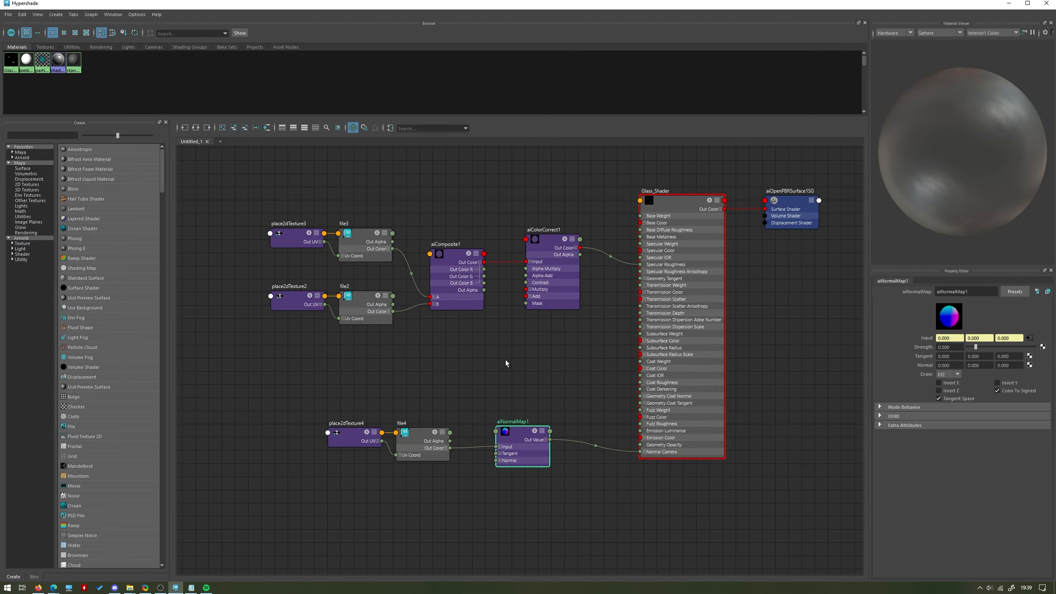
click(1008, 3)
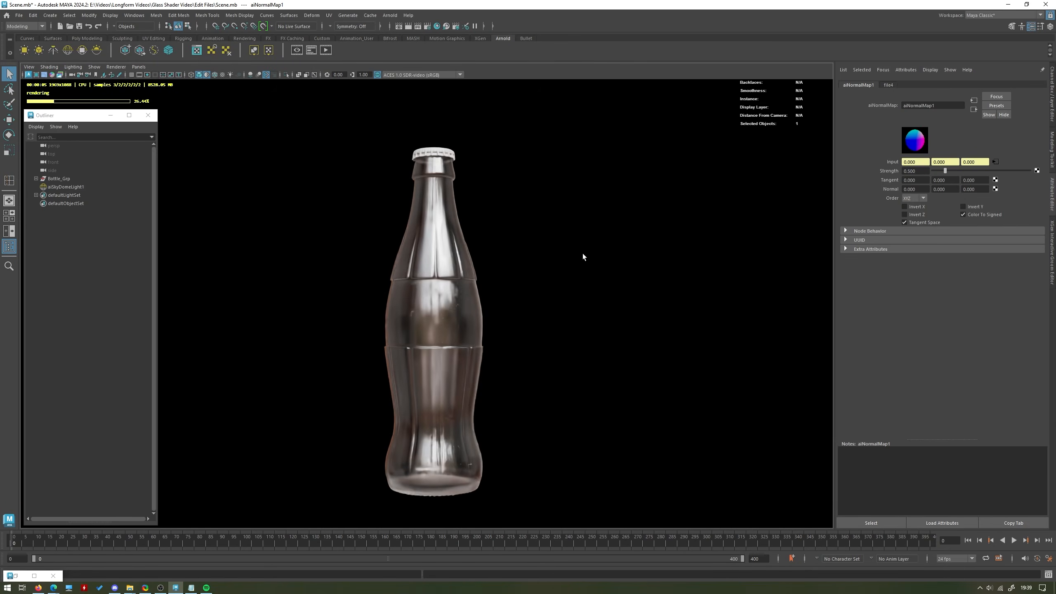
scroll(578, 302, up, 6)
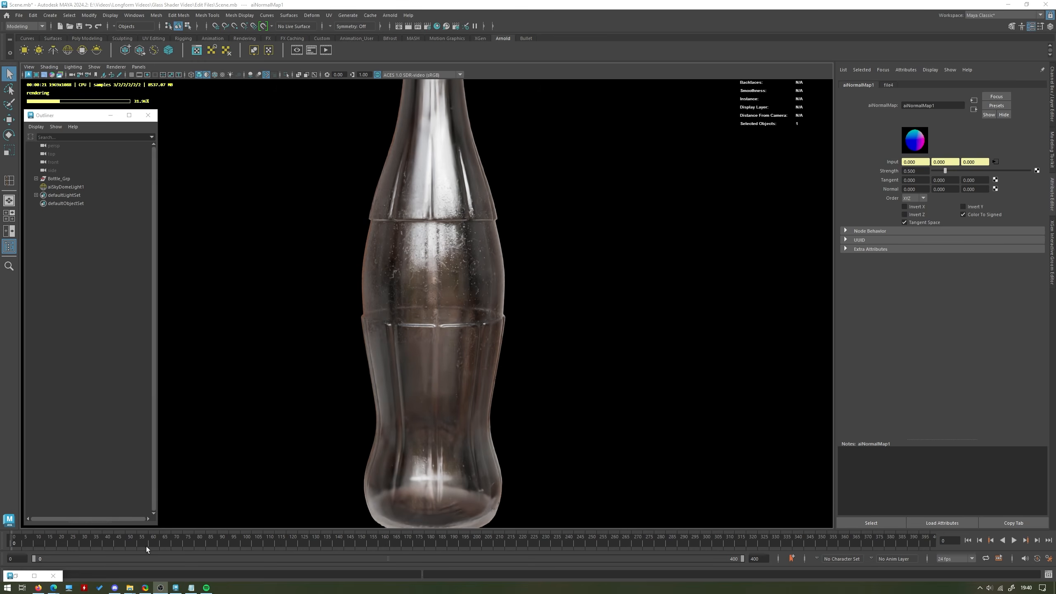
Select Glass_Shader for editing and try a black Base Color, undoing the change.
click(17, 575)
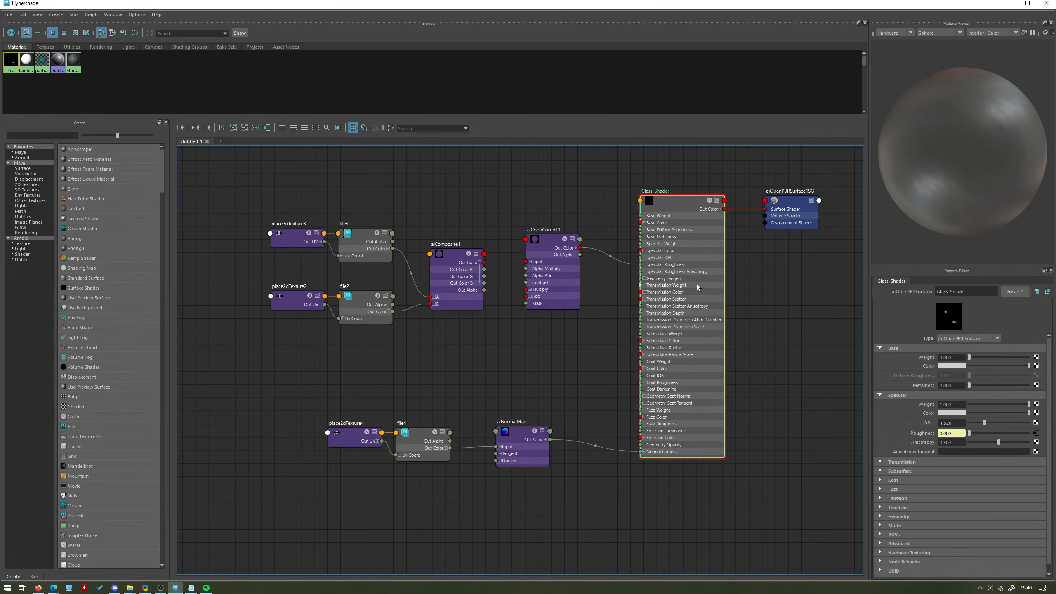
click(1009, 3)
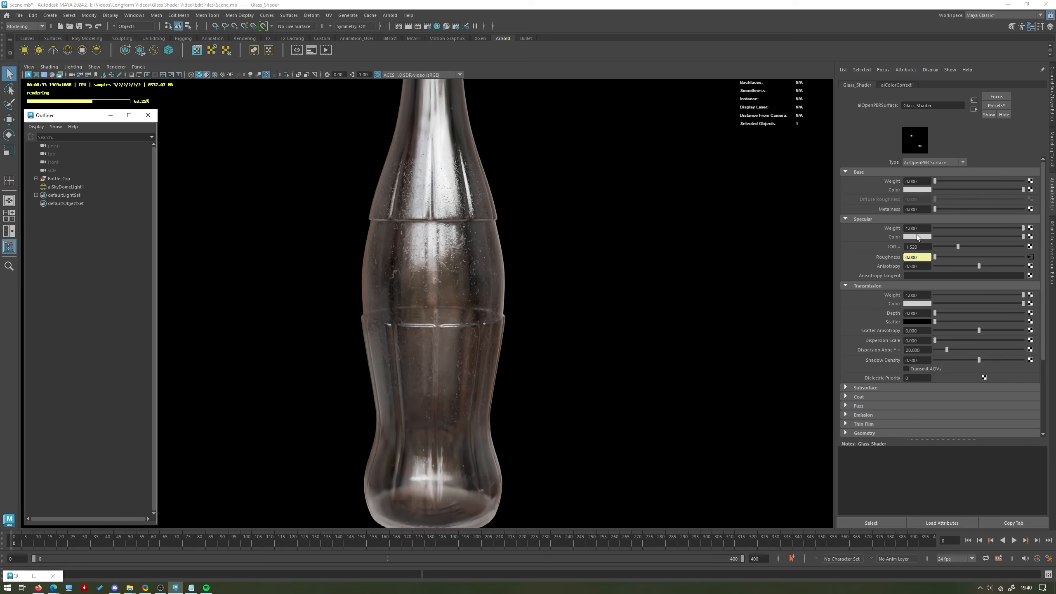
drag(1022, 190, 892, 189)
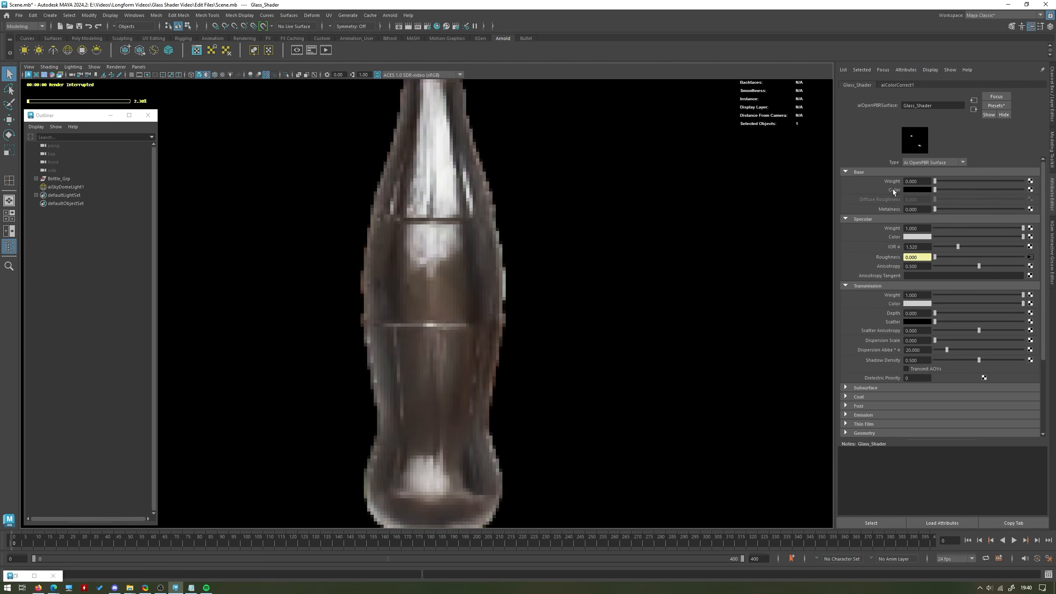
key(ctrl+z)
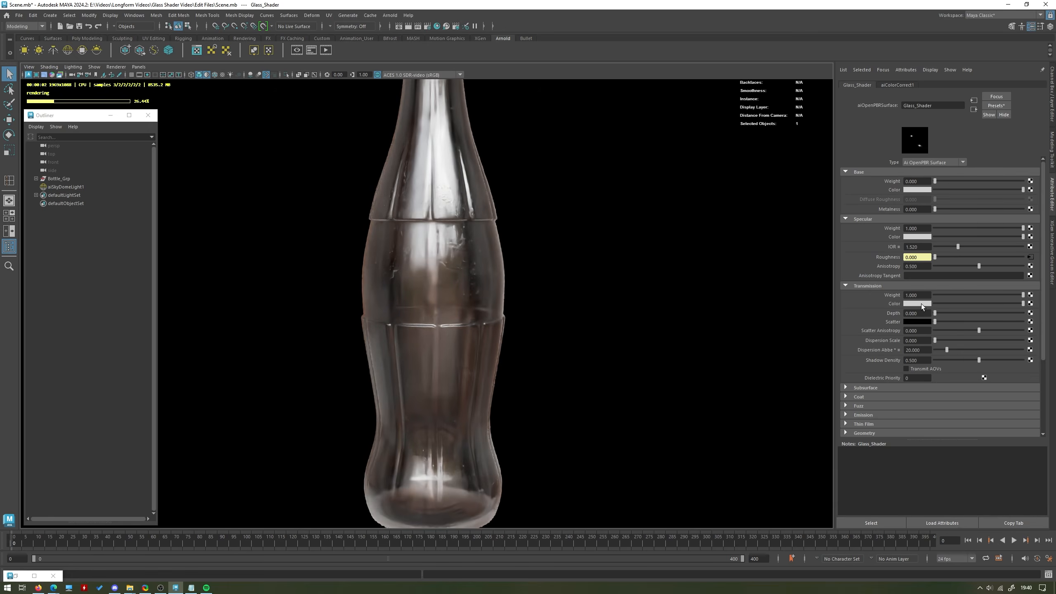
Try a fully saturated green Transmission Color on Glass_Shader and reduce it to a very faint green tint with hue 113.07.
click(920, 304)
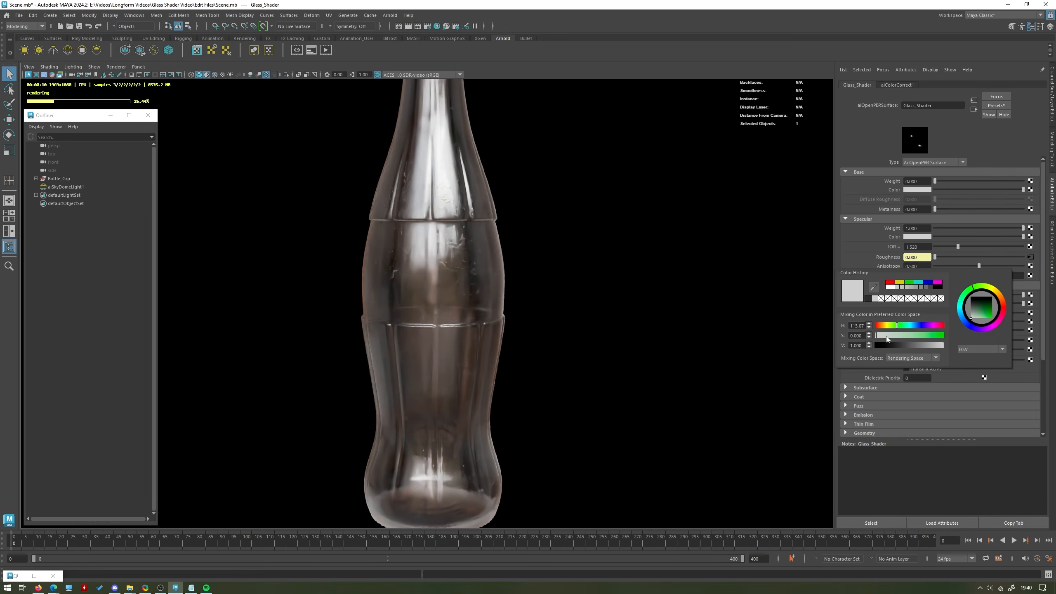
drag(899, 336, 951, 342)
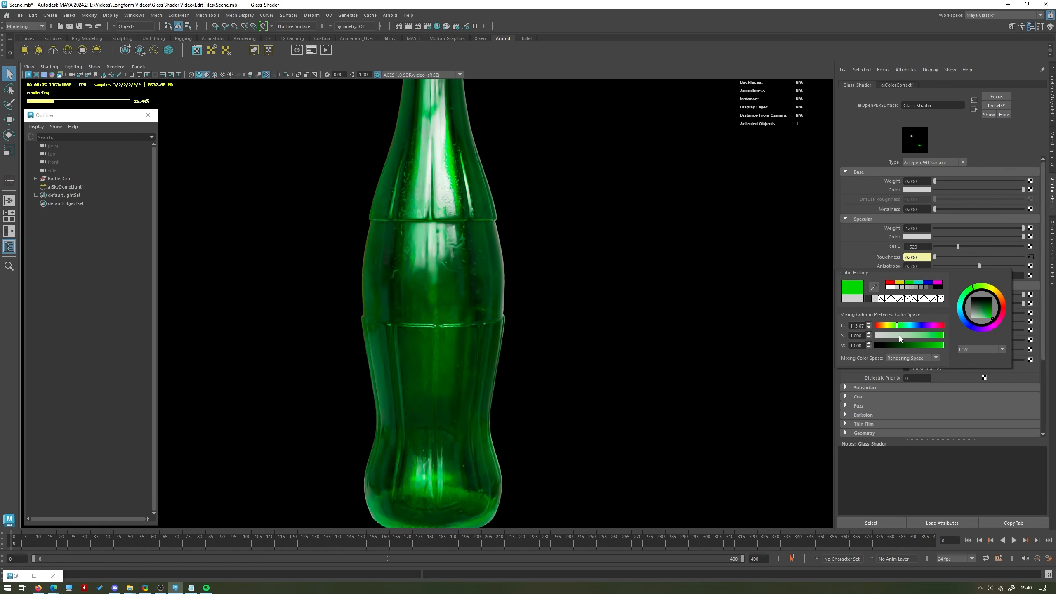
click(876, 337)
drag(877, 337, 878, 338)
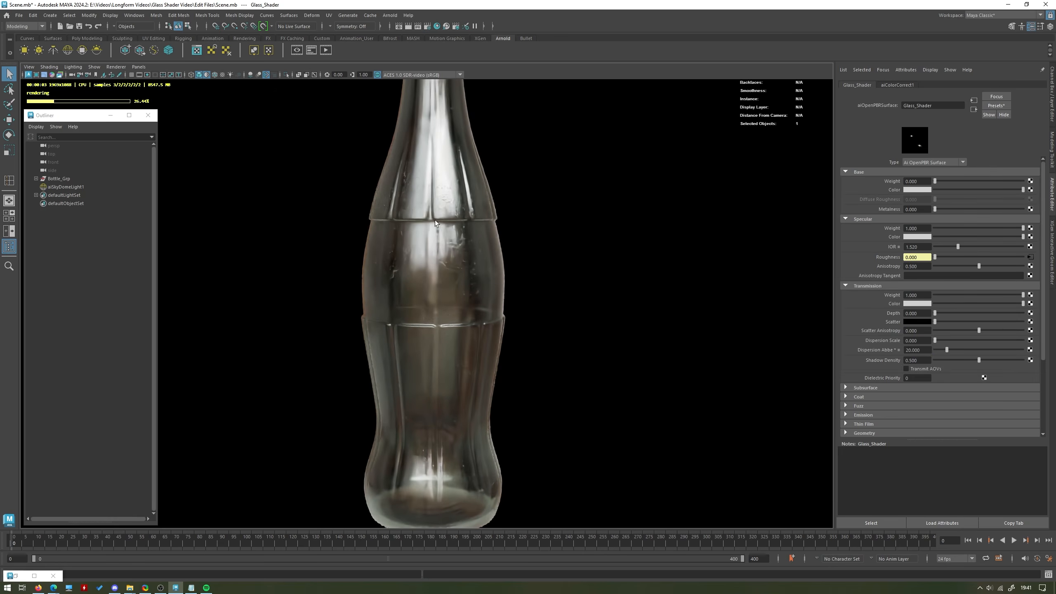
click(518, 217)
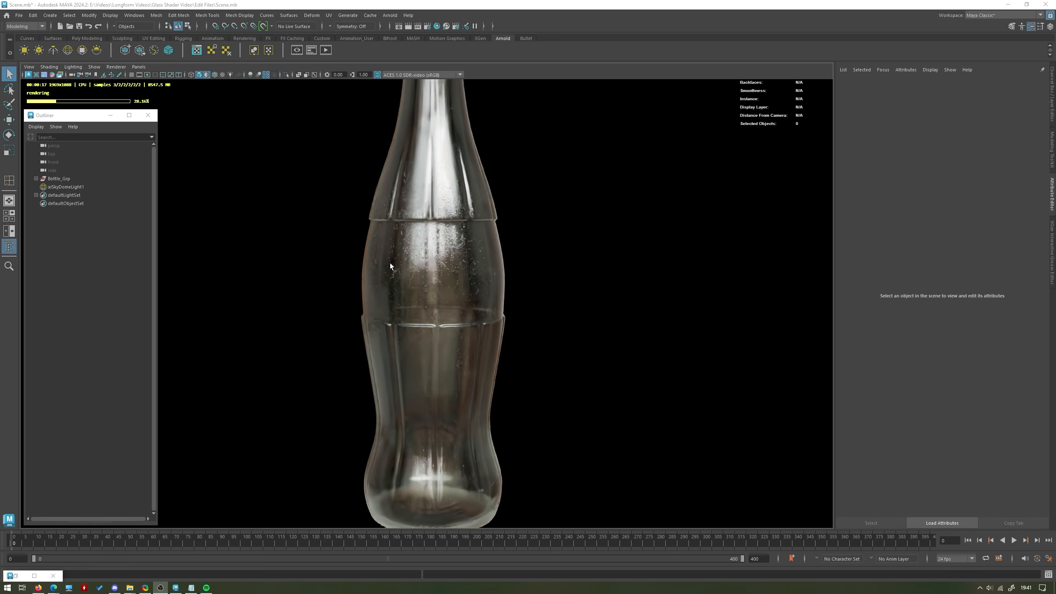
Add a polygon plane beneath the bottle and scale it up into a ground surface.
alt+right_drag(452, 261, 394, 227)
alt+drag(394, 226, 508, 239)
shift+right_drag(558, 165, 516, 152)
key(r)
drag(441, 450, 715, 432)
click(683, 325)
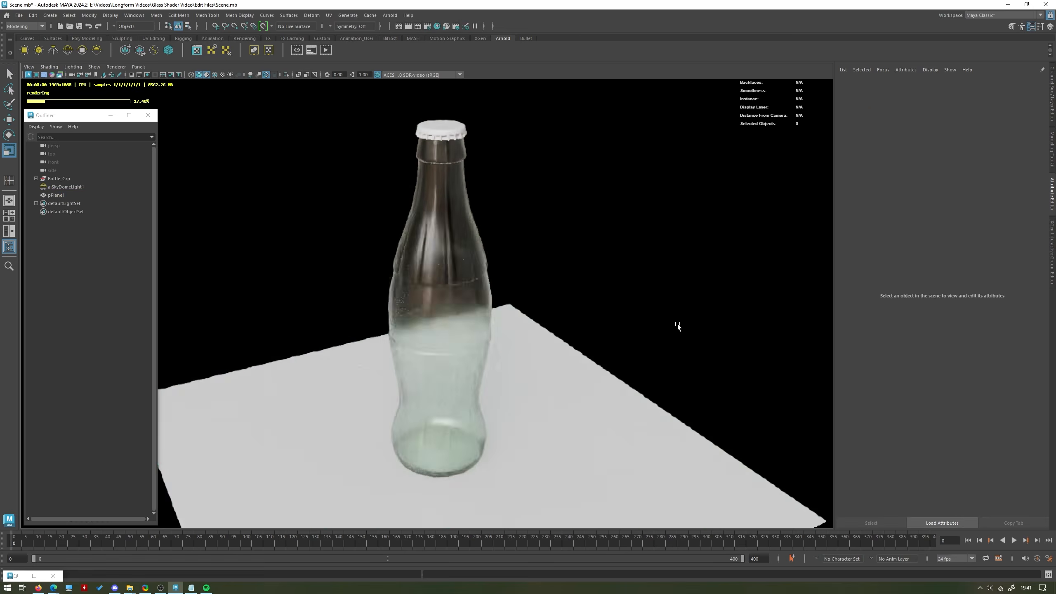
Set the Transmission Shadow Density of the bottle body's Glass_Shader to 0.8, with the bottle's shadow on the plane in view.
alt+drag(683, 324, 587, 309)
alt+right_drag(587, 309, 609, 336)
alt+drag(609, 335, 606, 337)
alt+middle_drag(607, 337, 589, 387)
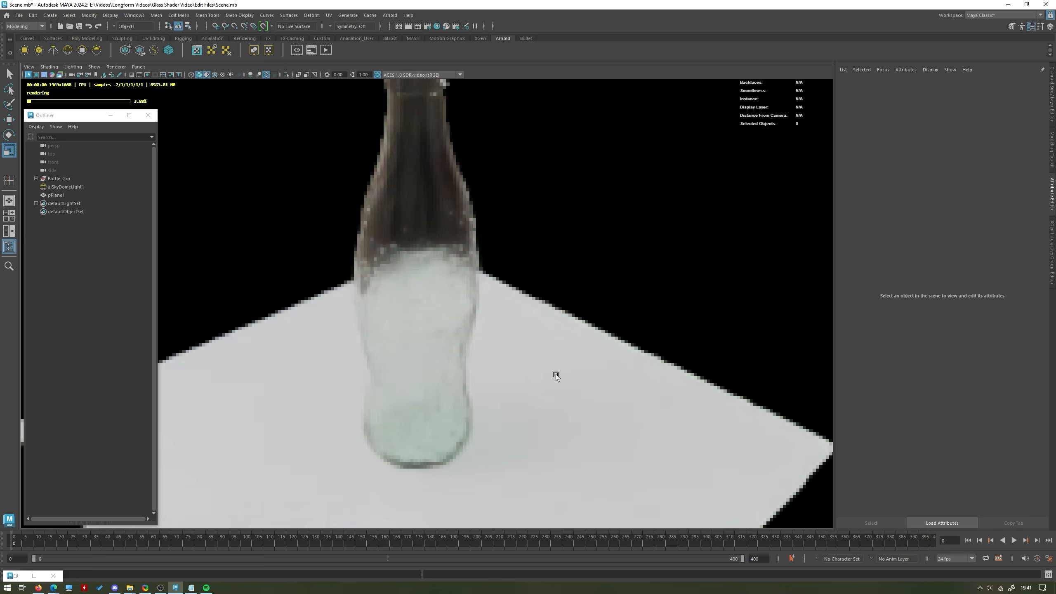
alt+right_drag(589, 387, 299, 415)
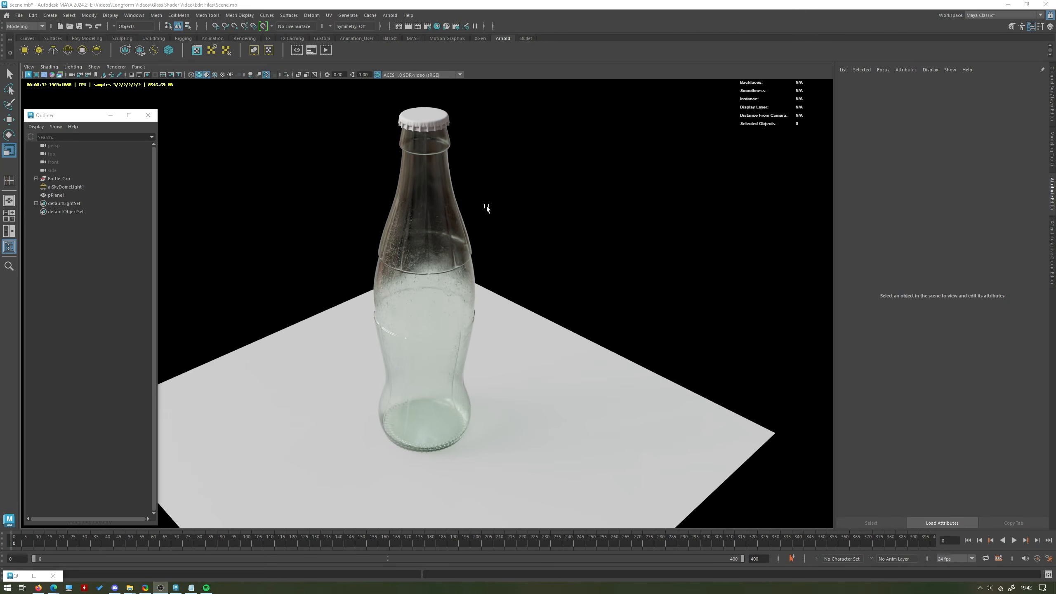
click(451, 230)
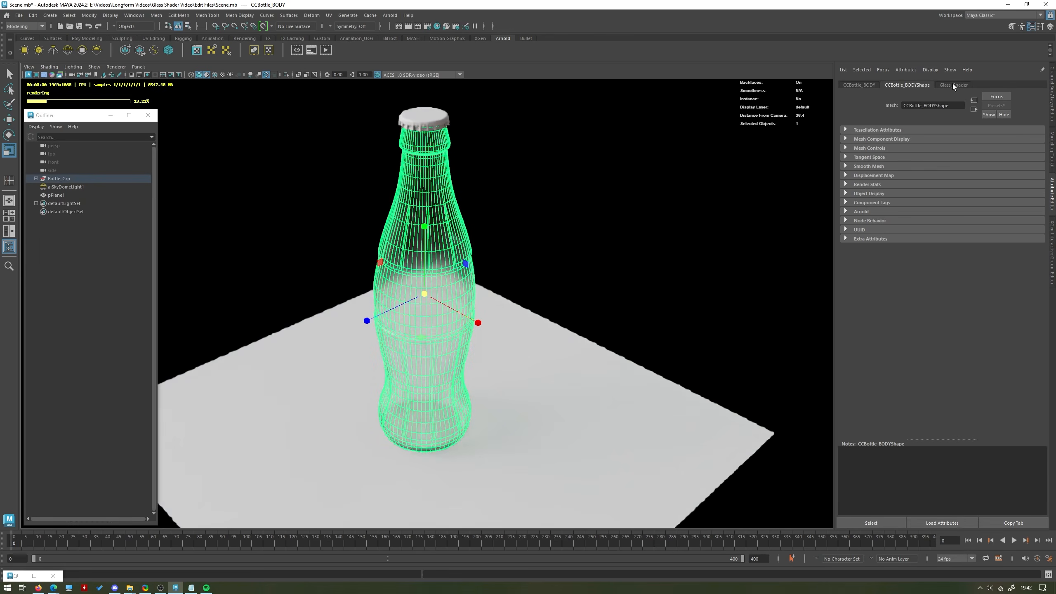
click(952, 85)
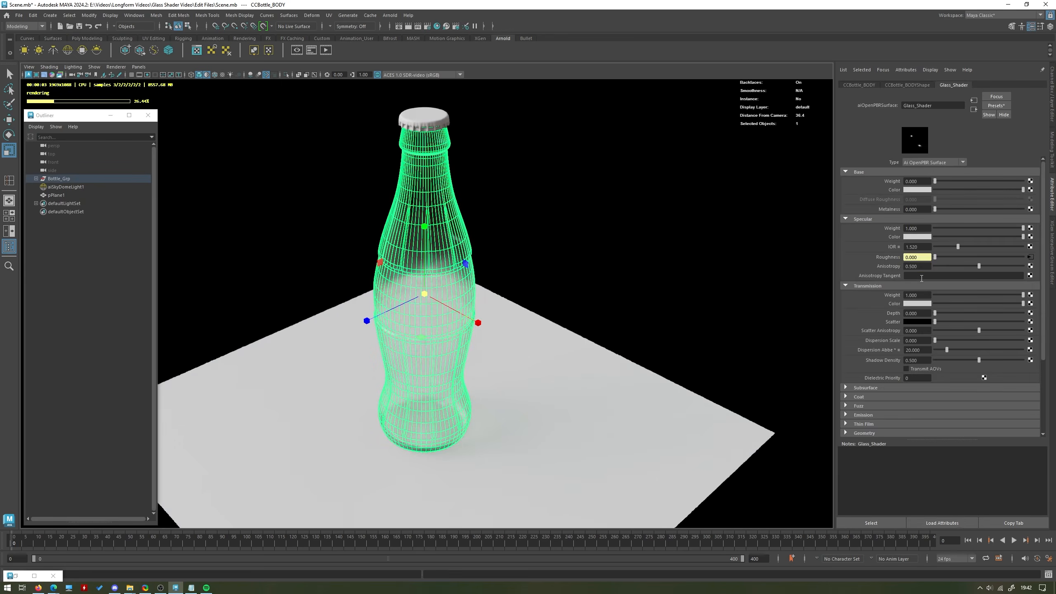
click(908, 359)
text(0.8)
key(Return)
click(676, 278)
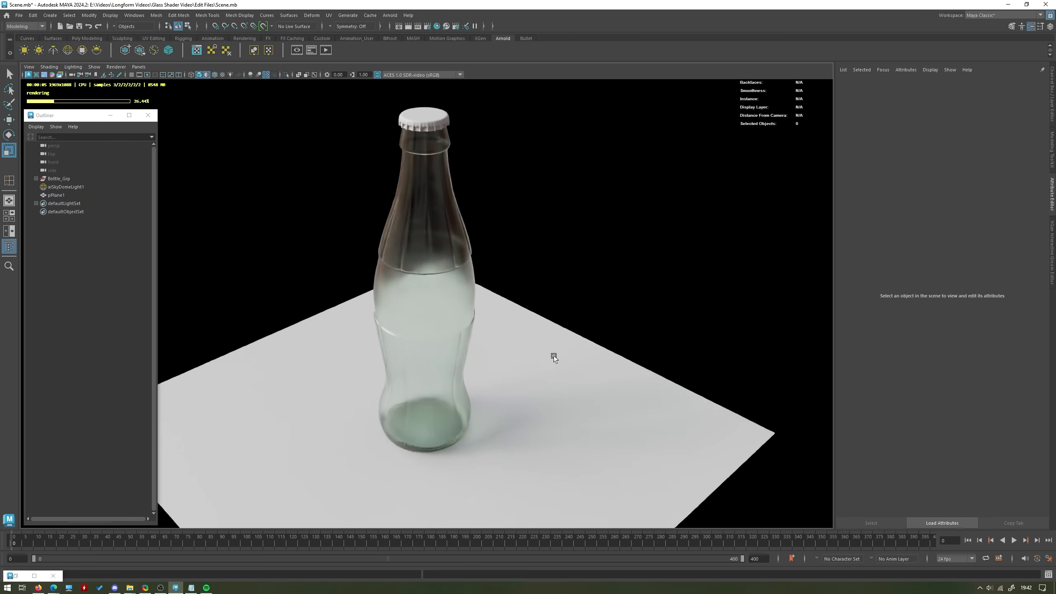
Enable Caustics in the advanced settings of the bottle body's Glass_Shader and view the rendered bottle from a lower angle.
click(455, 277)
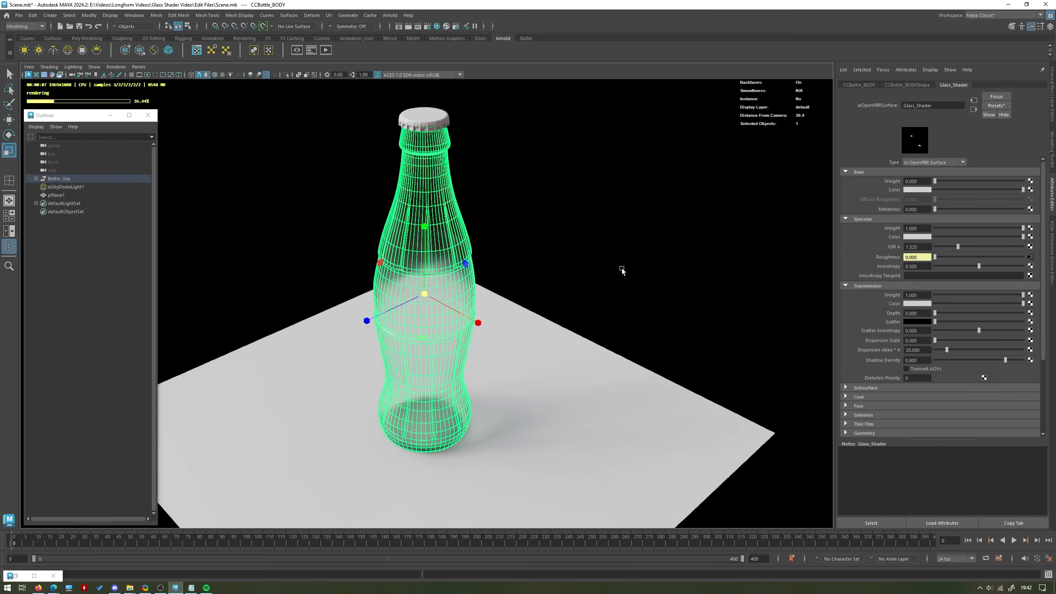
scroll(920, 377, down, 5)
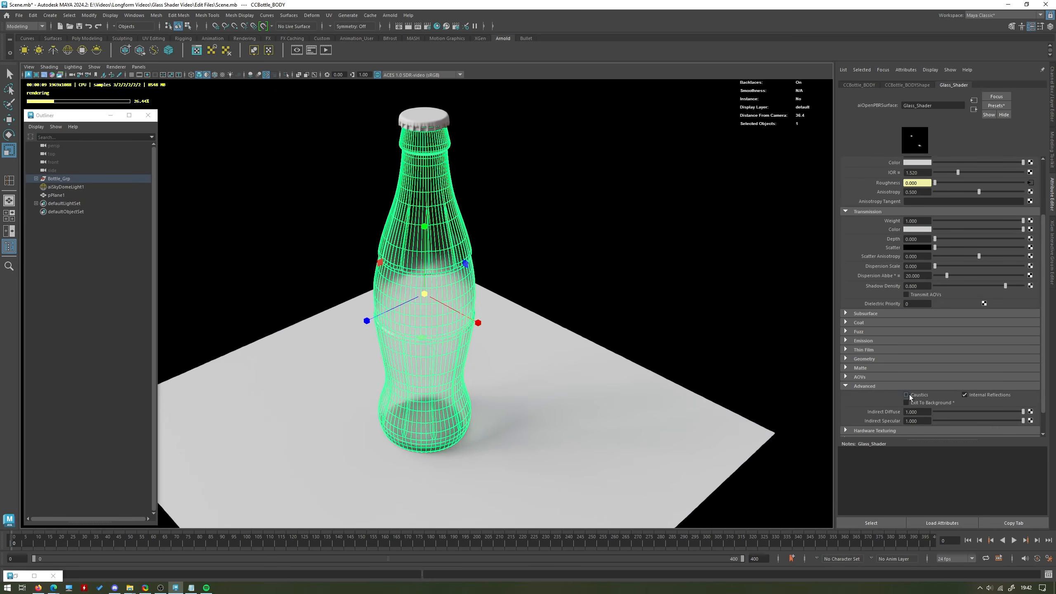
click(906, 395)
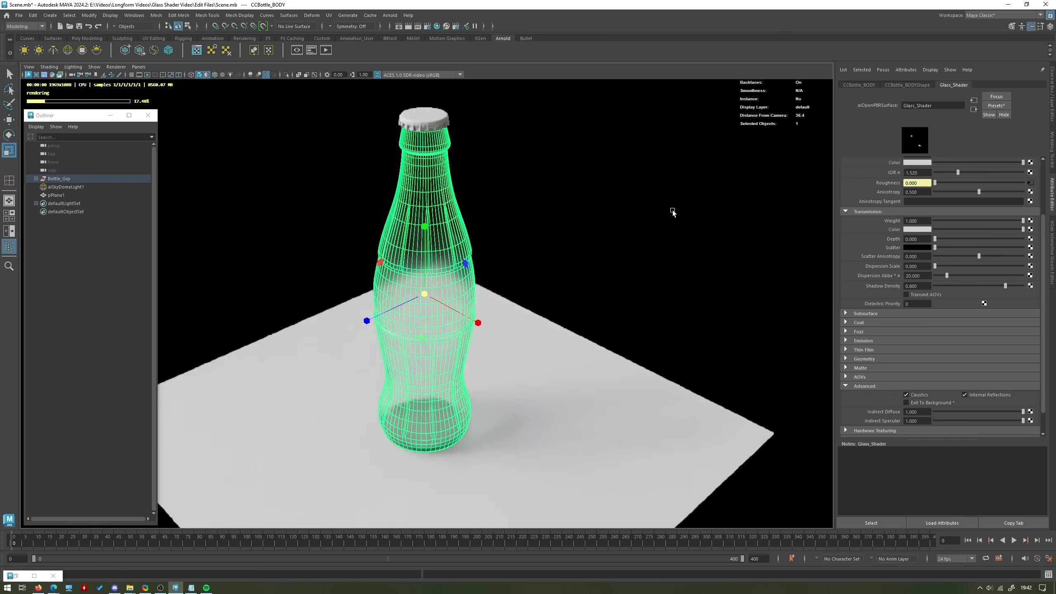
click(656, 228)
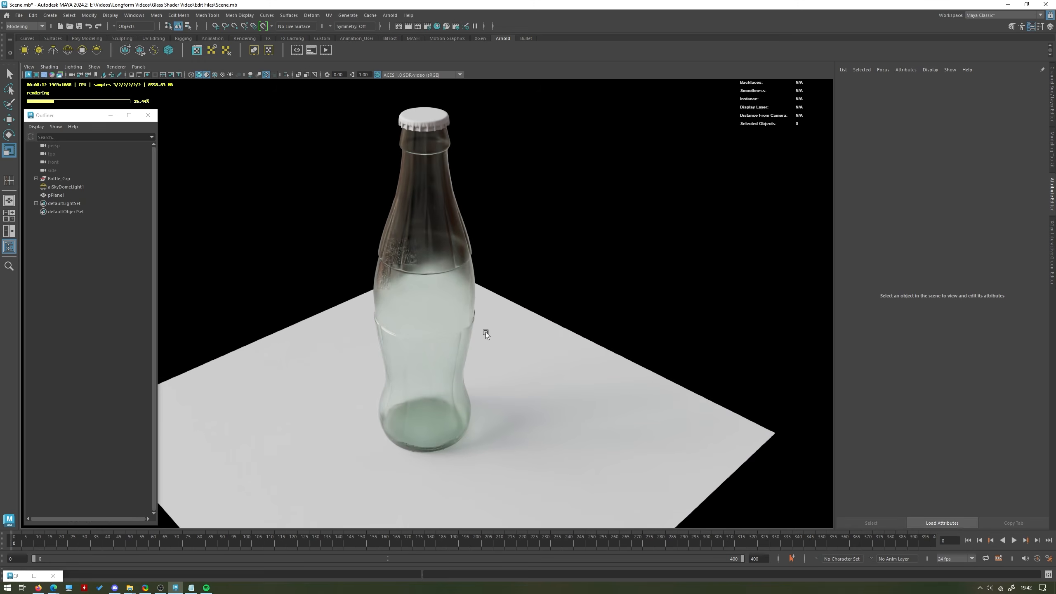
alt+drag(490, 294, 580, 309)
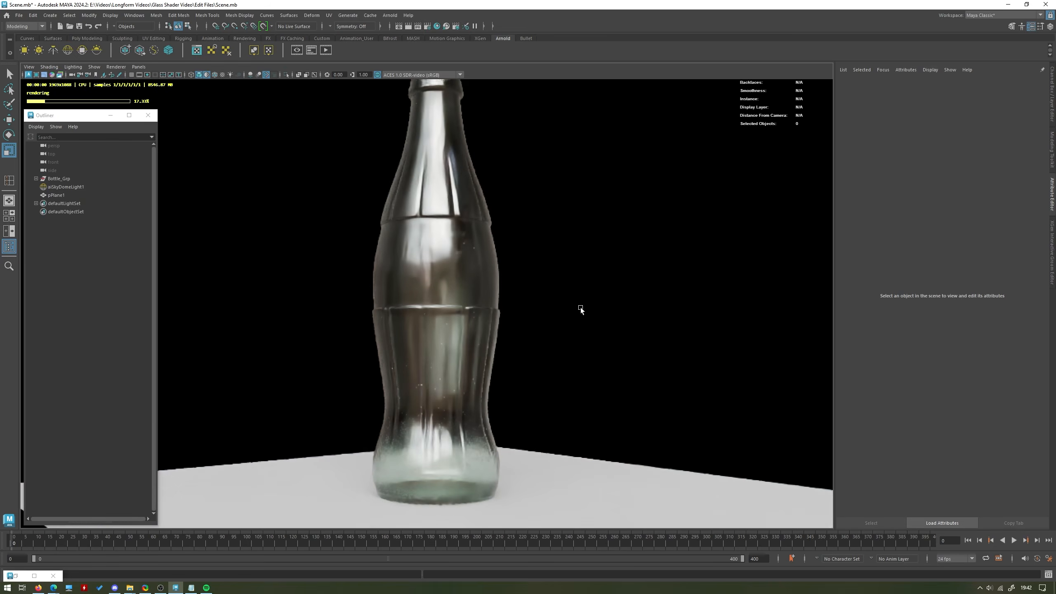